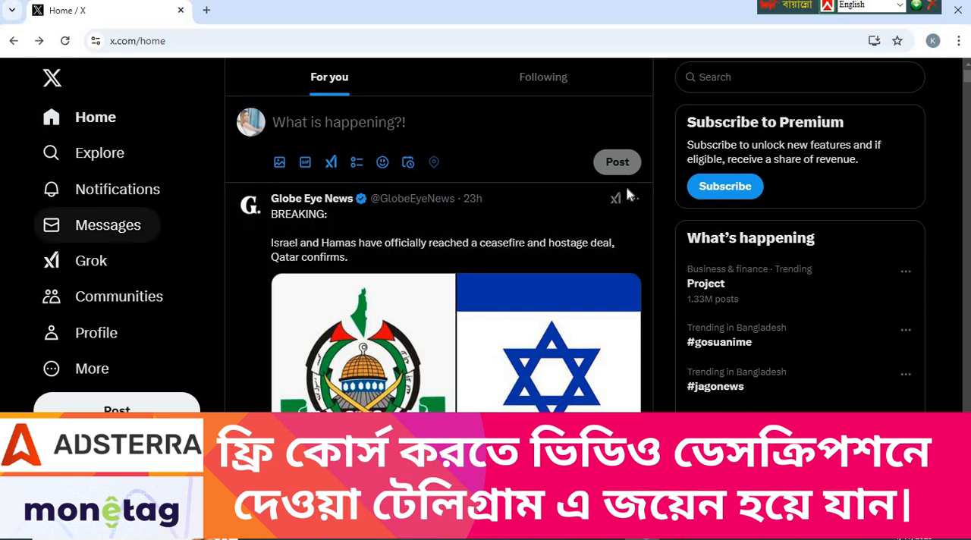
# Open the full list behind What's happening and look through today's news and trending topics
pyautogui.moveTo(686, 238); pyautogui.dragTo(816, 238)
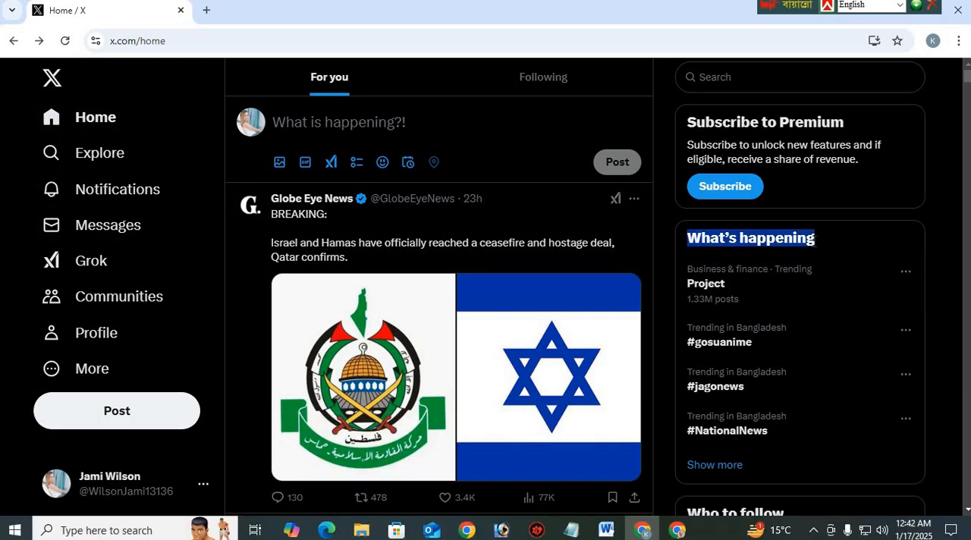
pyautogui.click(721, 241)
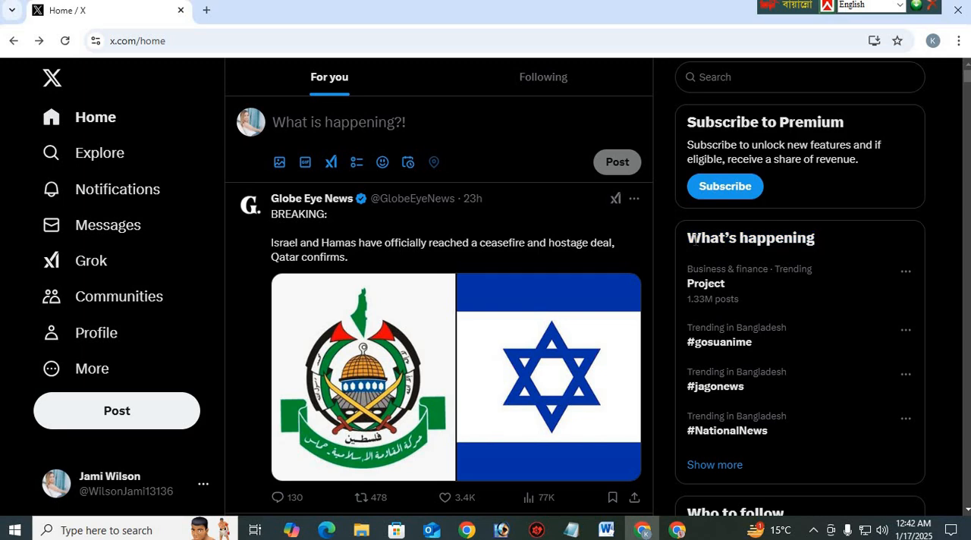
pyautogui.moveTo(697, 238); pyautogui.dragTo(824, 245)
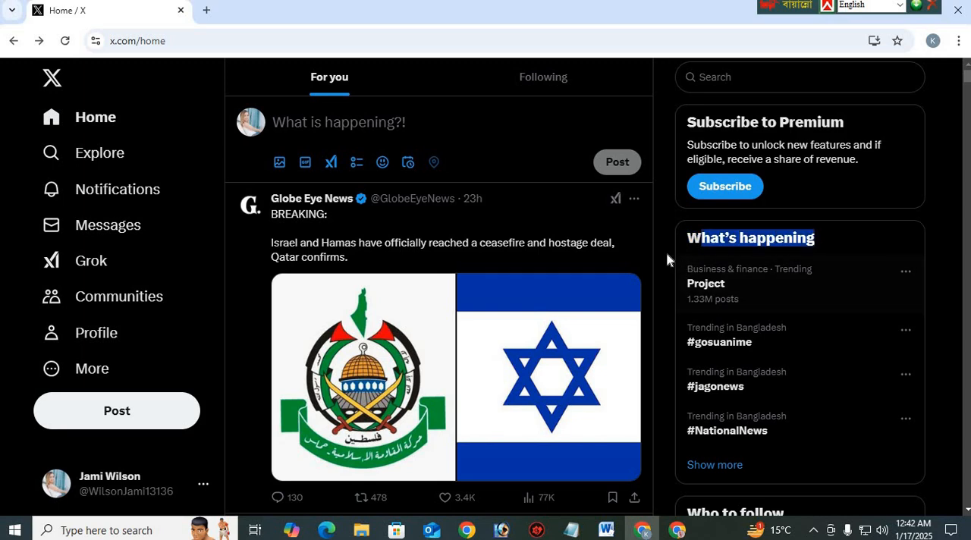
pyautogui.moveTo(666, 259); pyautogui.dragTo(779, 438)
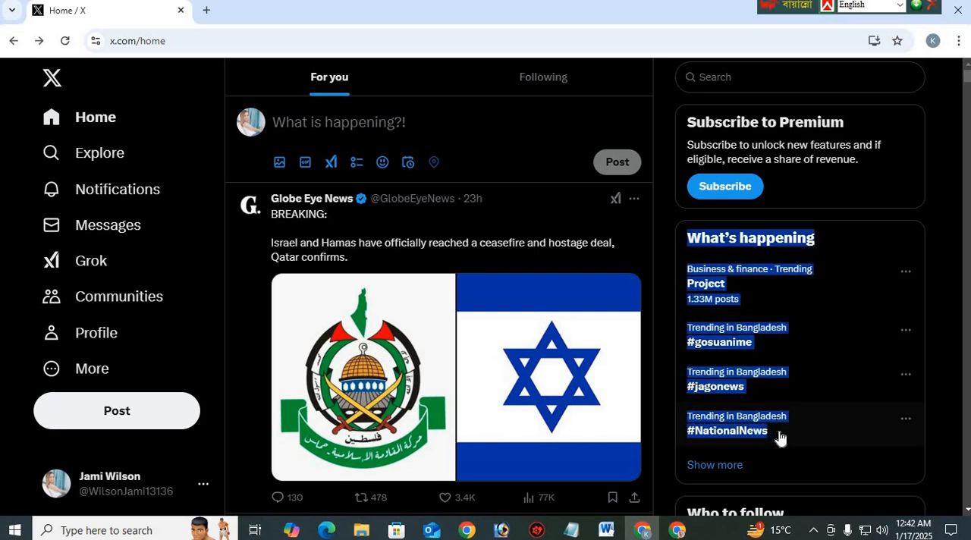
pyautogui.click(662, 354)
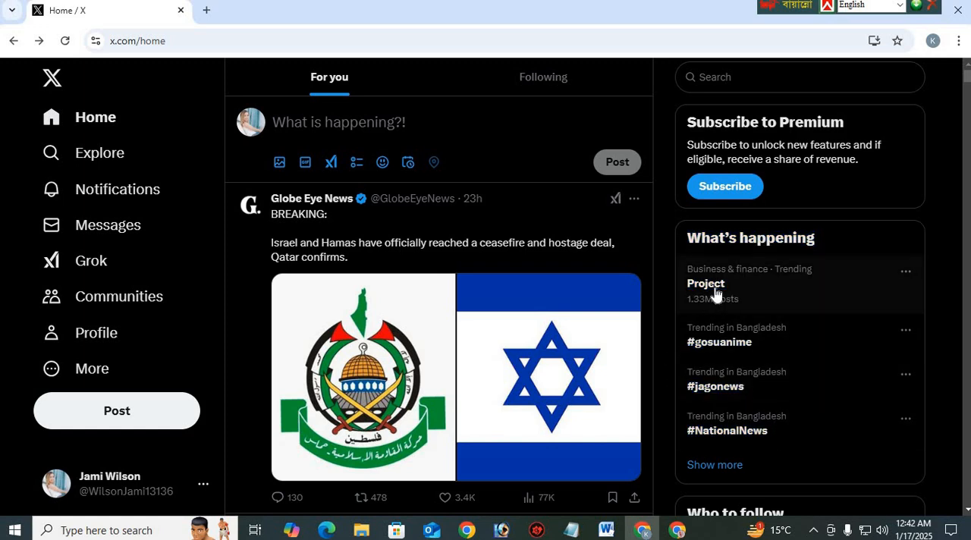
pyautogui.click(709, 467)
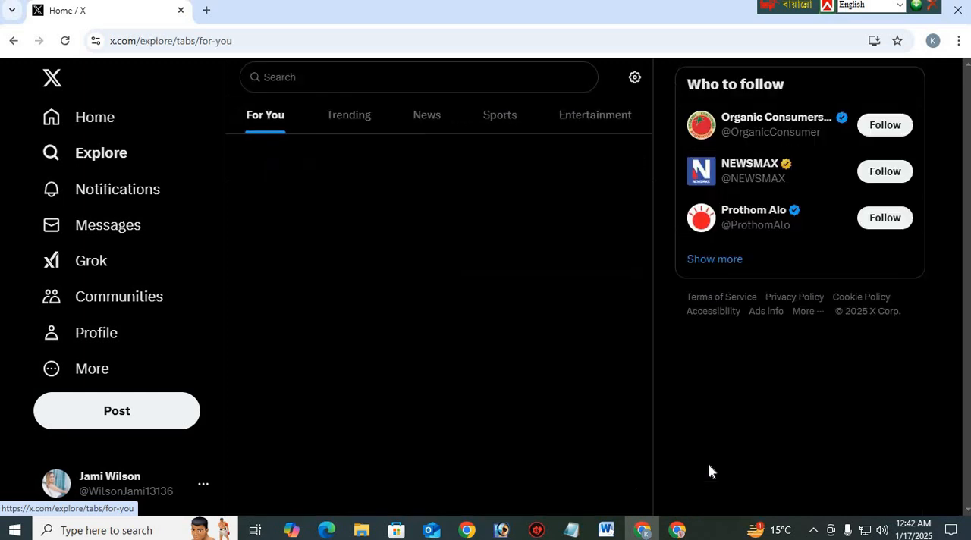
pyautogui.click(693, 425)
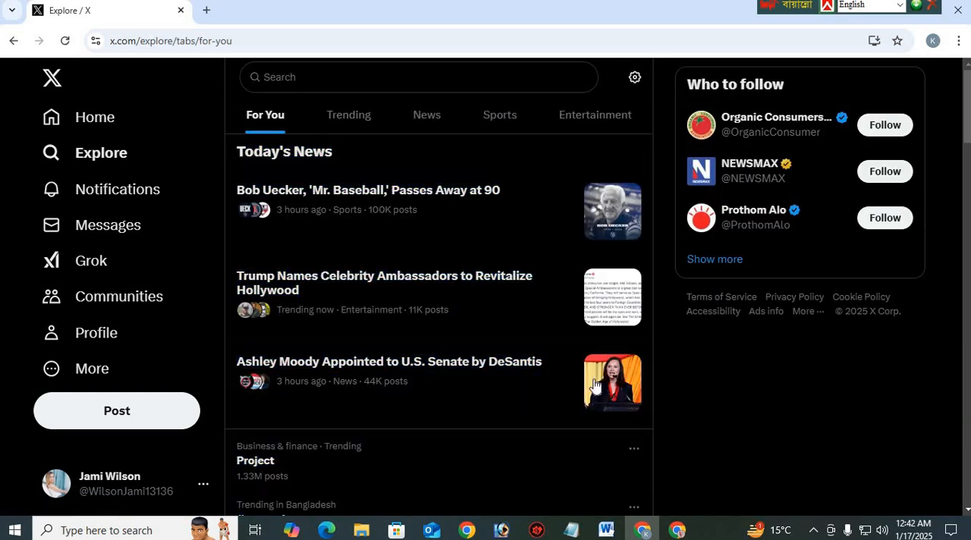
pyautogui.scroll(-2, 338, 327)
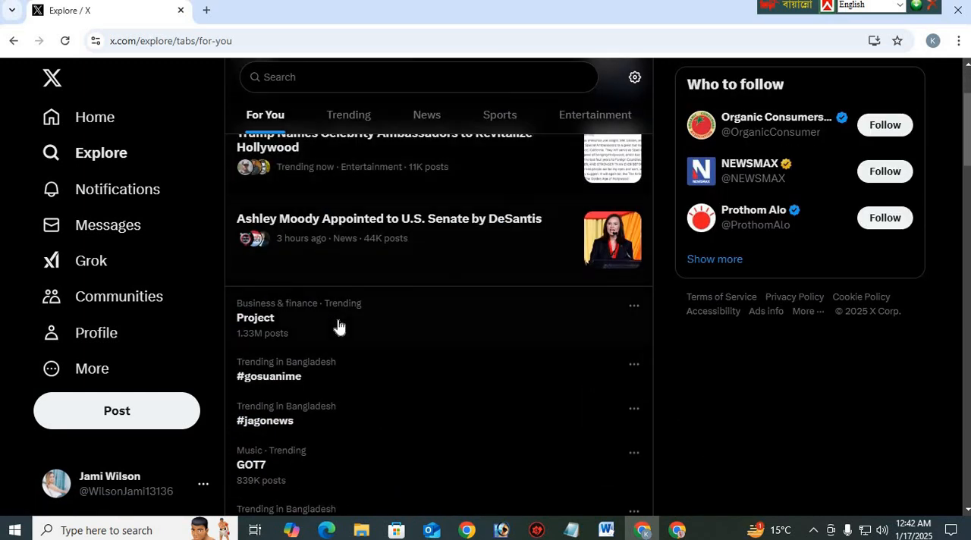
pyautogui.scroll(2, 299, 340)
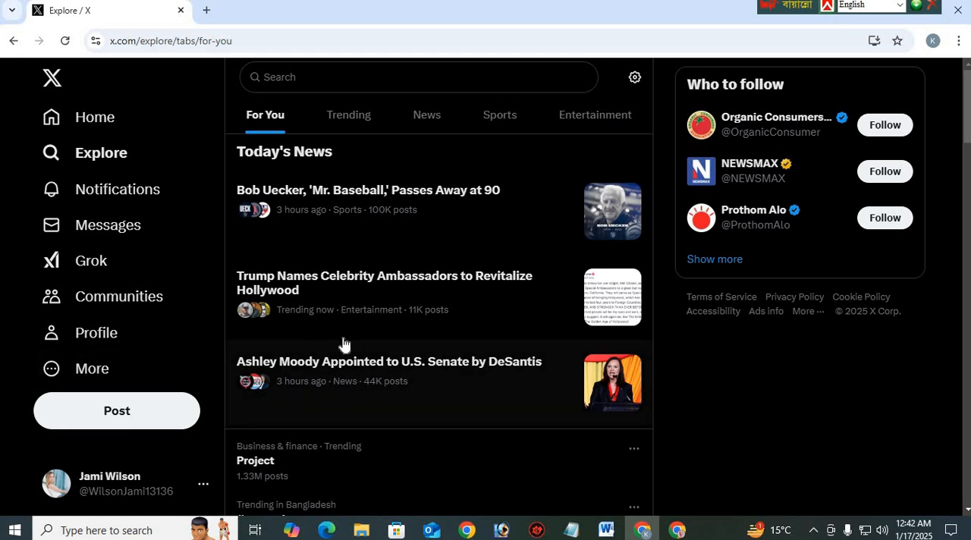
pyautogui.scroll(-2, 347, 353)
pyautogui.scroll(2, 338, 385)
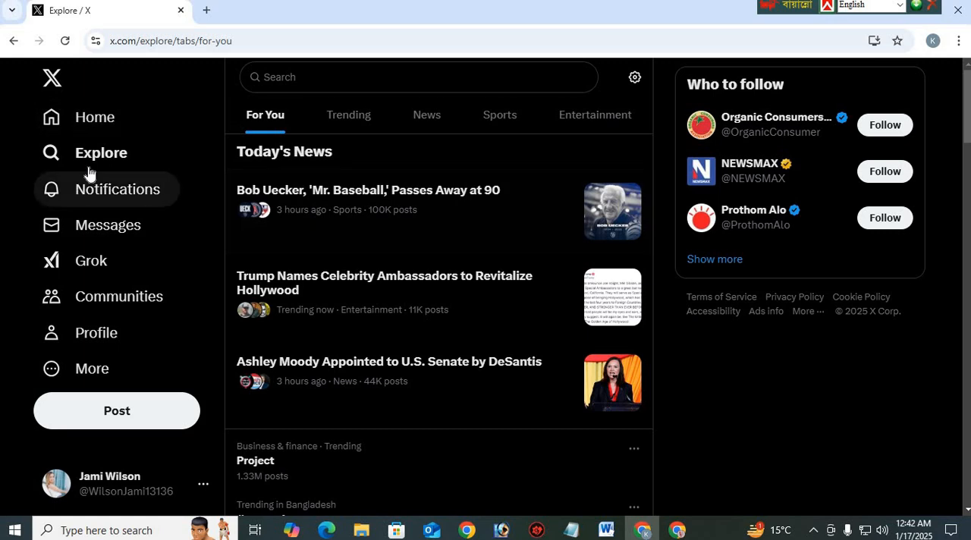
# Return to the X home feed, switch to the Word document USA News Channels list and review its numbered channels
pyautogui.click(99, 125)
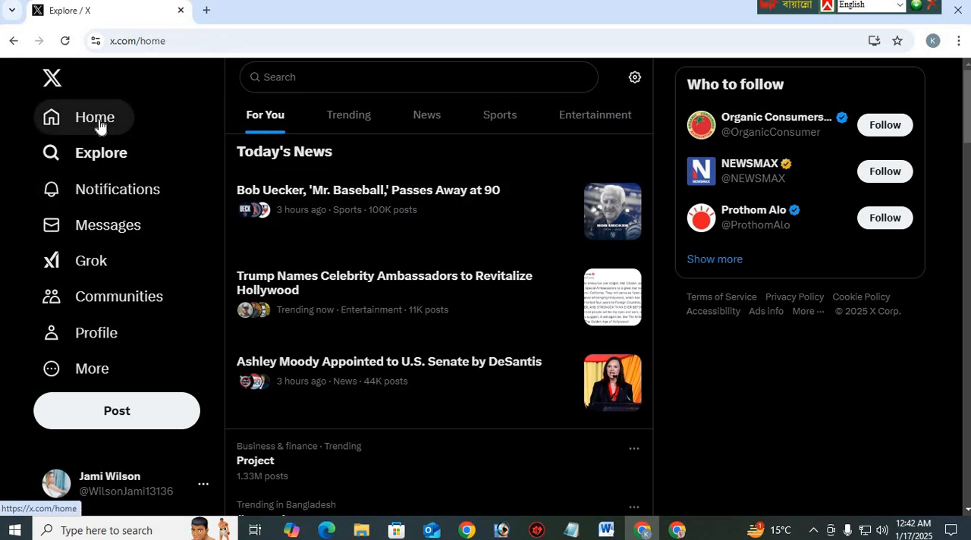
pyautogui.click(607, 530)
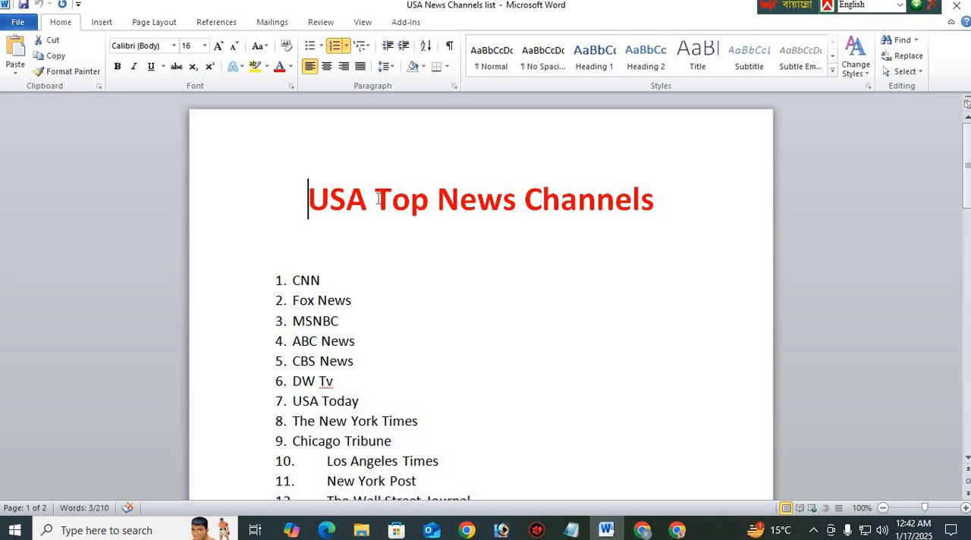
pyautogui.moveTo(378, 198); pyautogui.dragTo(632, 214)
pyautogui.click(652, 201)
pyautogui.click(541, 276)
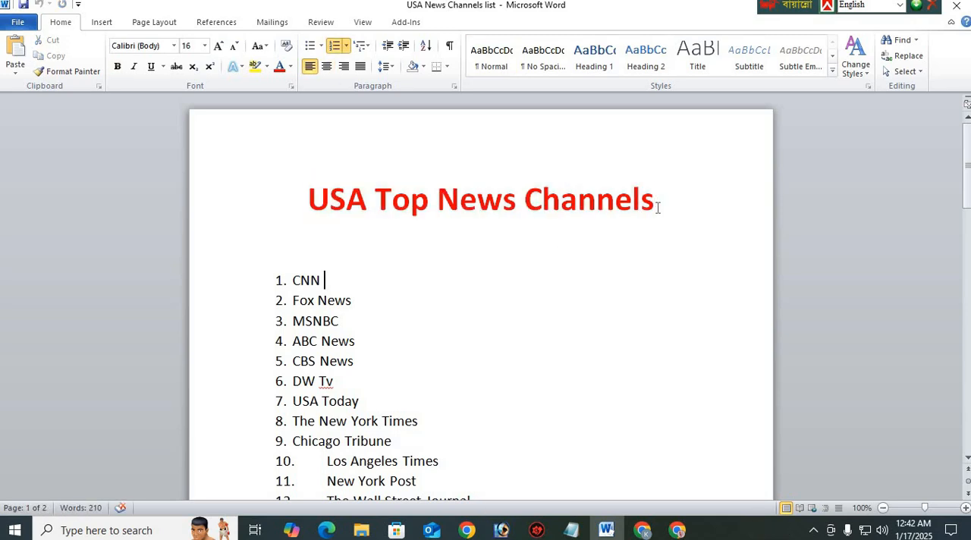
pyautogui.scroll(-3, 299, 285)
pyautogui.scroll(3, 319, 308)
pyautogui.scroll(-1, 341, 345)
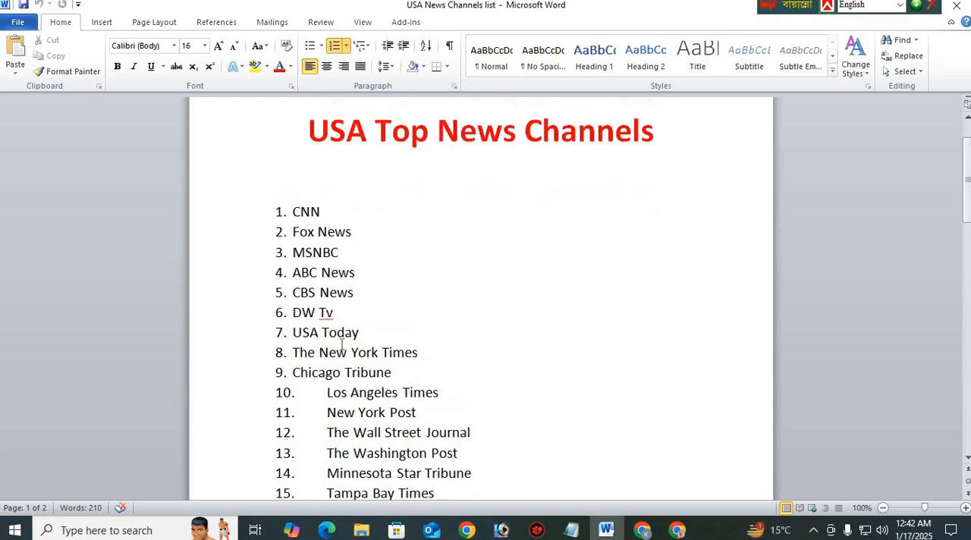
pyautogui.scroll(1, 354, 375)
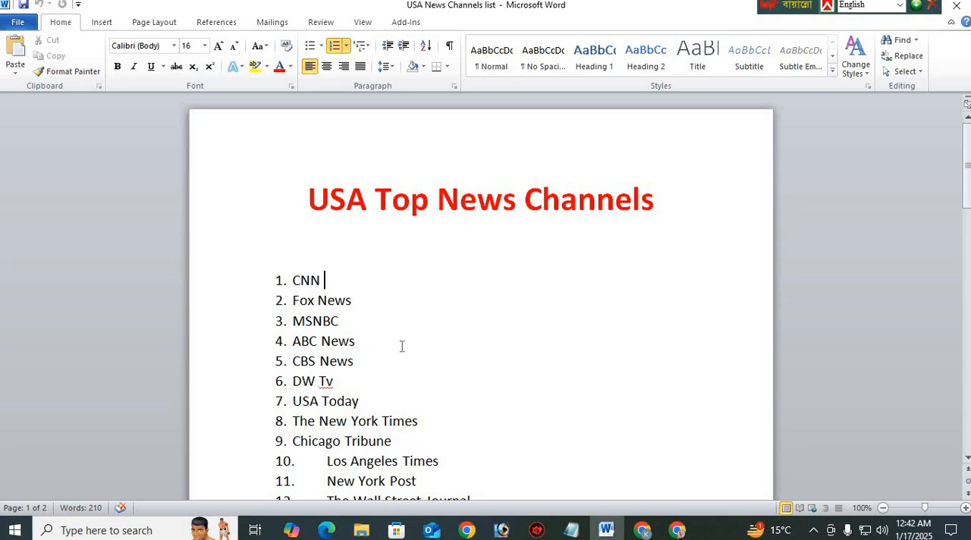
pyautogui.scroll(-1, 401, 346)
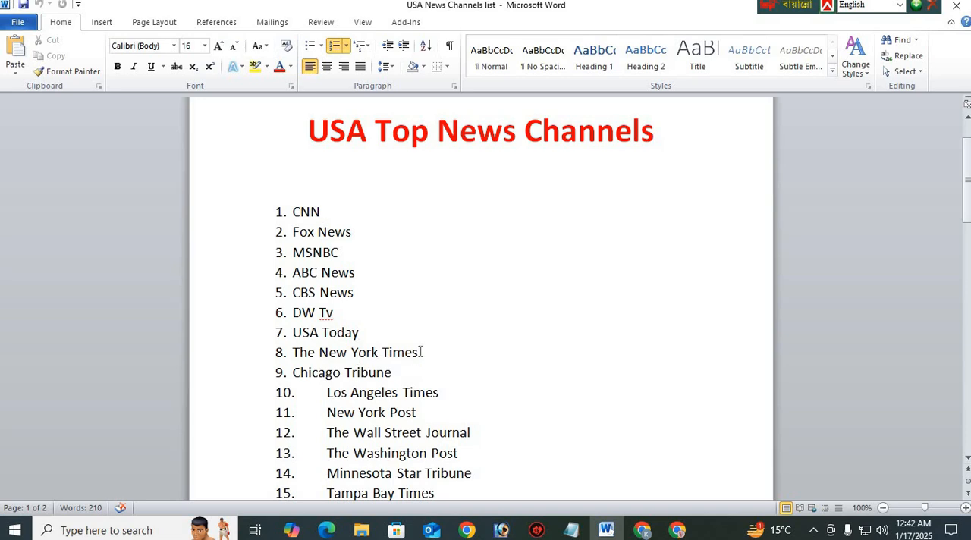
# Copy The New York Times from the Word list, find its profile on X without the list number, and follow it
pyautogui.moveTo(419, 353); pyautogui.dragTo(299, 361)
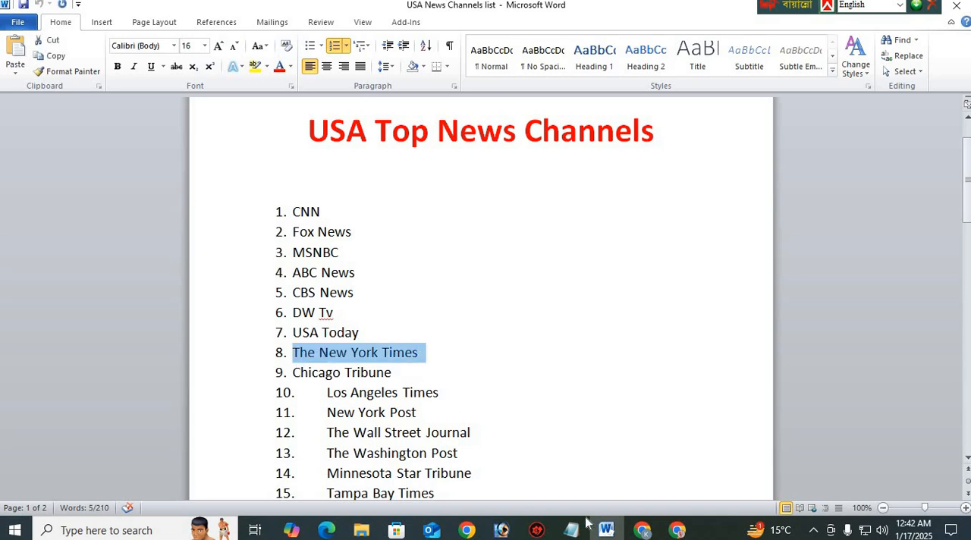
pyautogui.click(642, 529)
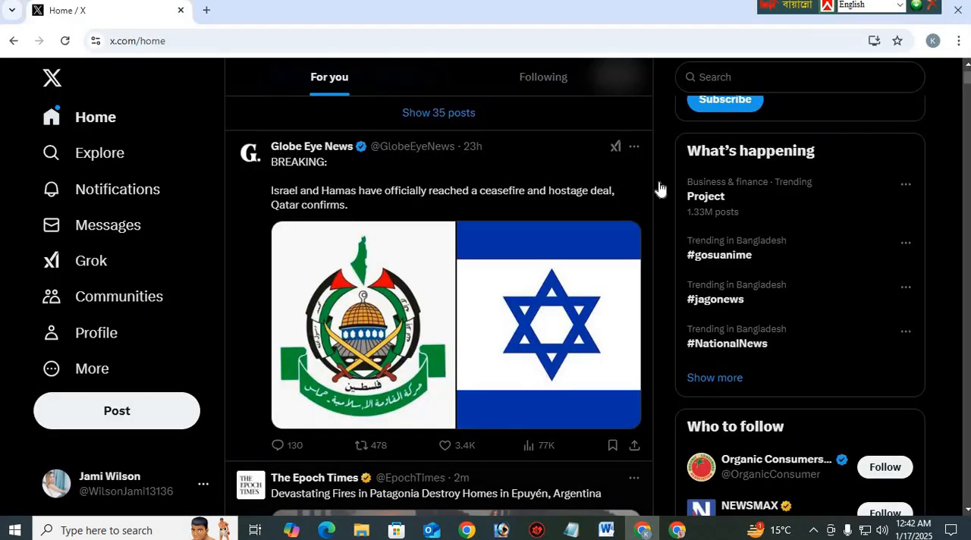
pyautogui.click(722, 76)
pyautogui.write('8.\tThe New York Times')
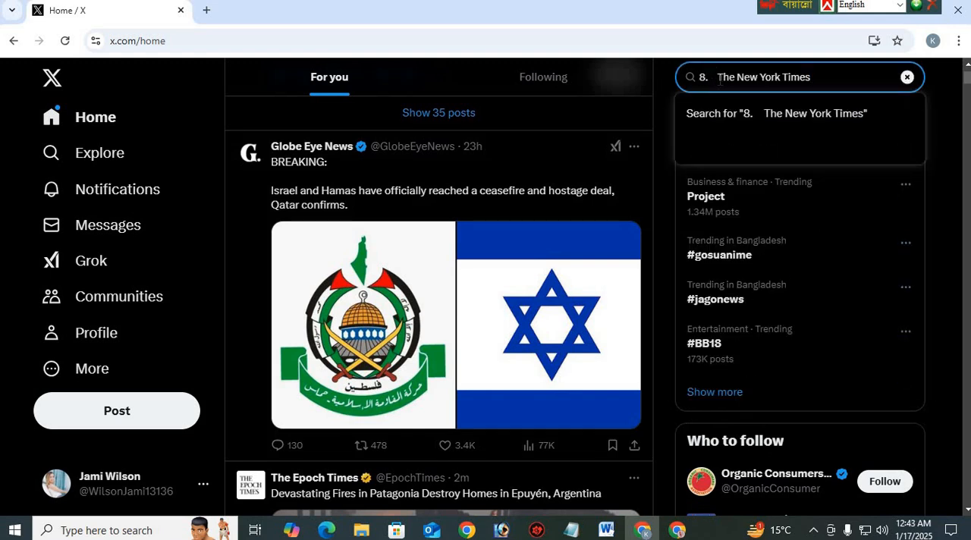
pyautogui.press('BackSpace')
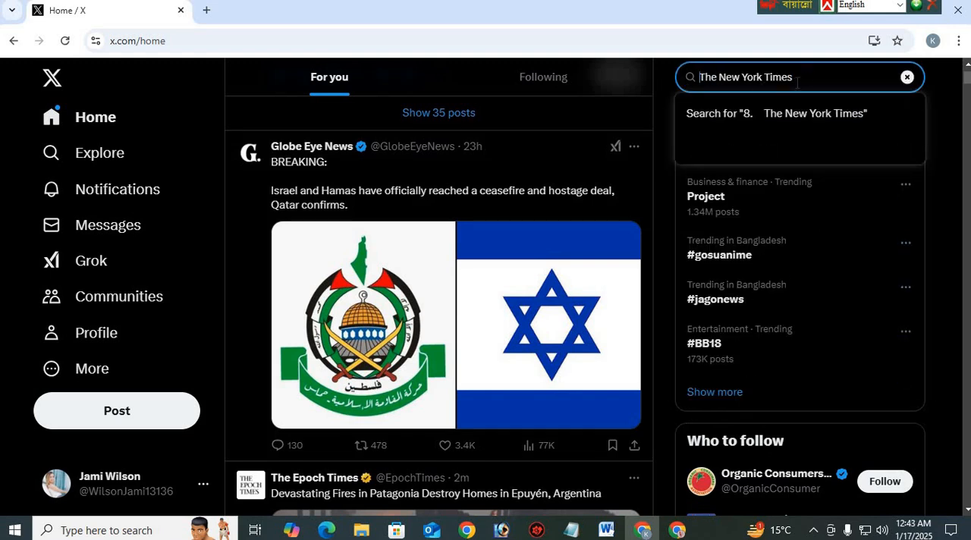
pyautogui.click(788, 161)
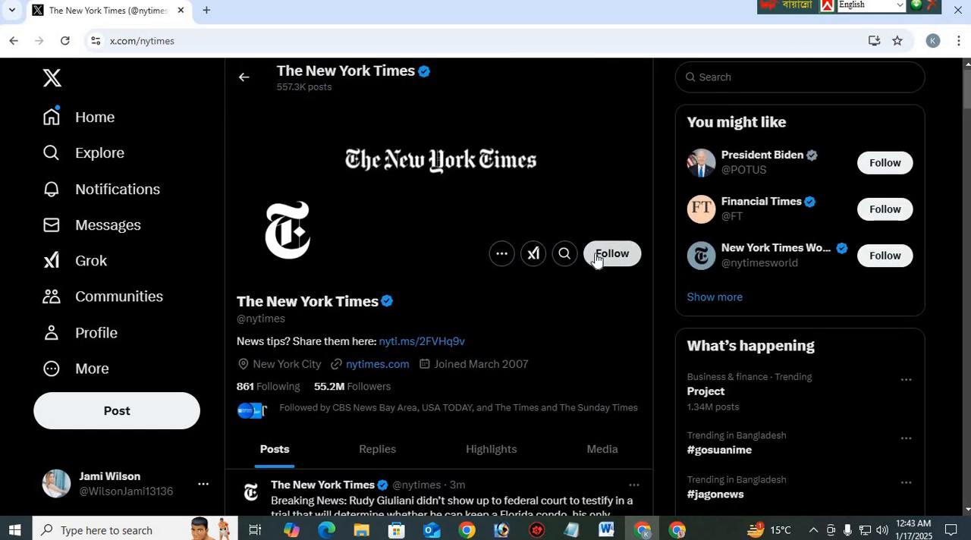
pyautogui.click(611, 254)
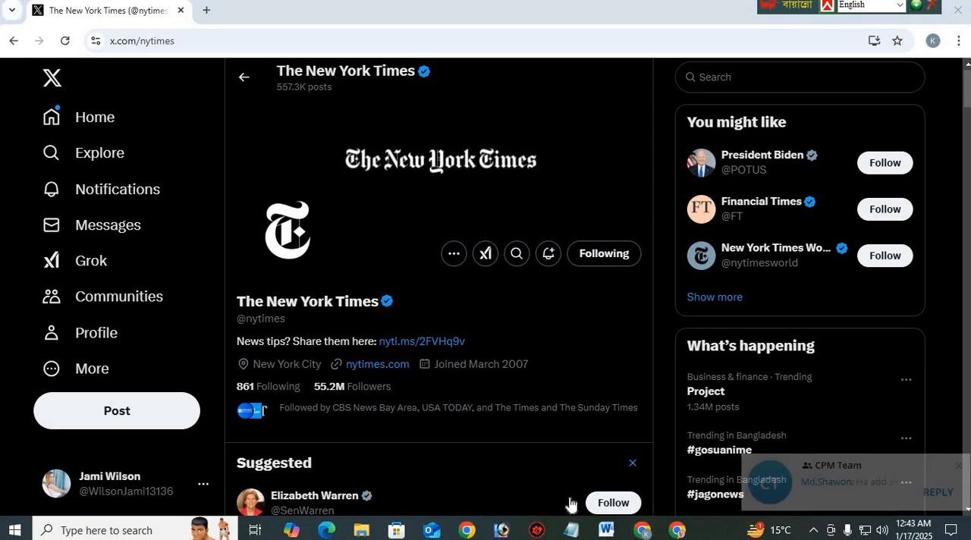
# Copy DW Tv from the Word list, search for it on X without the list number, and follow DW TV Show
pyautogui.click(606, 530)
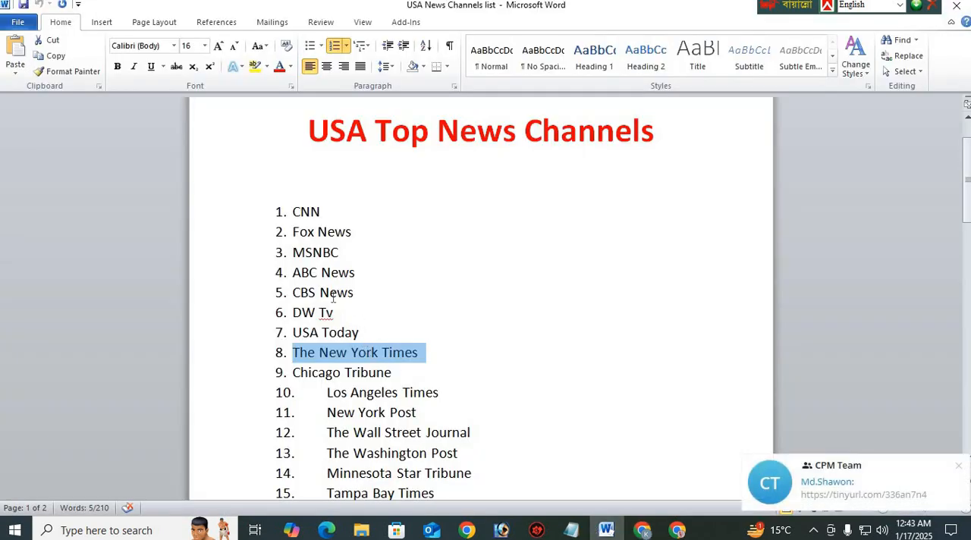
pyautogui.moveTo(343, 308); pyautogui.dragTo(292, 312)
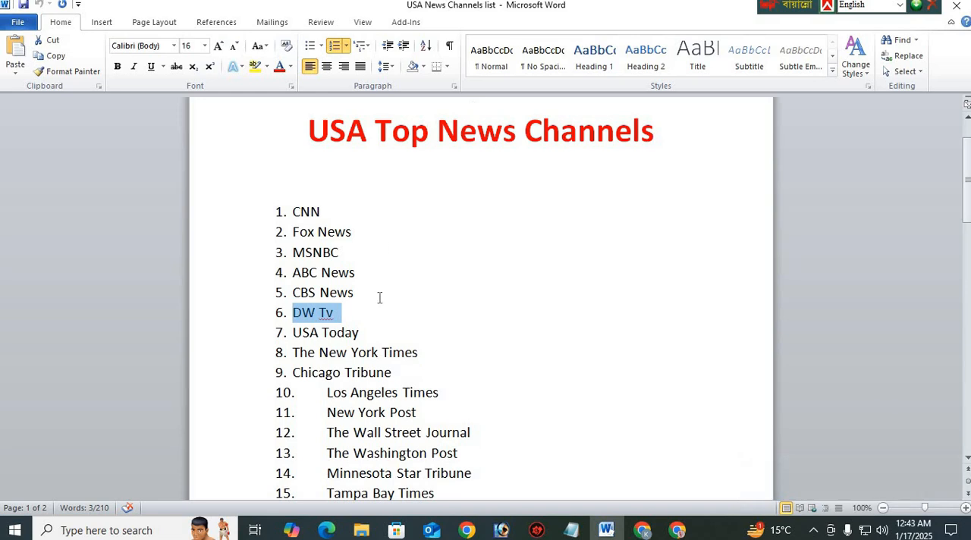
pyautogui.click(465, 269)
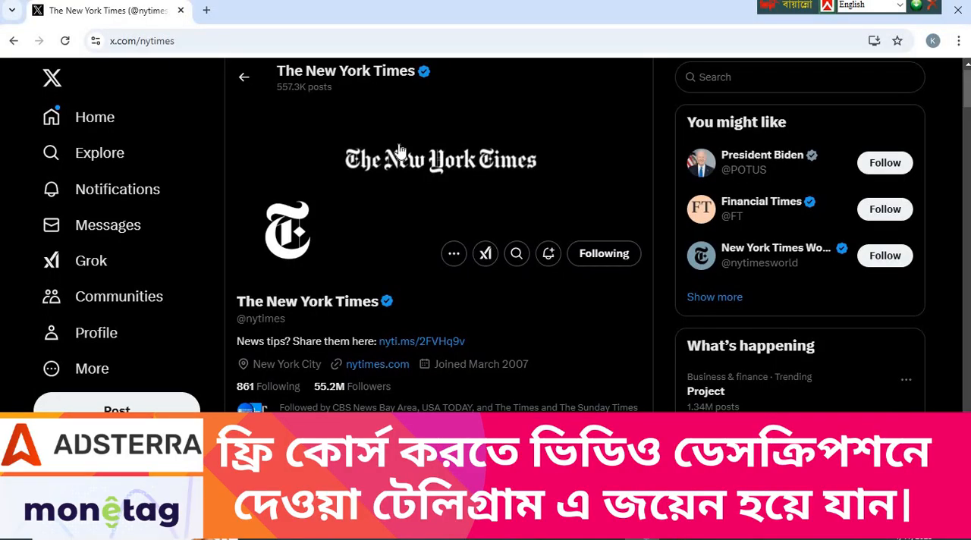
pyautogui.click(784, 77)
pyautogui.write('6.\tDW Tv')
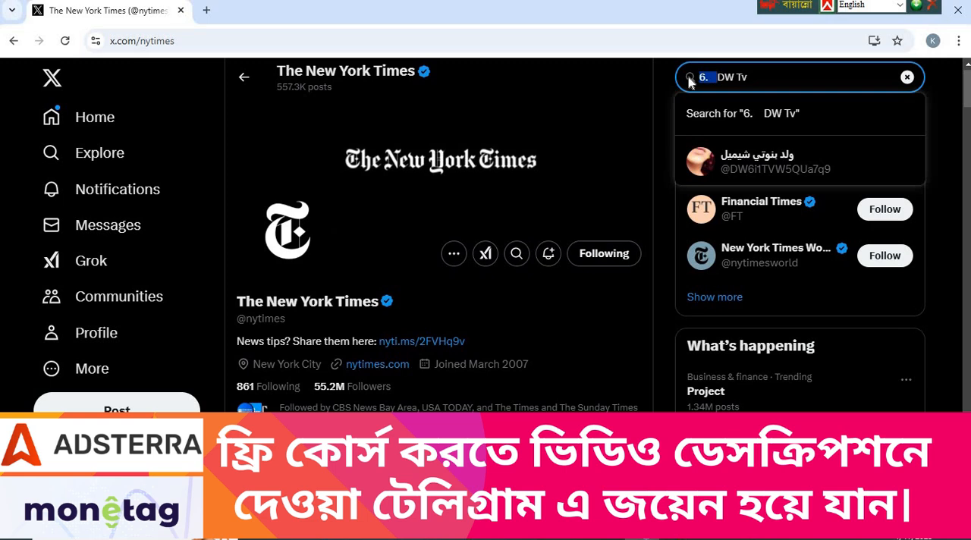
pyautogui.press('BackSpace')
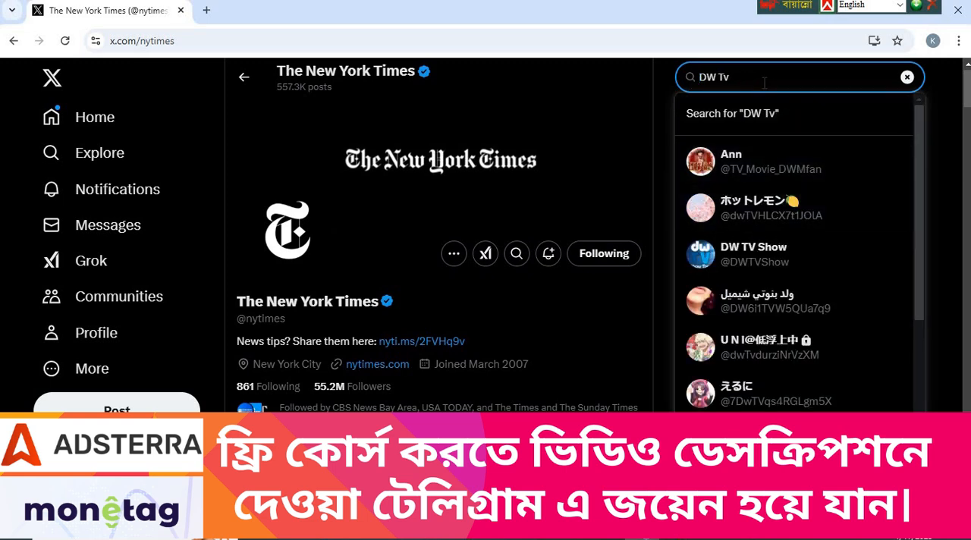
pyautogui.press('Return')
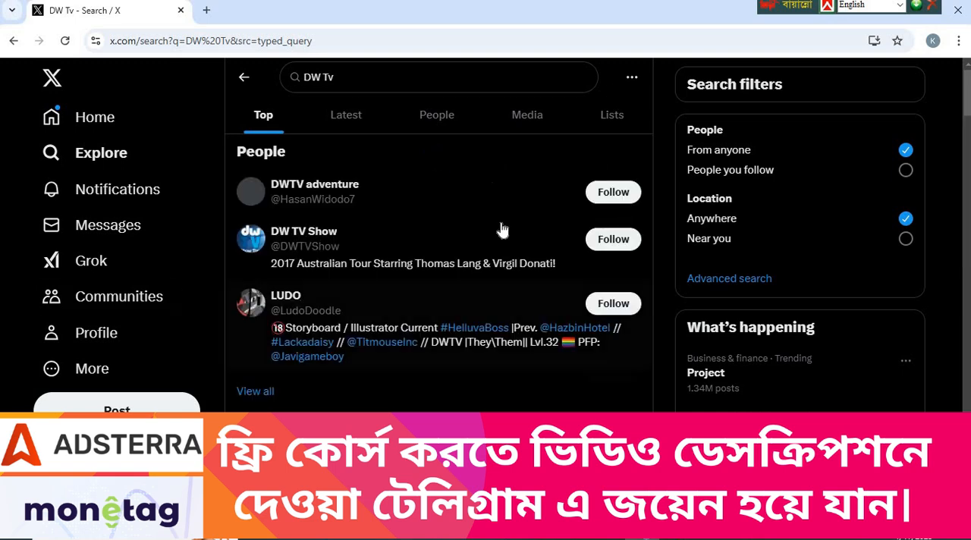
pyautogui.click(613, 239)
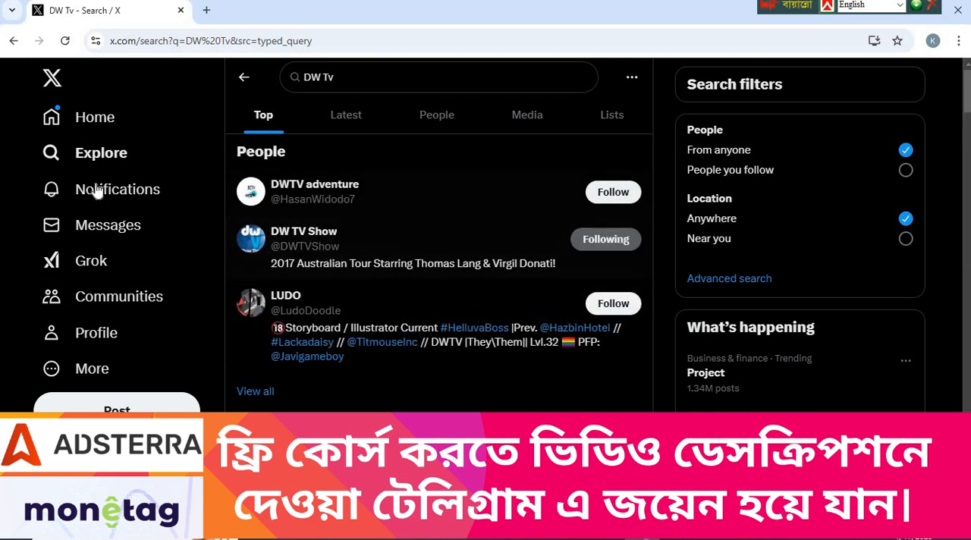
# Return to the X home feed and browse the posts from the news channels
pyautogui.click(110, 122)
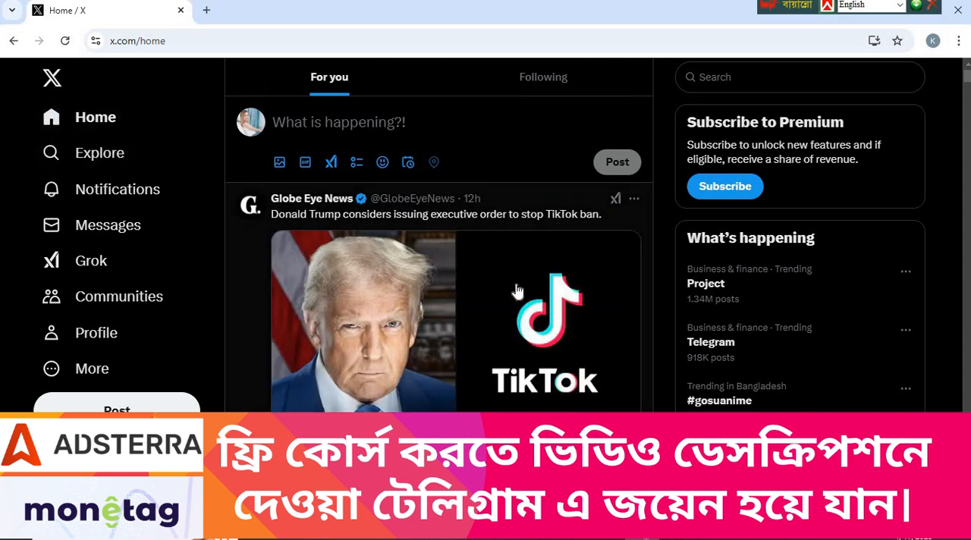
pyautogui.scroll(-5, 435, 296)
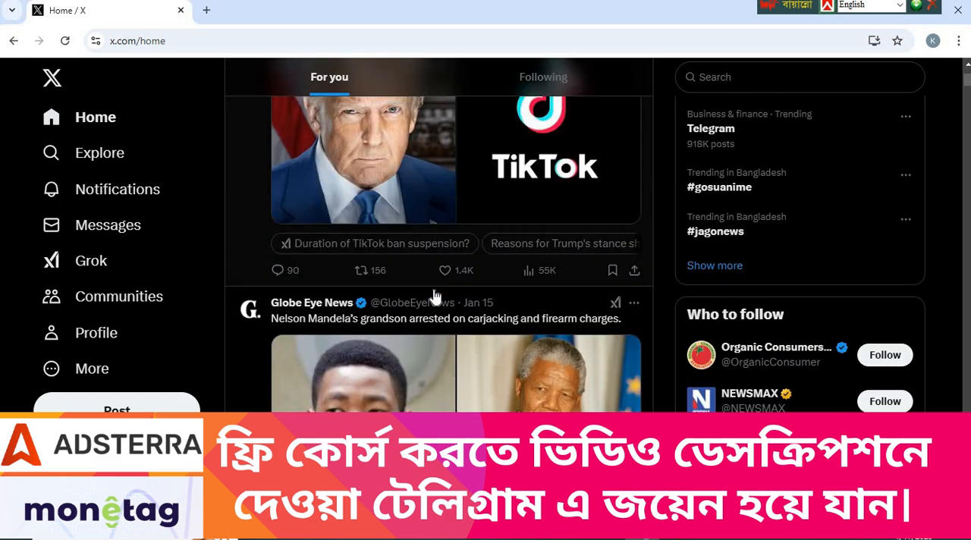
pyautogui.scroll(3, 435, 296)
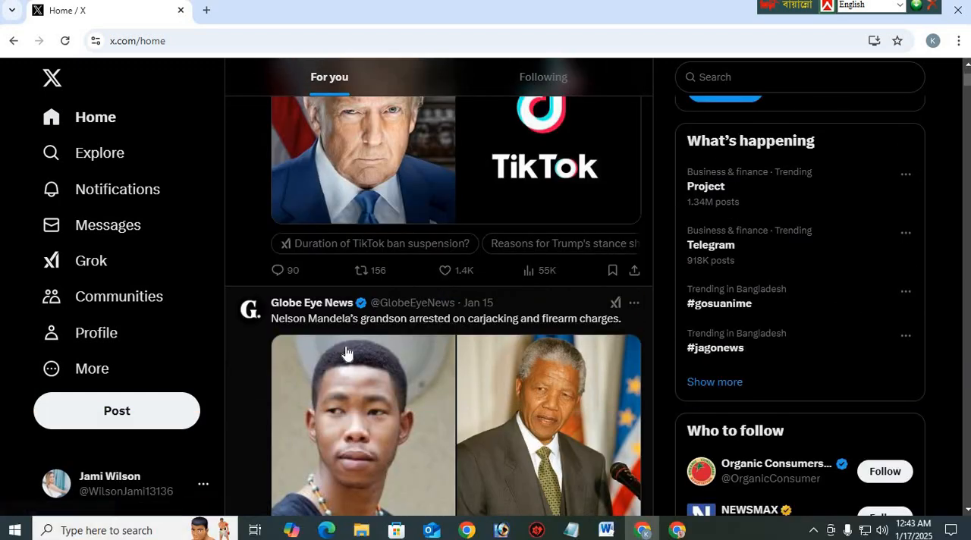
pyautogui.scroll(-5, 348, 353)
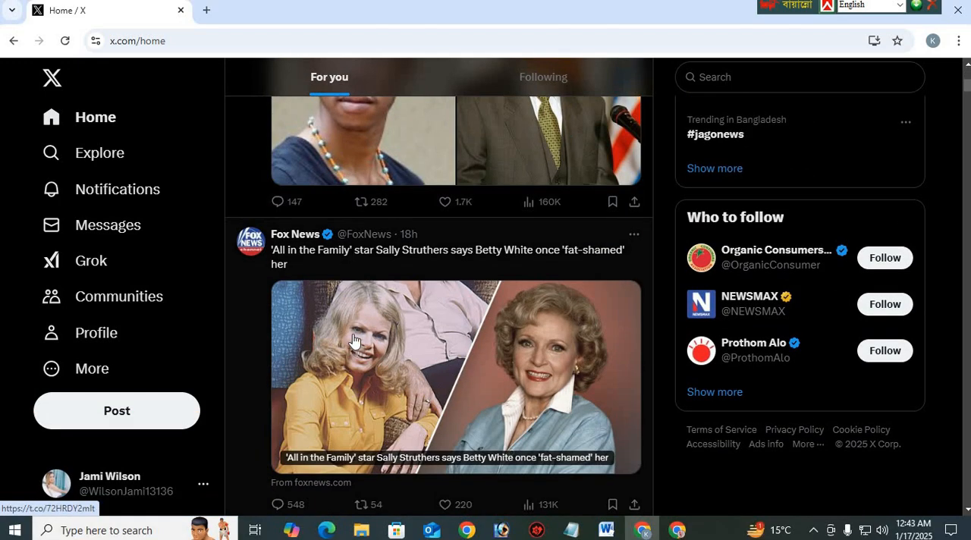
pyautogui.scroll(-5, 352, 340)
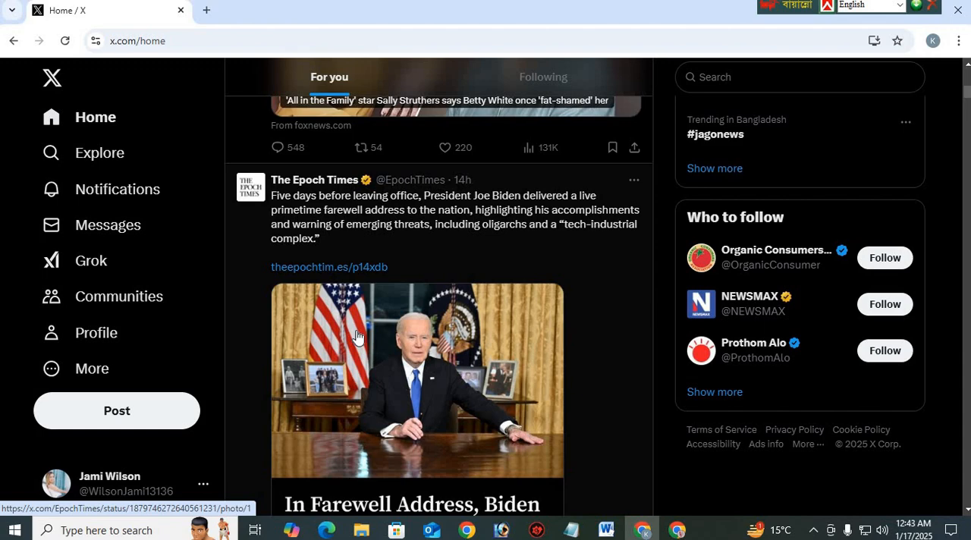
pyautogui.scroll(-2, 357, 336)
pyautogui.scroll(1, 358, 337)
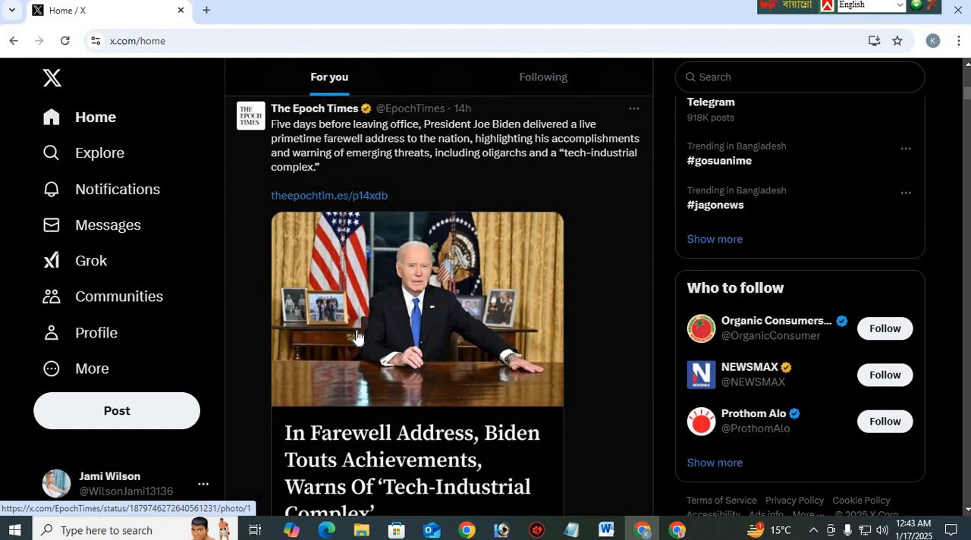
# Browse the X home feed for recent posts from the followed news channels
pyautogui.scroll(-6, 357, 337)
pyautogui.scroll(12, 281, 346)
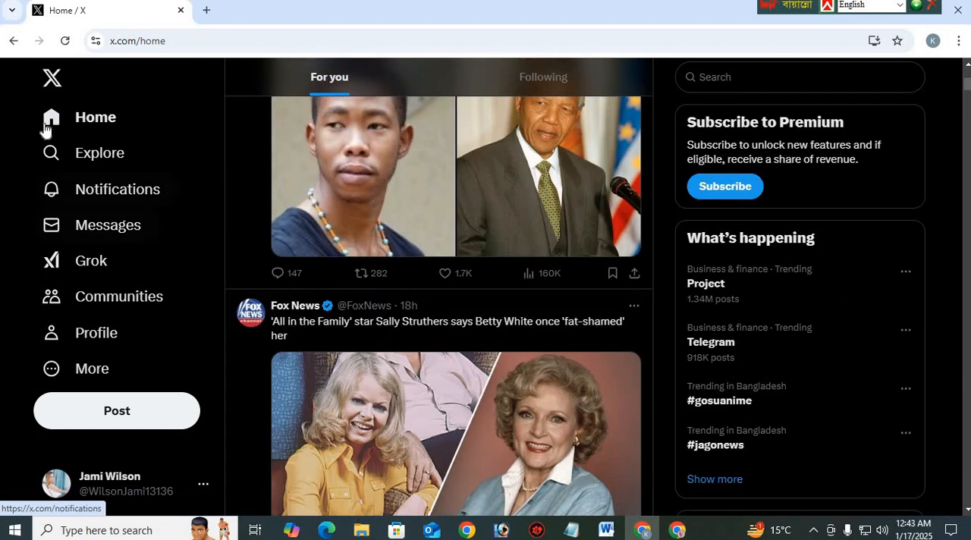
pyautogui.scroll(5, 462, 220)
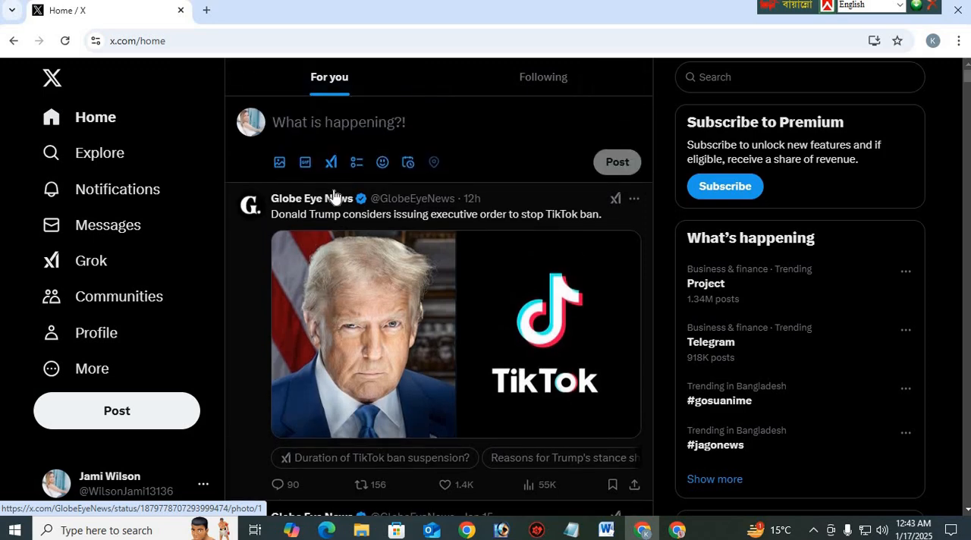
pyautogui.scroll(-13, 333, 196)
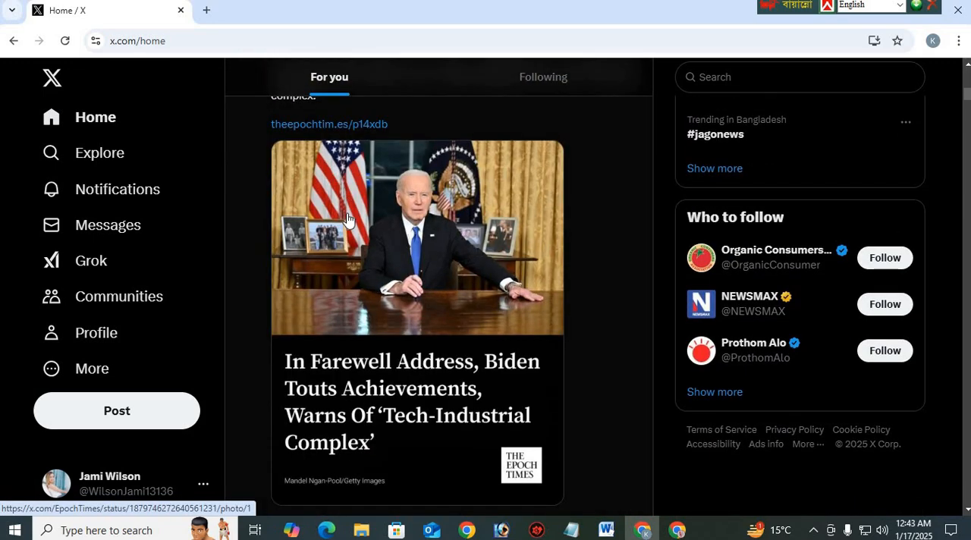
pyautogui.scroll(-3, 347, 219)
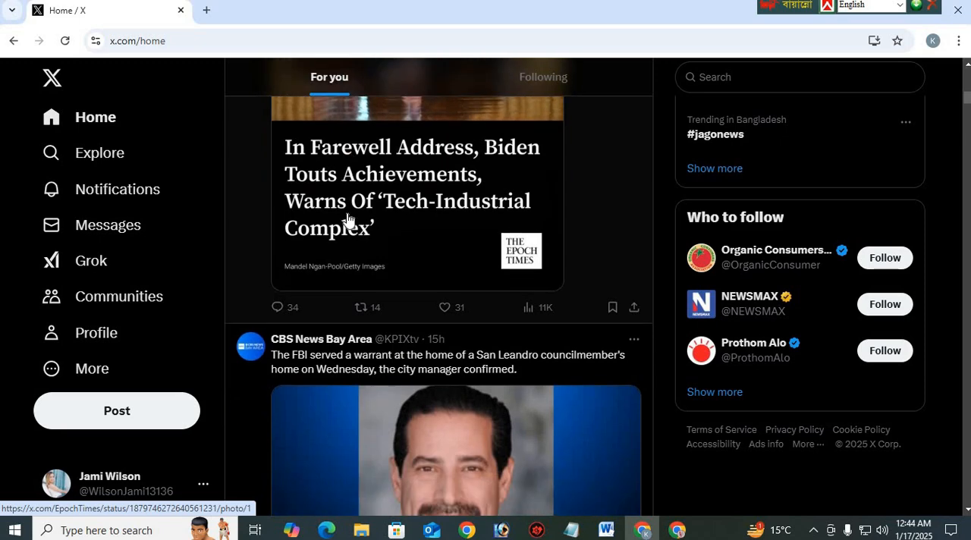
pyautogui.scroll(-4, 348, 219)
pyautogui.scroll(-6, 348, 219)
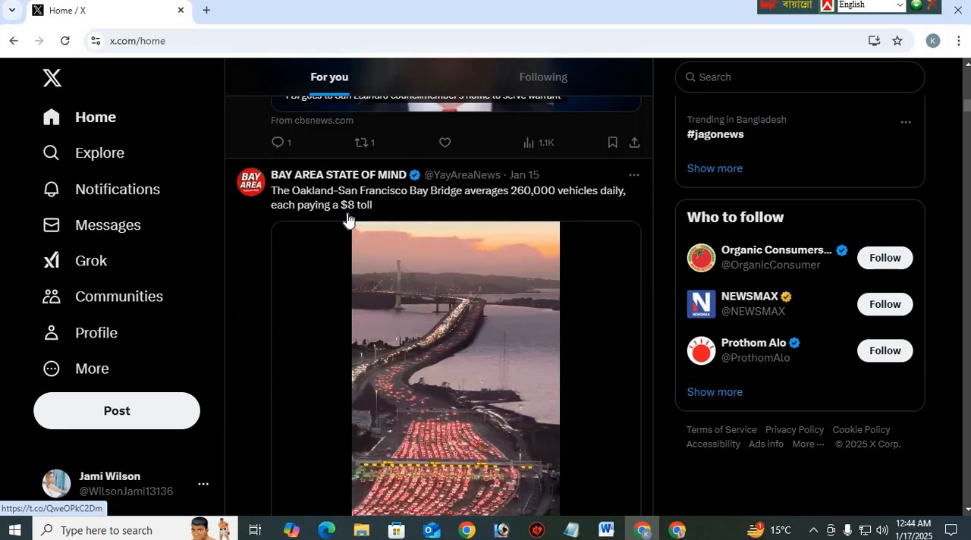
pyautogui.scroll(-5, 348, 220)
pyautogui.scroll(-4, 347, 220)
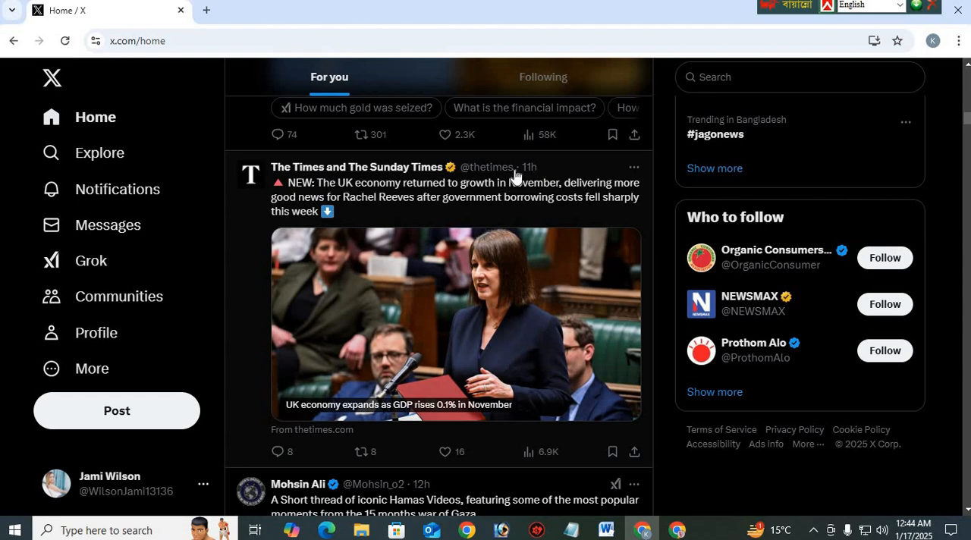
pyautogui.scroll(-8, 437, 258)
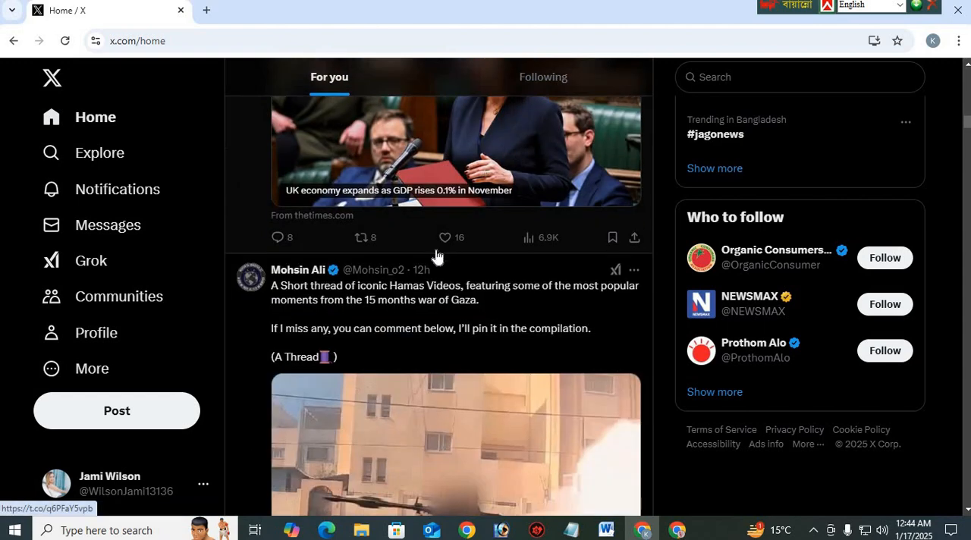
pyautogui.scroll(-5, 437, 259)
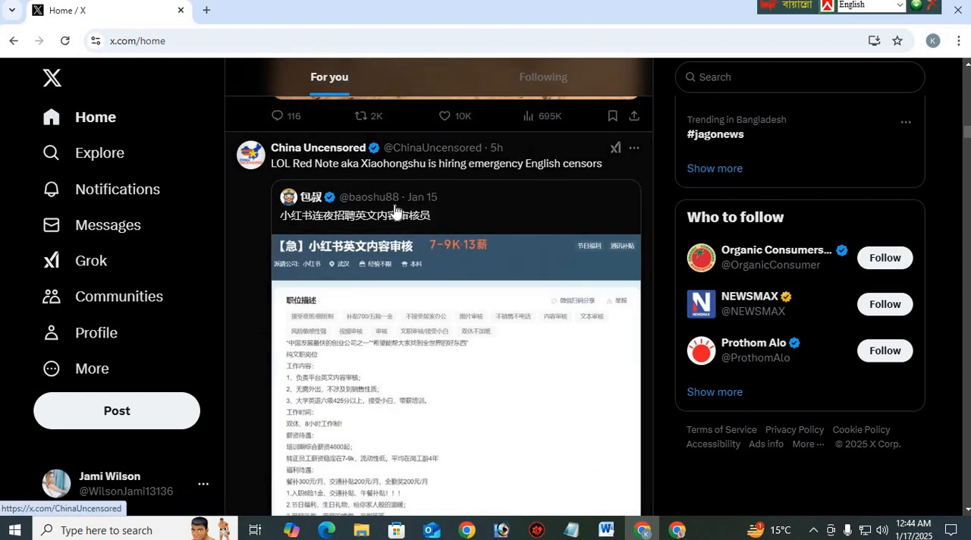
pyautogui.scroll(-5, 444, 215)
pyautogui.scroll(-3, 391, 290)
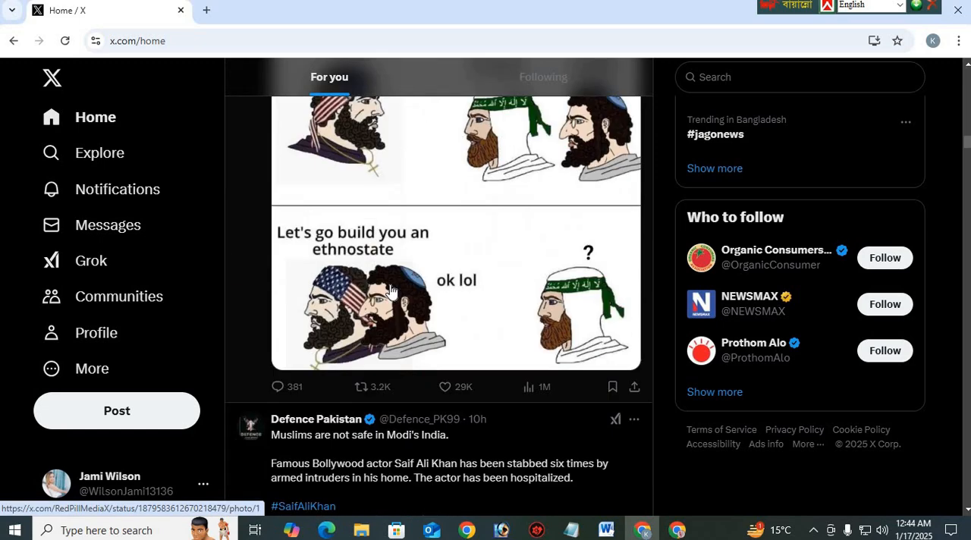
pyautogui.scroll(-4, 390, 290)
pyautogui.scroll(-2, 390, 290)
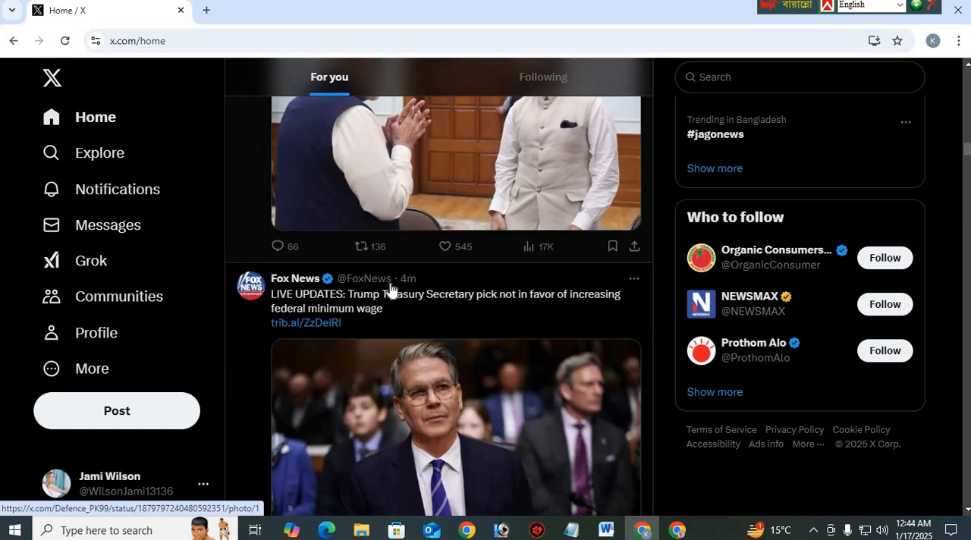
# Examine the Fox News live-updates post about Trump's Treasury Secretary pick, including its text, article link, image and engagement figures
pyautogui.scroll(-2, 391, 290)
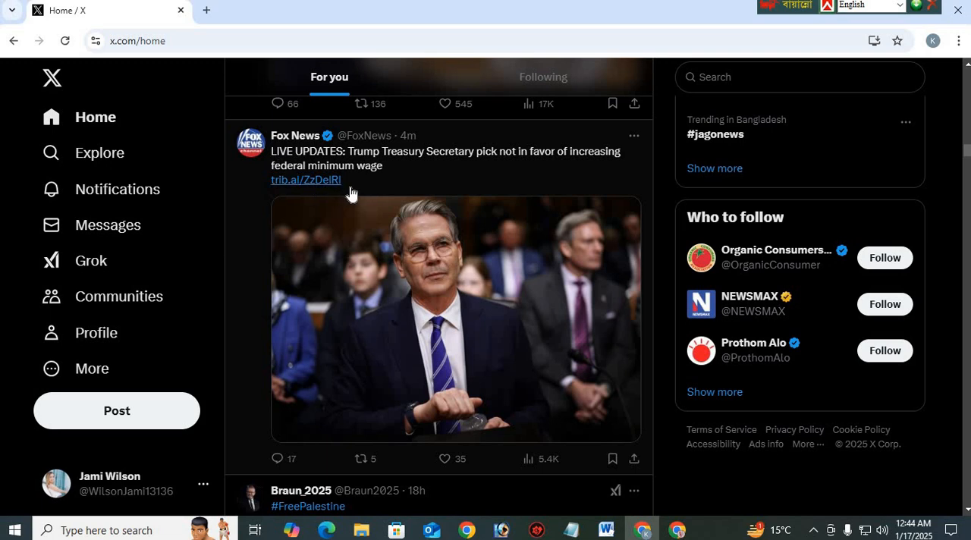
pyautogui.scroll(-2, 296, 319)
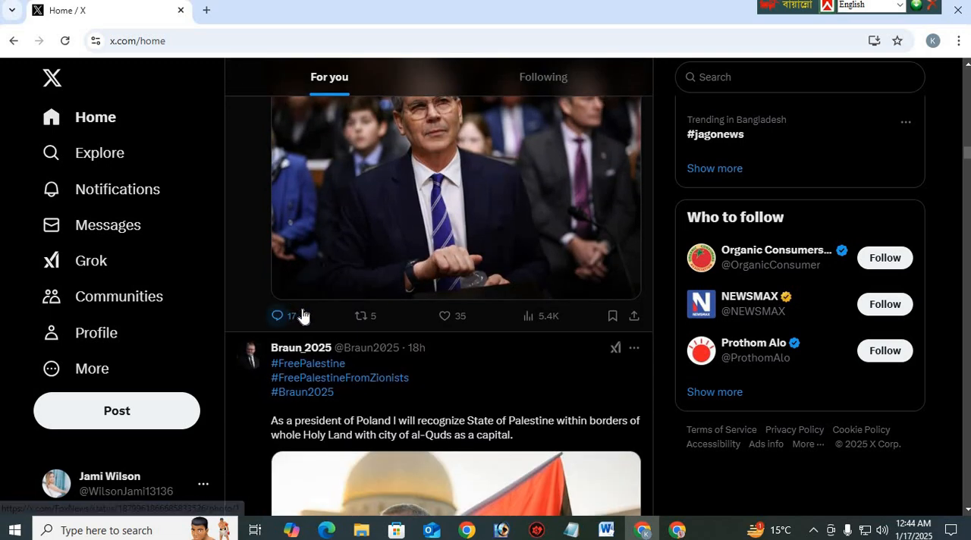
pyautogui.scroll(3, 303, 314)
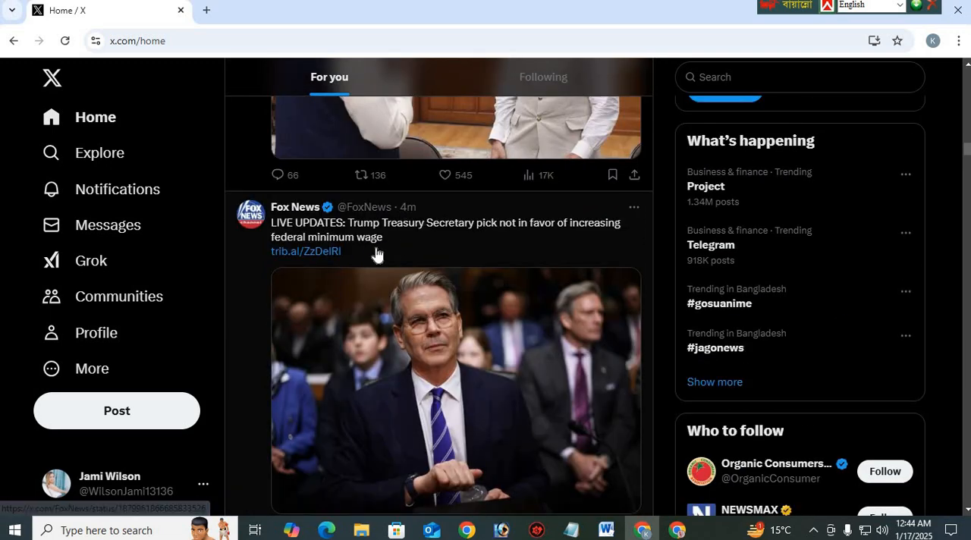
pyautogui.scroll(-1, 372, 250)
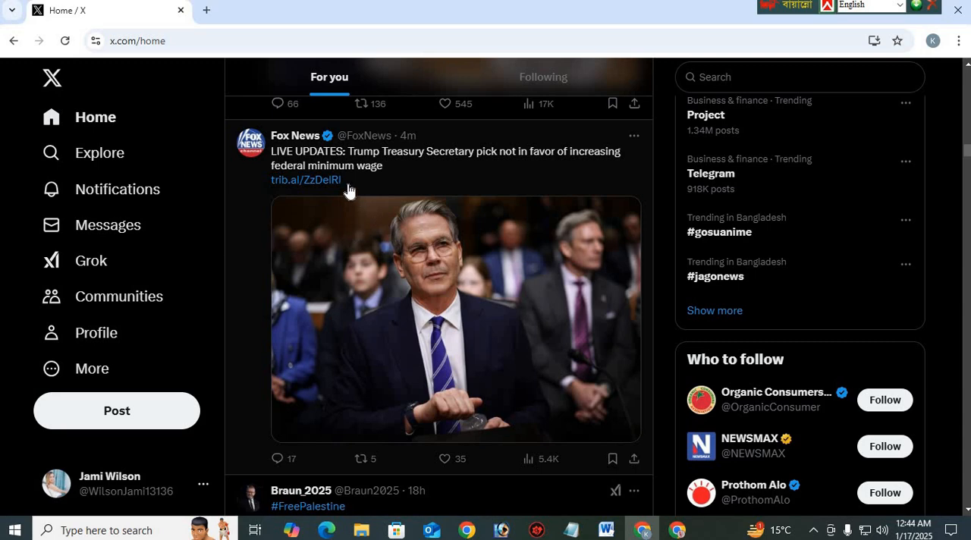
pyautogui.scroll(-5, 348, 190)
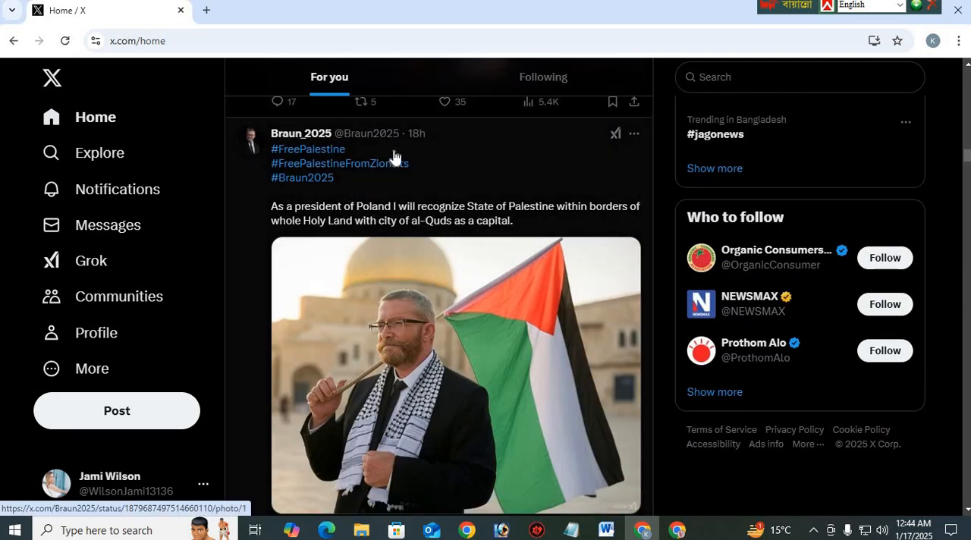
pyautogui.scroll(-2, 379, 227)
pyautogui.scroll(8, 383, 242)
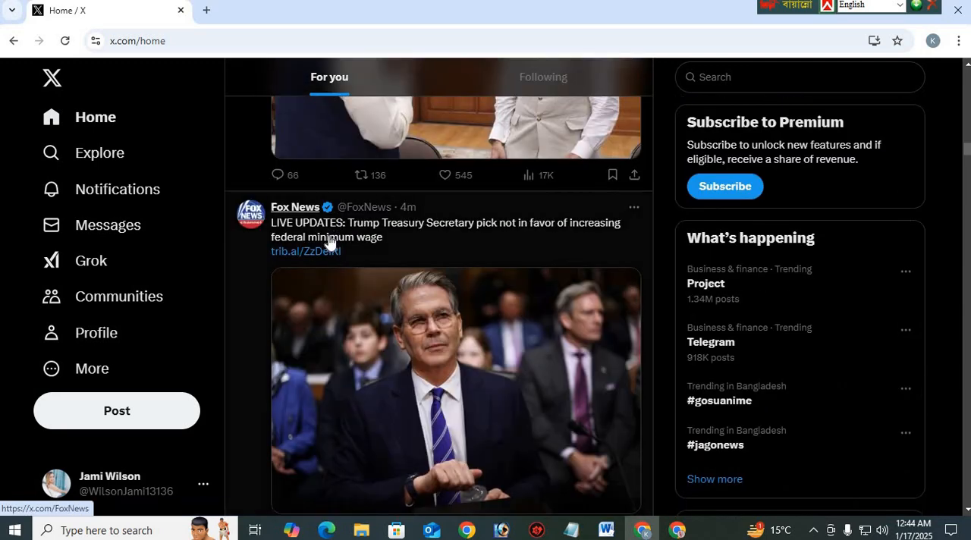
pyautogui.scroll(-3, 392, 251)
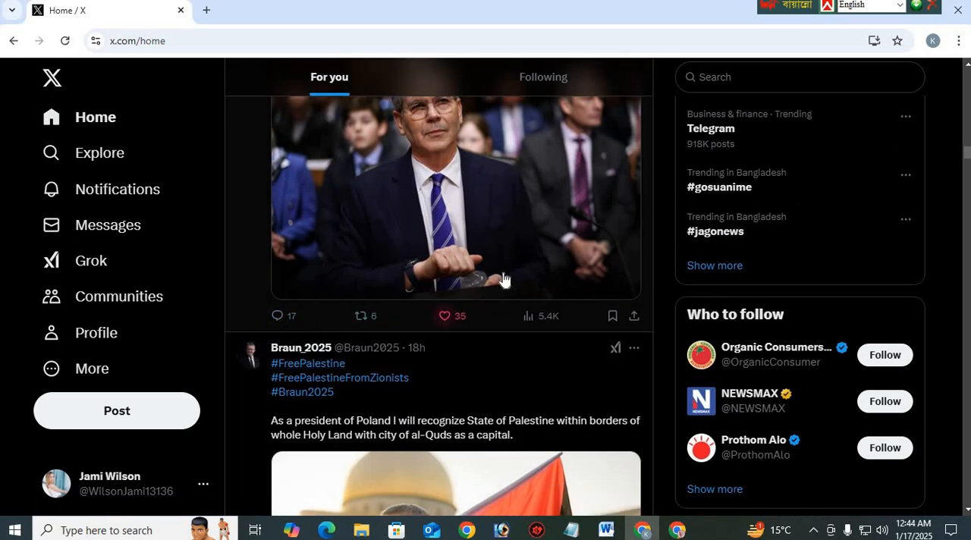
pyautogui.scroll(3, 504, 280)
pyautogui.scroll(-2, 499, 385)
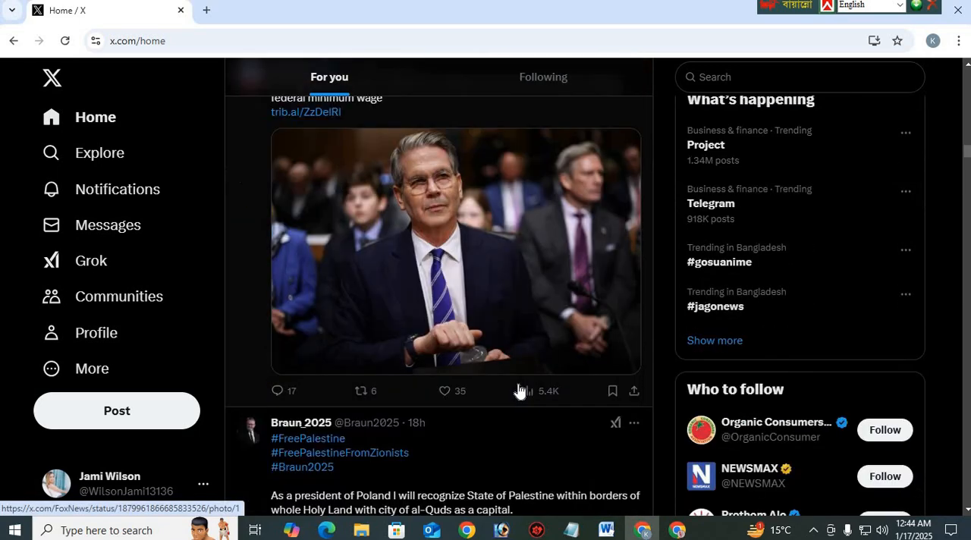
pyautogui.scroll(-1, 523, 364)
pyautogui.scroll(3, 379, 330)
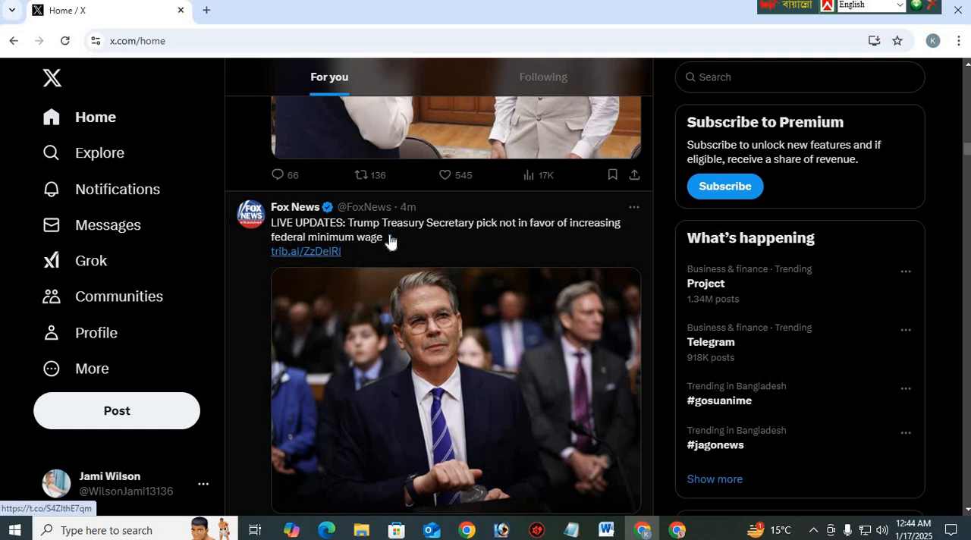
# Open the article linked in the Fox News post and dismiss the site's notification request
pyautogui.click(304, 255)
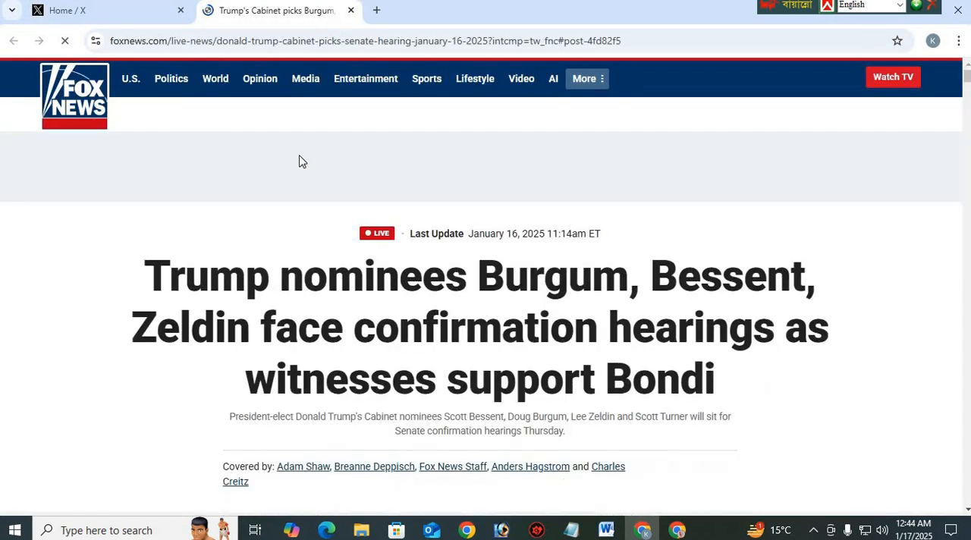
pyautogui.scroll(-2, 313, 165)
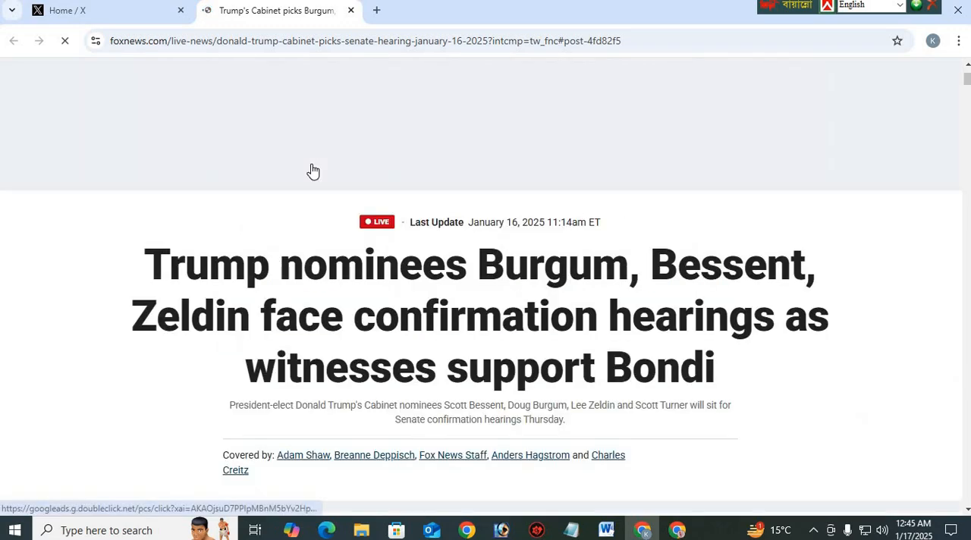
pyautogui.scroll(-4, 311, 169)
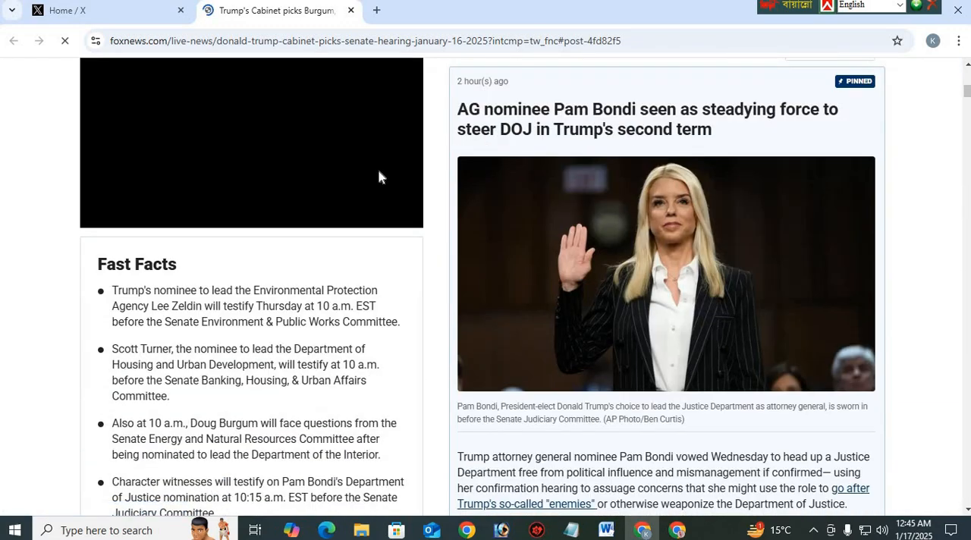
pyautogui.scroll(2, 380, 177)
pyautogui.scroll(-11, 381, 177)
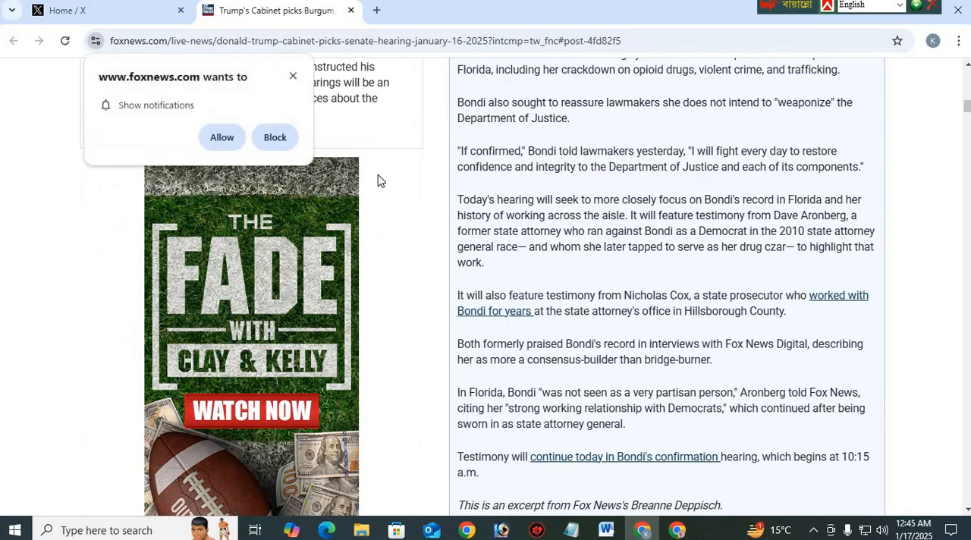
pyautogui.scroll(11, 381, 177)
pyautogui.click(292, 81)
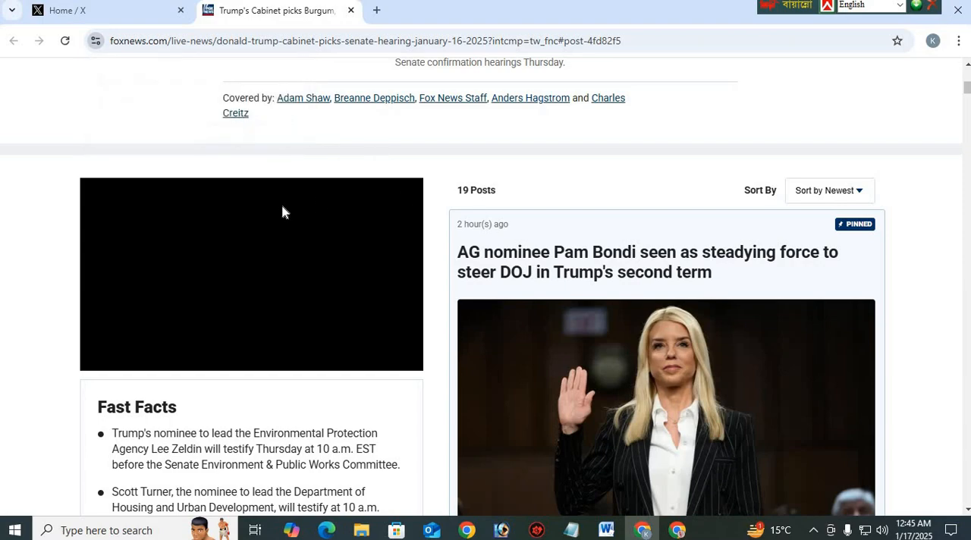
pyautogui.scroll(4, 282, 210)
pyautogui.scroll(3, 410, 213)
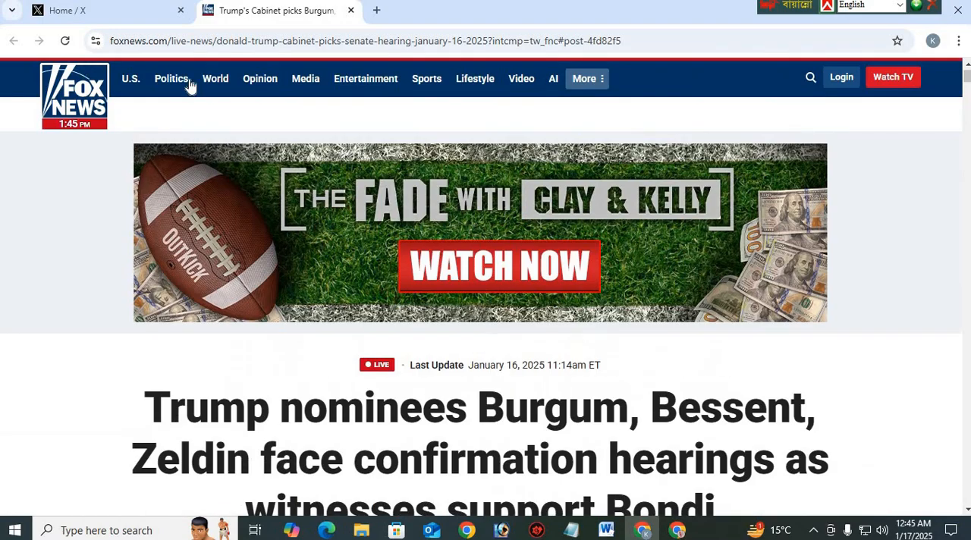
# Copy the full article headline "Trump nominees Burgum, Bessent, Zeldin face confirmation hearings as witnesses support Bondi"
pyautogui.scroll(-15, 418, 206)
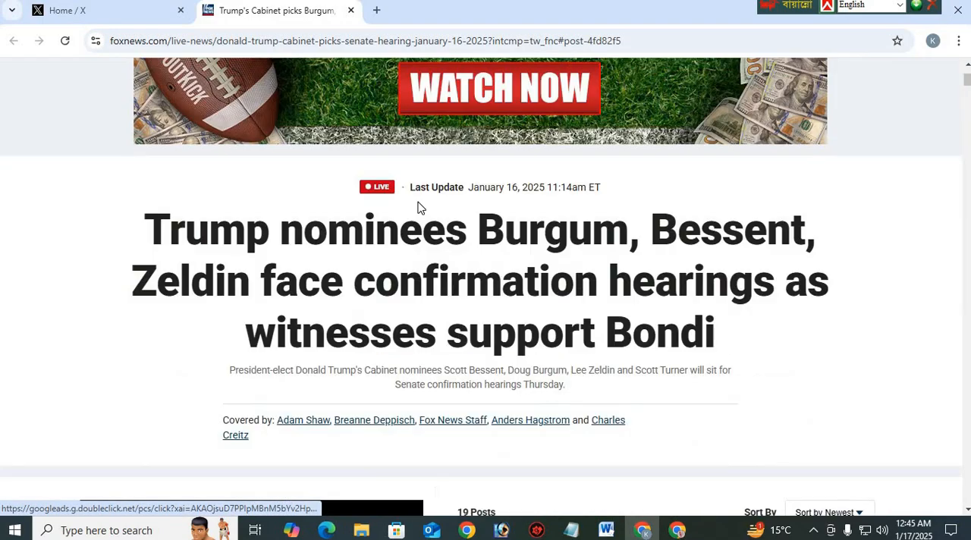
pyautogui.scroll(-6, 552, 220)
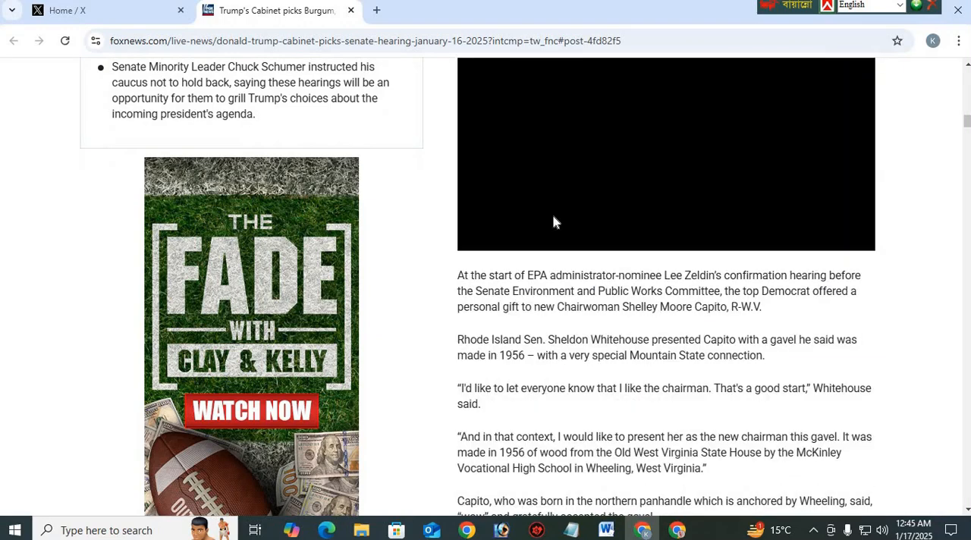
pyautogui.scroll(20, 548, 217)
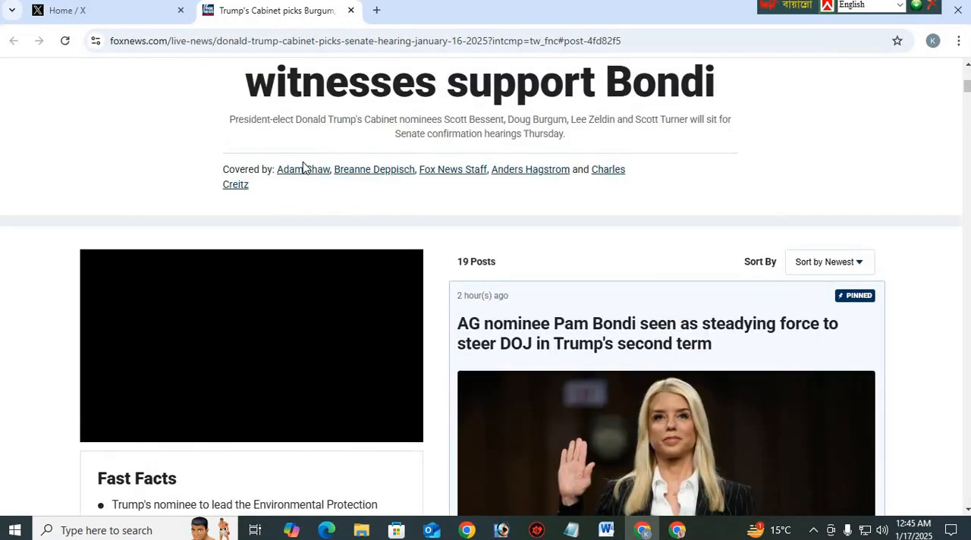
pyautogui.scroll(3, 227, 233)
pyautogui.moveTo(141, 182); pyautogui.dragTo(208, 194)
pyautogui.moveTo(399, 245); pyautogui.dragTo(699, 287)
pyautogui.click(156, 182)
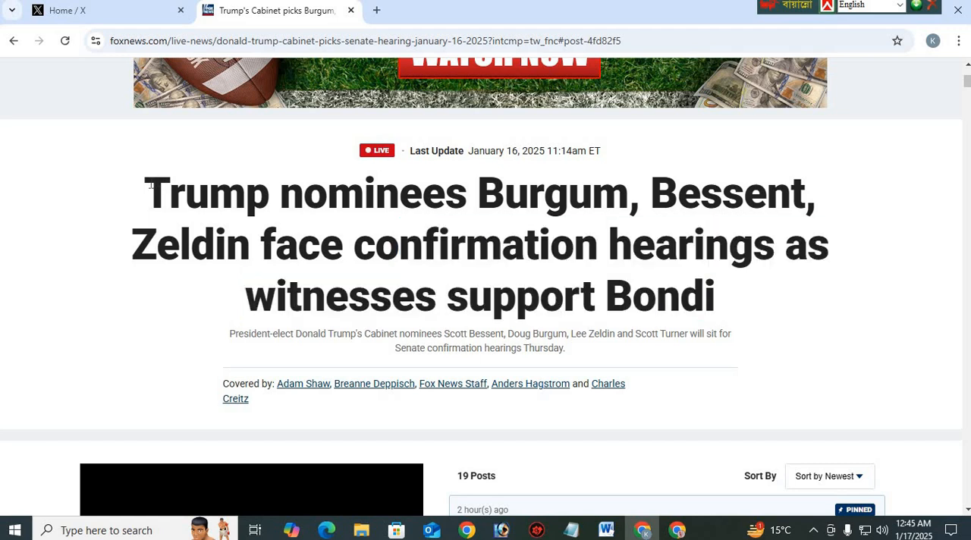
pyautogui.tripleClick(657, 296)
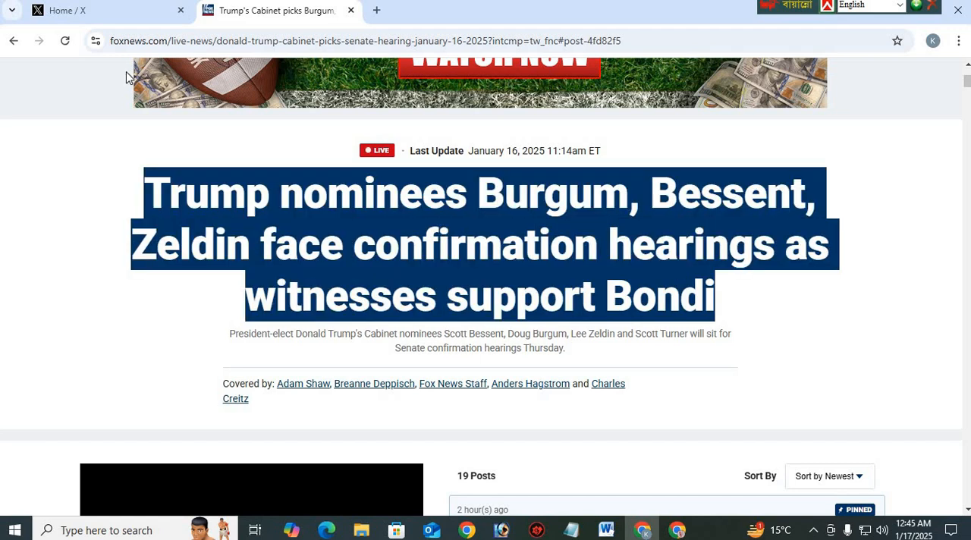
pyautogui.rightClick(489, 269)
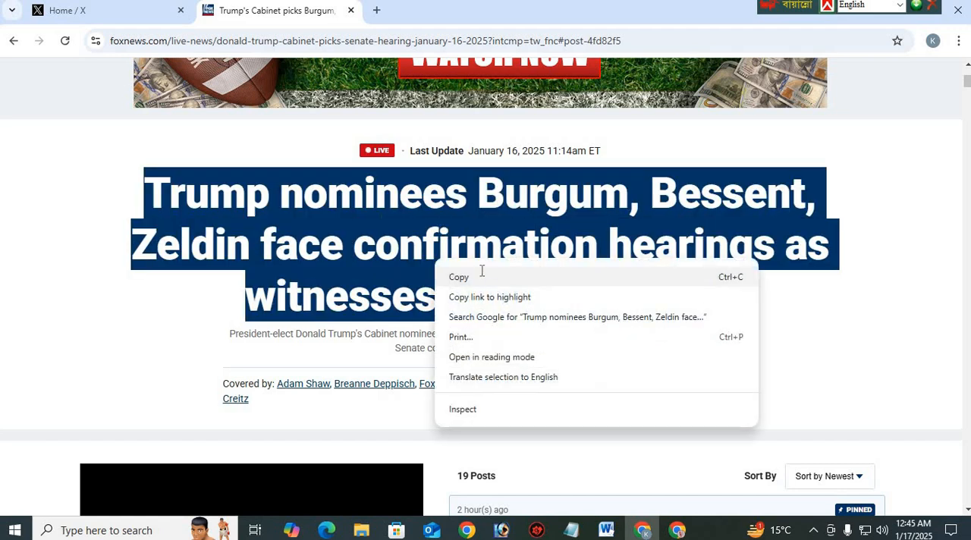
pyautogui.click(493, 278)
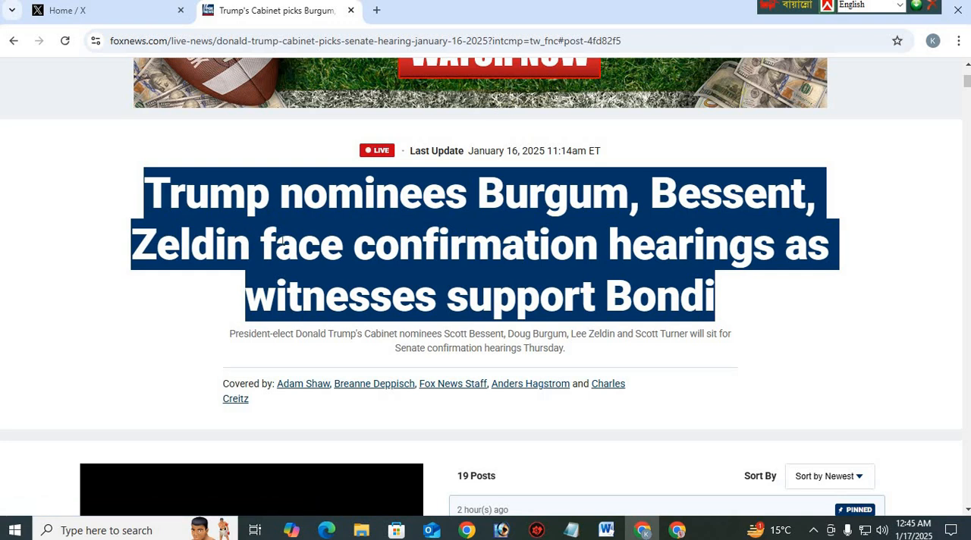
pyautogui.rightClick(284, 245)
pyautogui.click(332, 261)
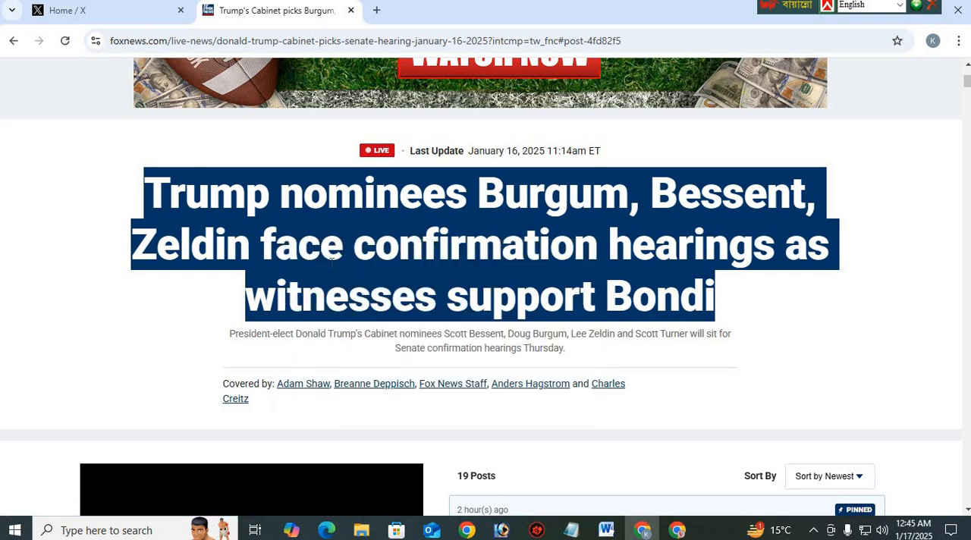
# Switch to a new Notepad document, paste the copied headline and write "See more>" on the line below
pyautogui.click(119, 530)
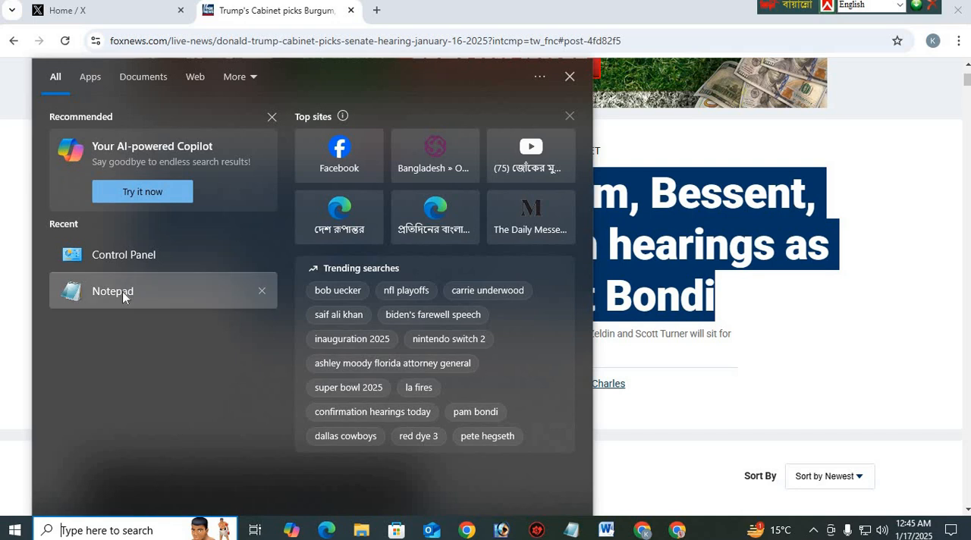
pyautogui.click(122, 291)
pyautogui.rightClick(326, 225)
pyautogui.click(379, 283)
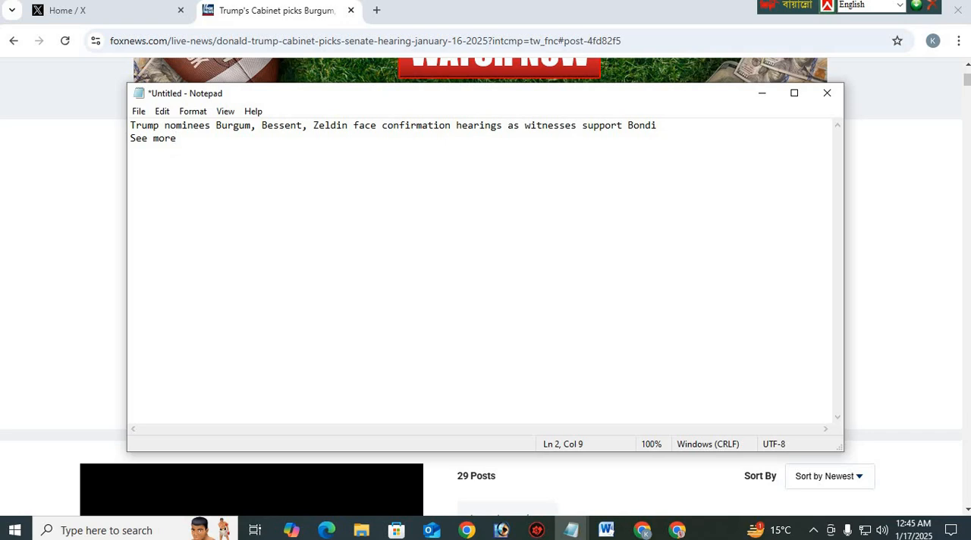
pyautogui.write('>>')
# Copy the pinned post's headline "AG nominee Pam Bondi seen as steadying force to steer DOJ in Trump's second term" into the blank Notepad document
pyautogui.click(314, 15)
pyautogui.scroll(-7, 580, 288)
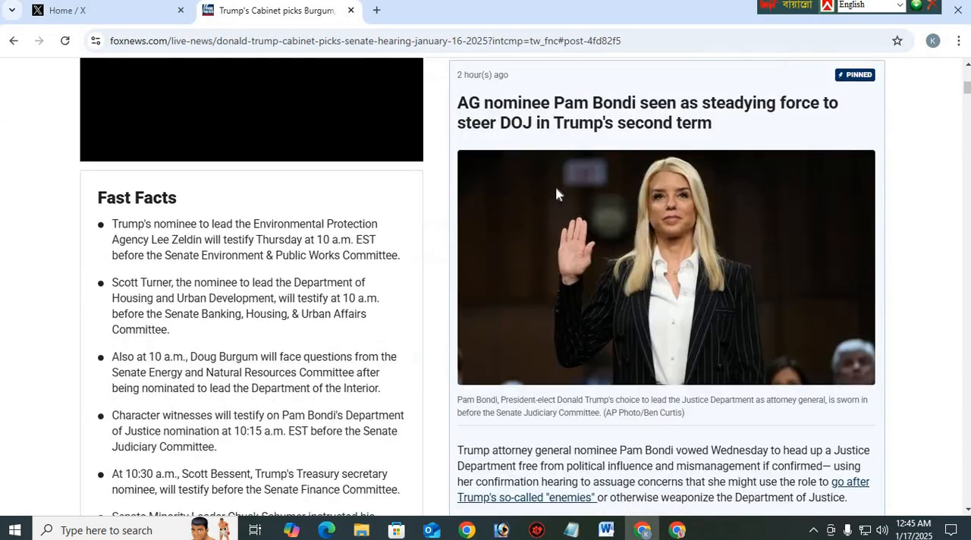
pyautogui.moveTo(462, 94); pyautogui.dragTo(717, 123)
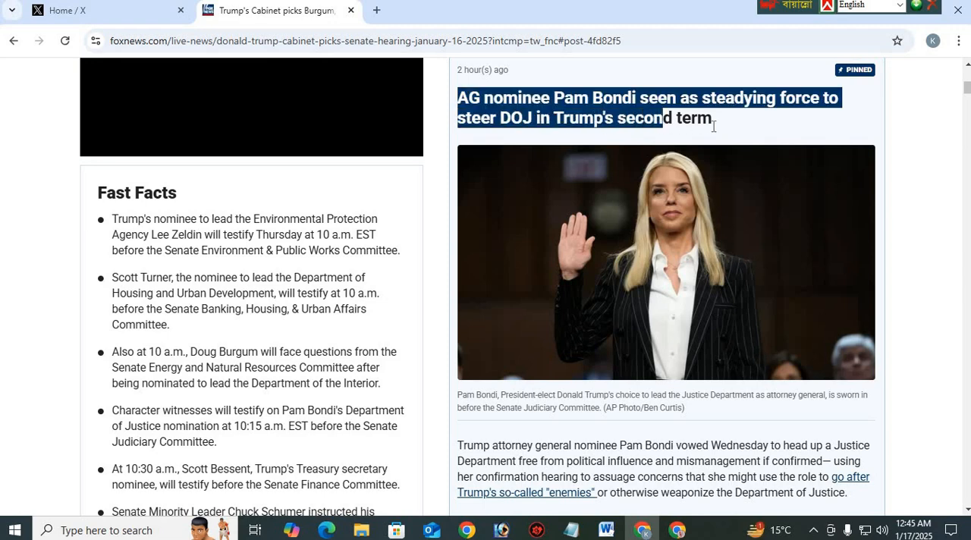
pyautogui.rightClick(652, 109)
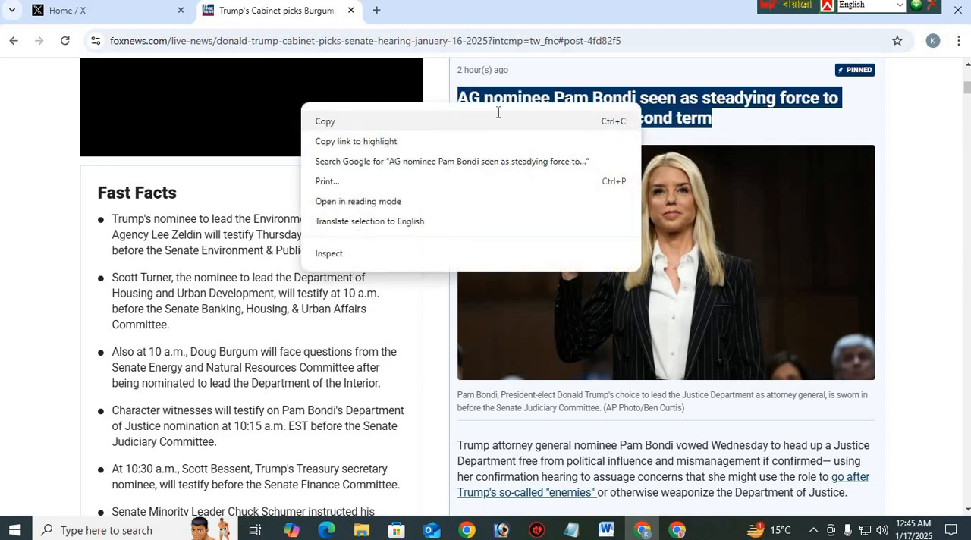
pyautogui.click(496, 122)
pyautogui.moveTo(571, 531)
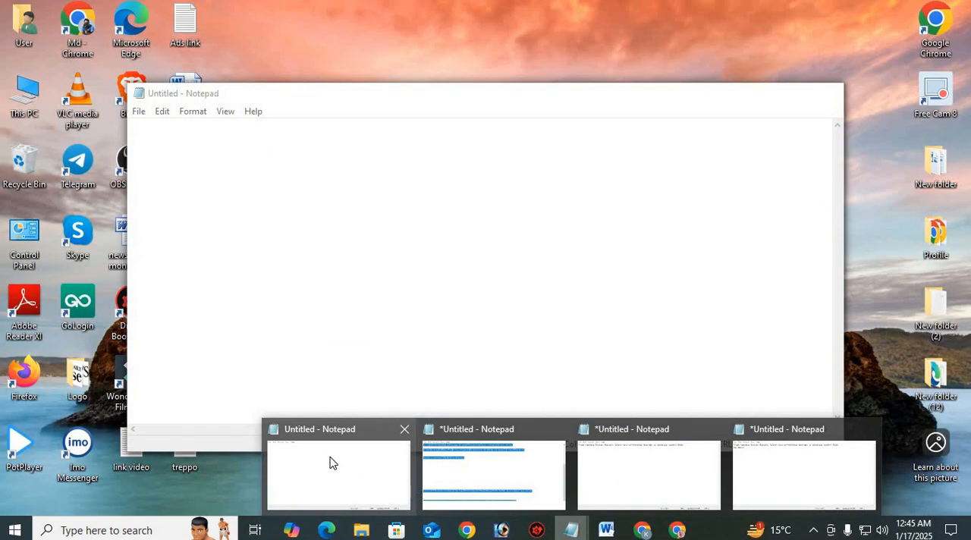
pyautogui.click(330, 463)
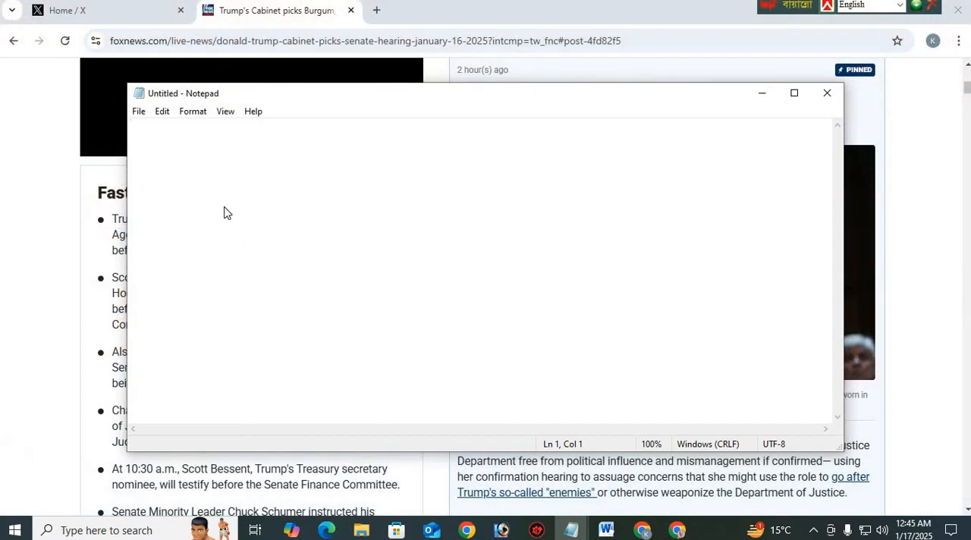
pyautogui.rightClick(225, 209)
pyautogui.click(264, 268)
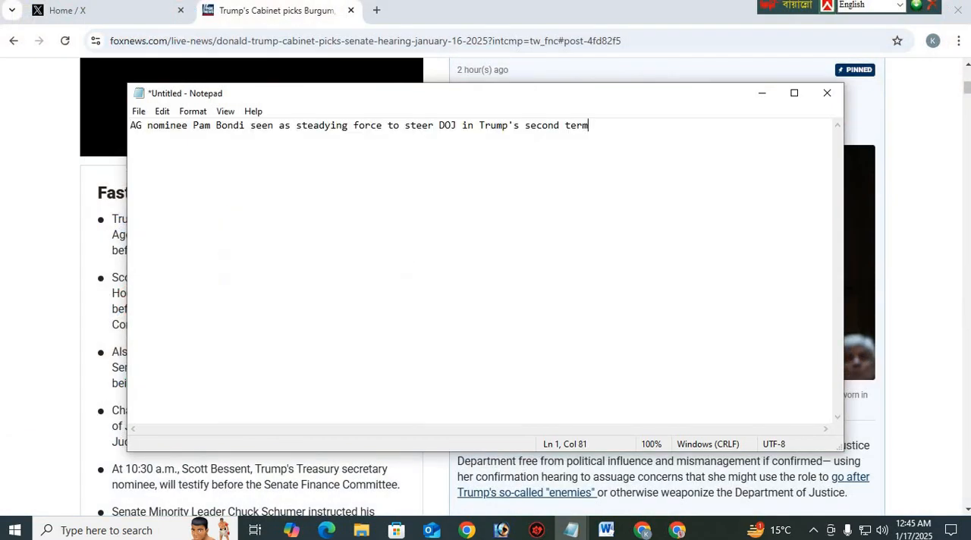
# Copy the full body text of the pinned Pam Bondi post and paste it below the headline in the same Notepad document
pyautogui.click(629, 20)
pyautogui.scroll(-5, 462, 223)
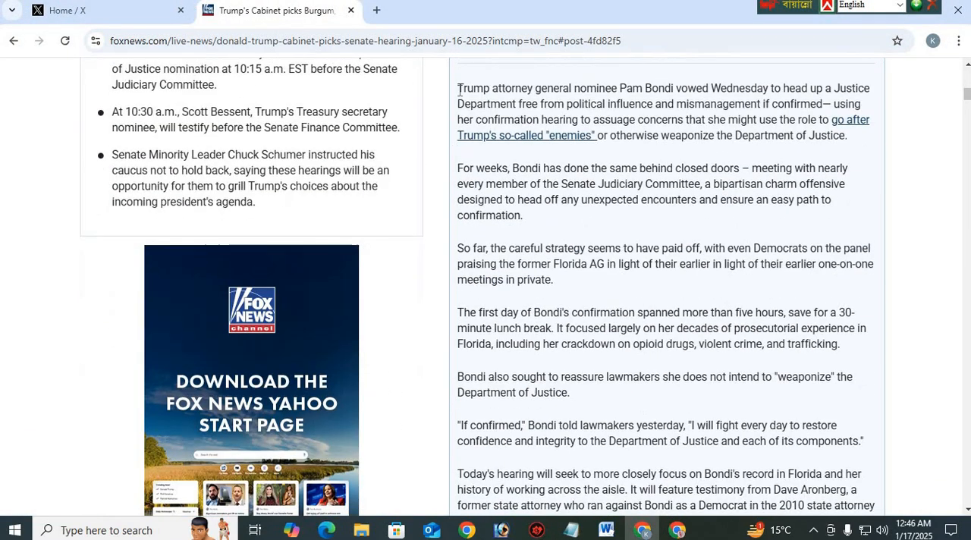
pyautogui.moveTo(459, 89); pyautogui.dragTo(729, 282)
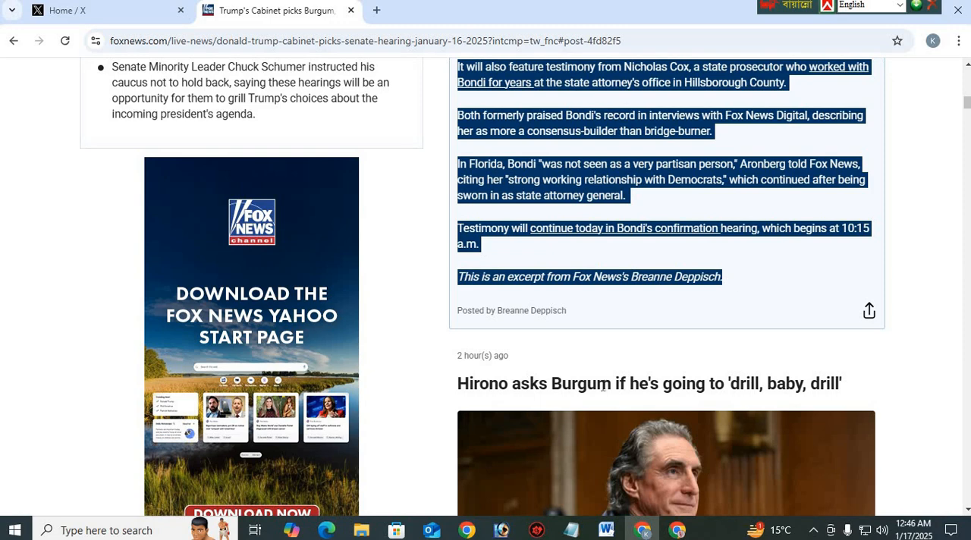
pyautogui.moveTo(570, 530)
pyautogui.click(360, 470)
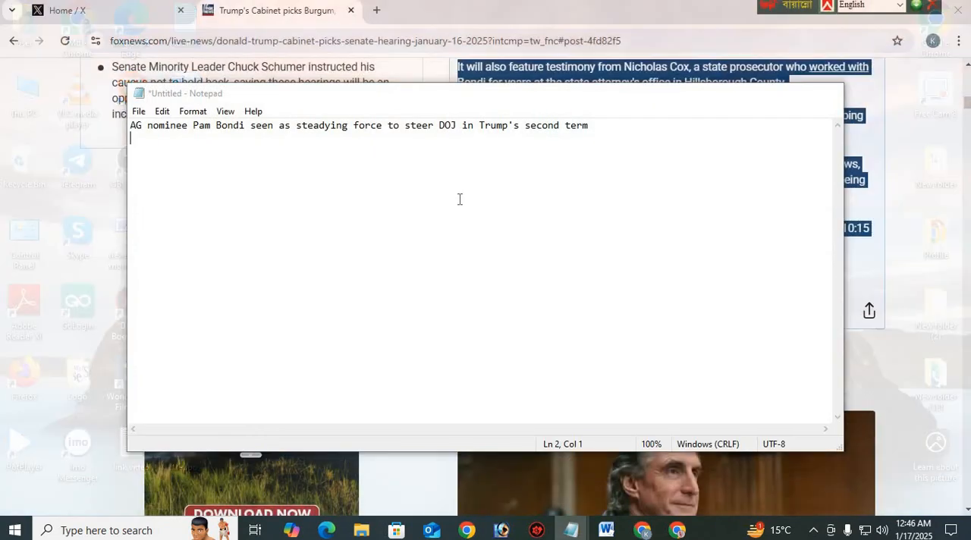
pyautogui.hotkey('ctrl', 'v')
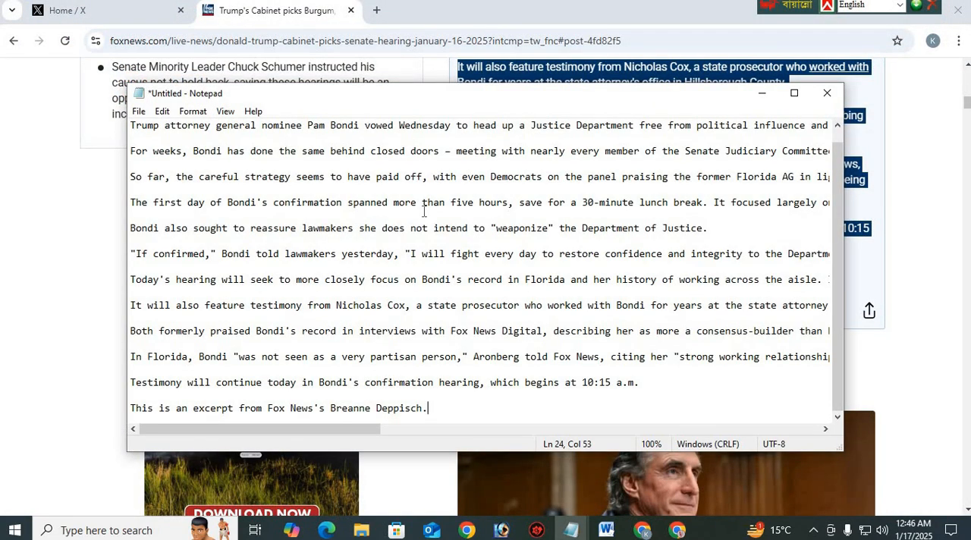
# Copy the whole note, open chatgpt.com in a new tab of the other browser window, stay logged out and paste the text into the message
pyautogui.hotkey('ctrl', 'a')
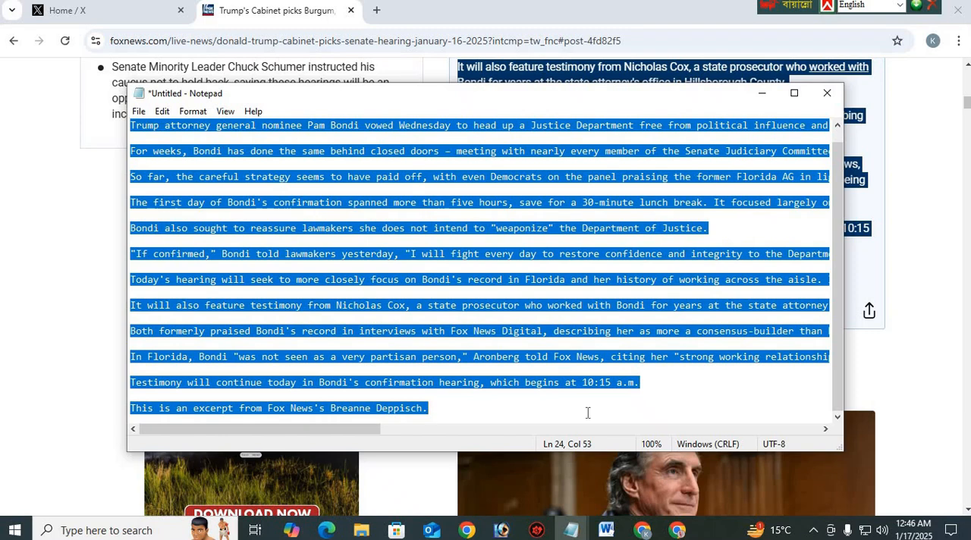
pyautogui.click(677, 530)
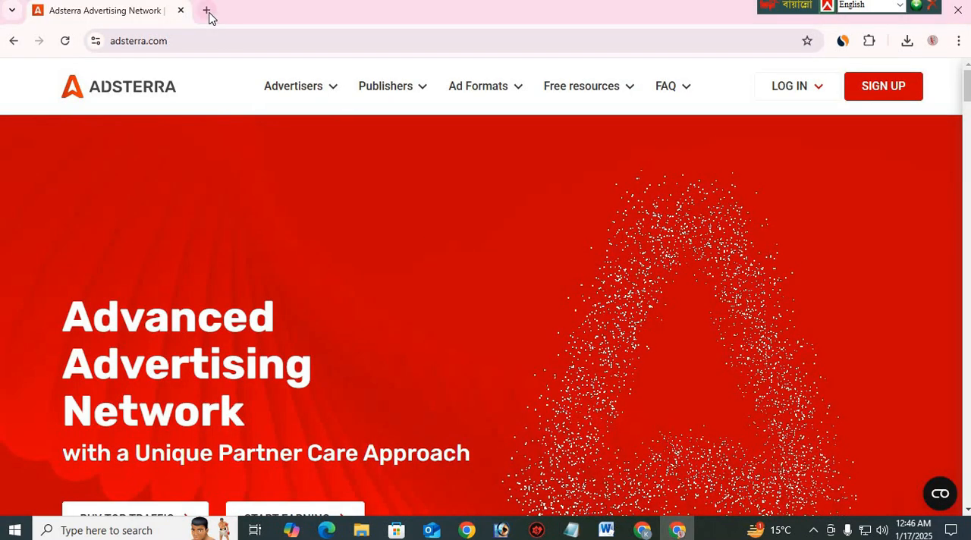
pyautogui.click(206, 11)
pyautogui.write('chatgpt.com')
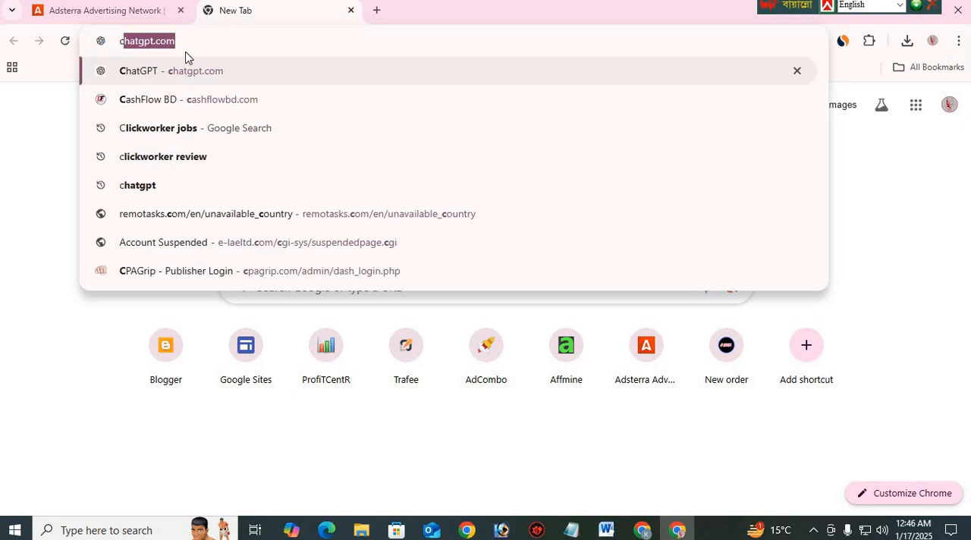
pyautogui.press('Return')
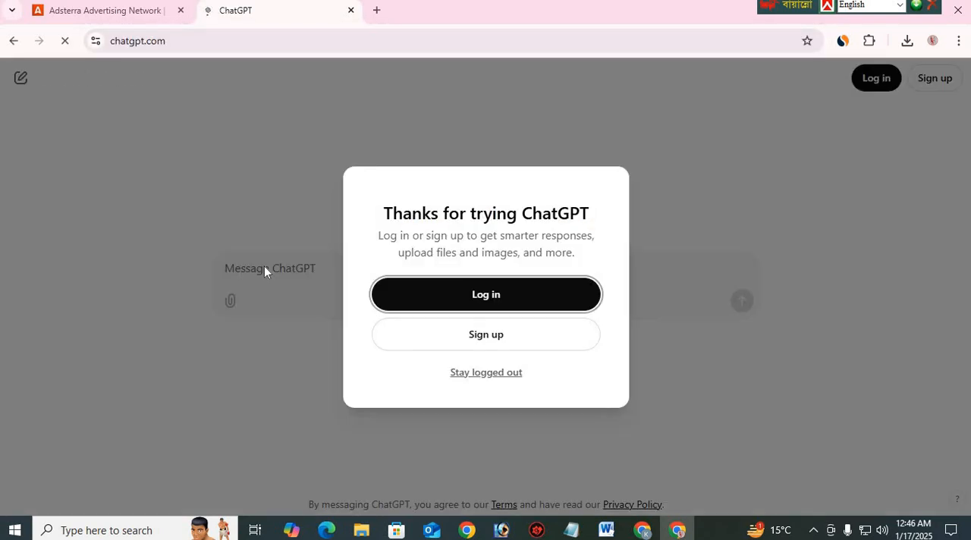
pyautogui.click(495, 376)
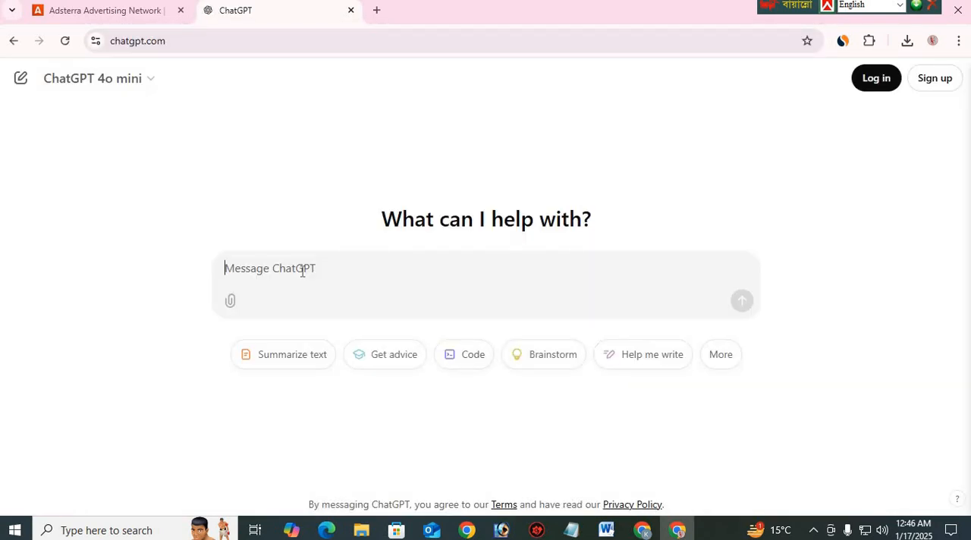
pyautogui.hotkey('ctrl', 'v')
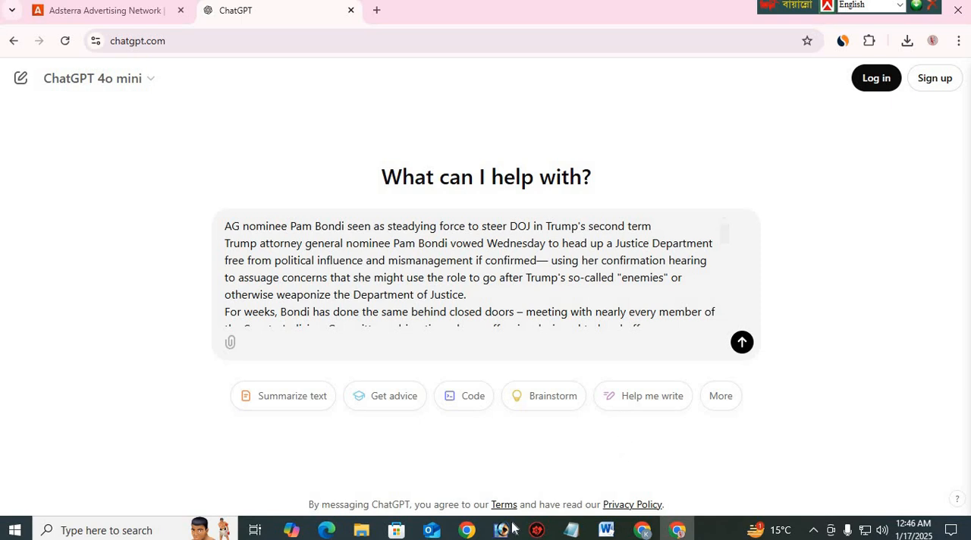
# Add the instruction "rewrite" after the pasted article text and send the message to ChatGPT
pyautogui.click(642, 529)
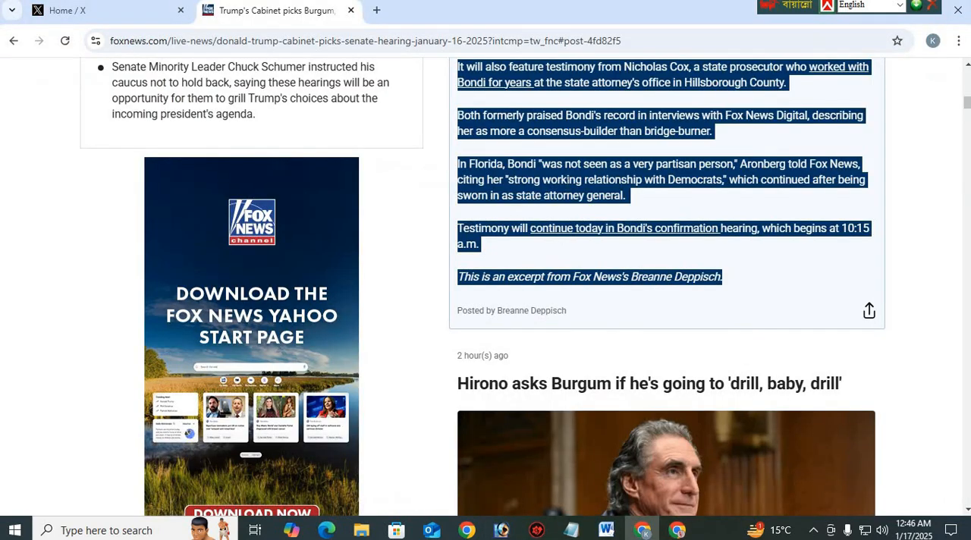
pyautogui.click(675, 531)
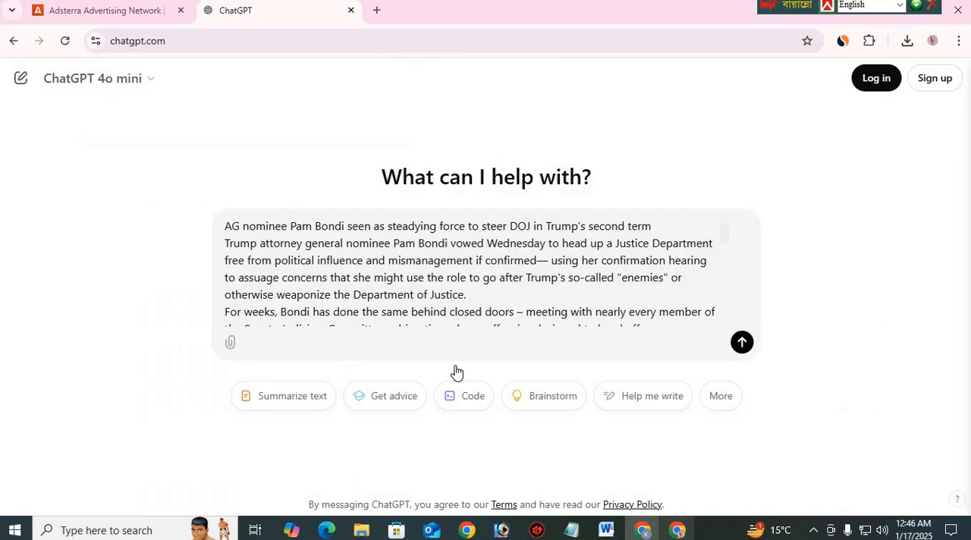
pyautogui.scroll(-10, 500, 288)
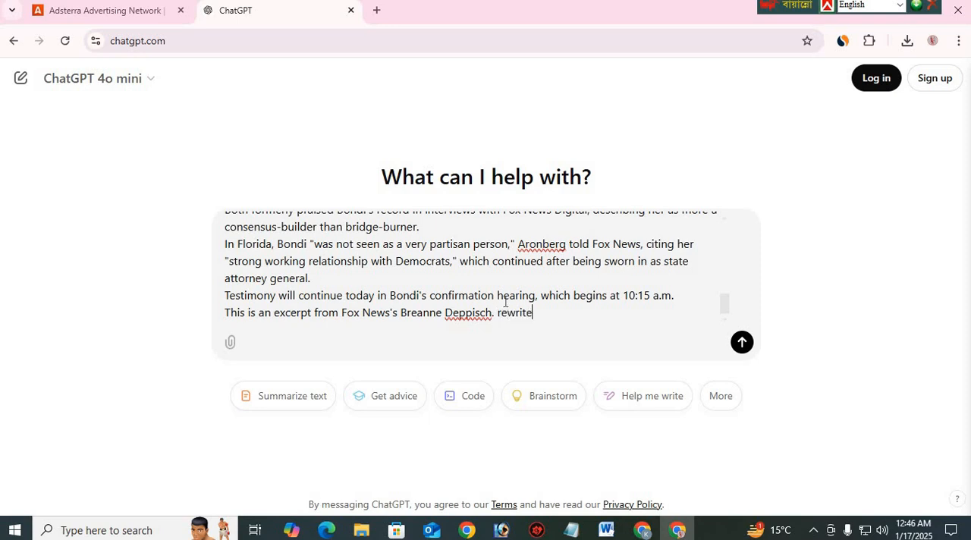
pyautogui.press('Return')
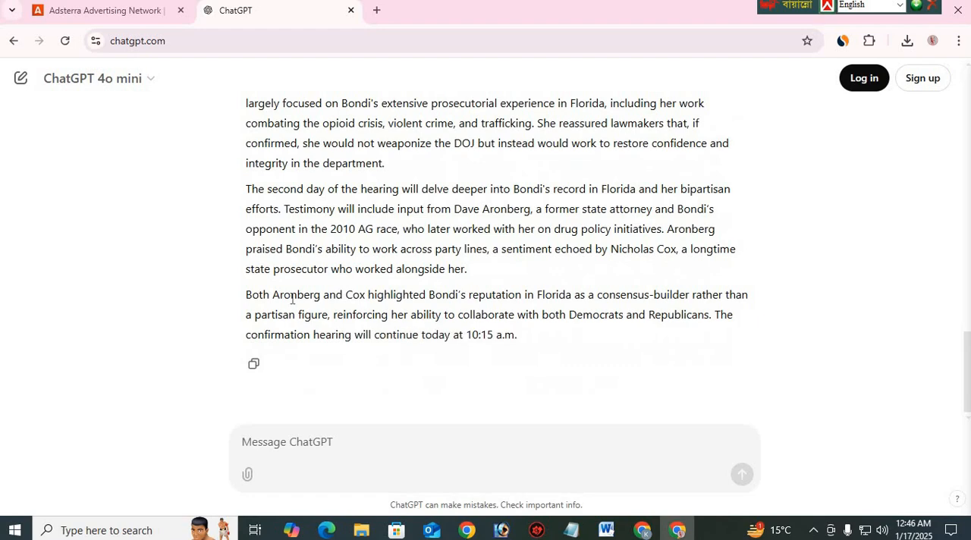
# Copy ChatGPT's entire rewritten article, from its first paragraph through the closing line about the hearing's continuation
pyautogui.scroll(4, 287, 336)
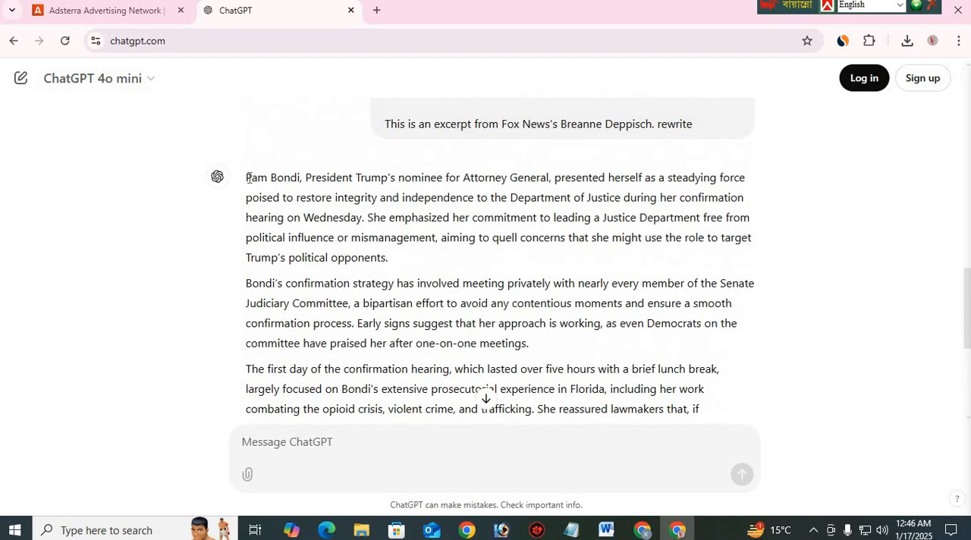
pyautogui.moveTo(246, 177); pyautogui.dragTo(529, 337)
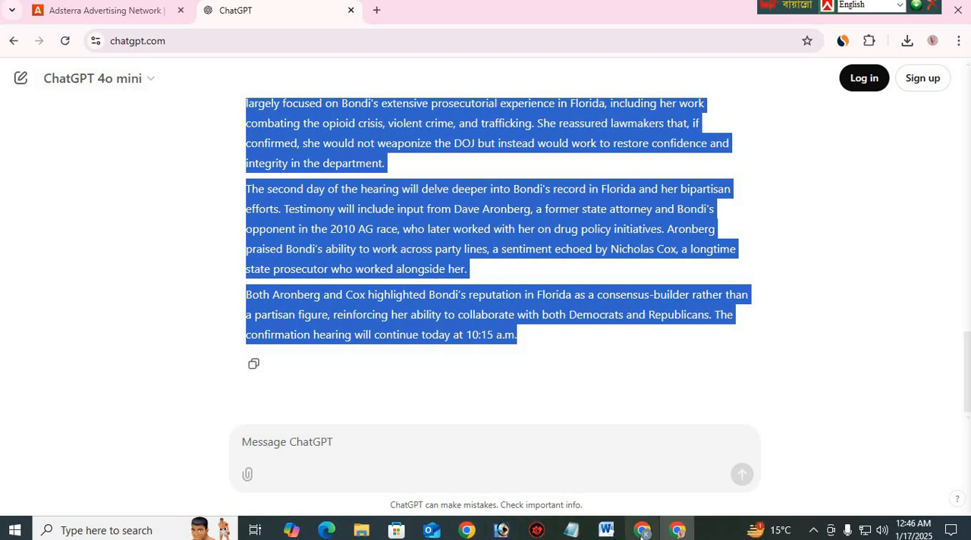
pyautogui.moveTo(642, 534)
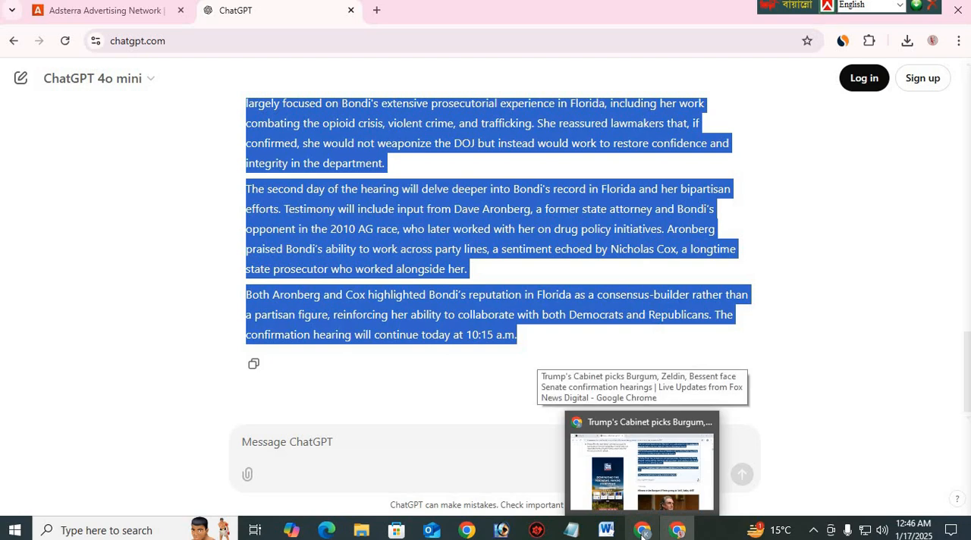
pyautogui.click(641, 534)
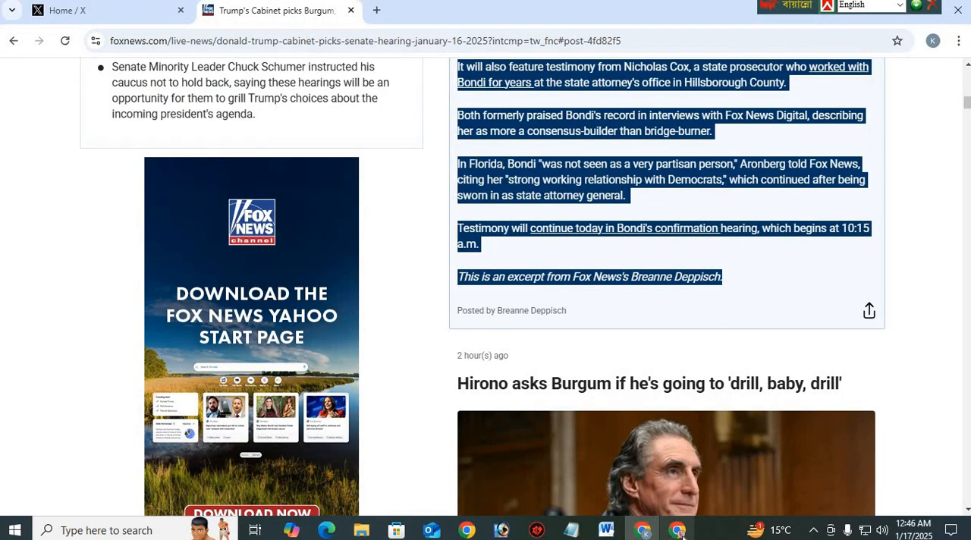
pyautogui.click(677, 534)
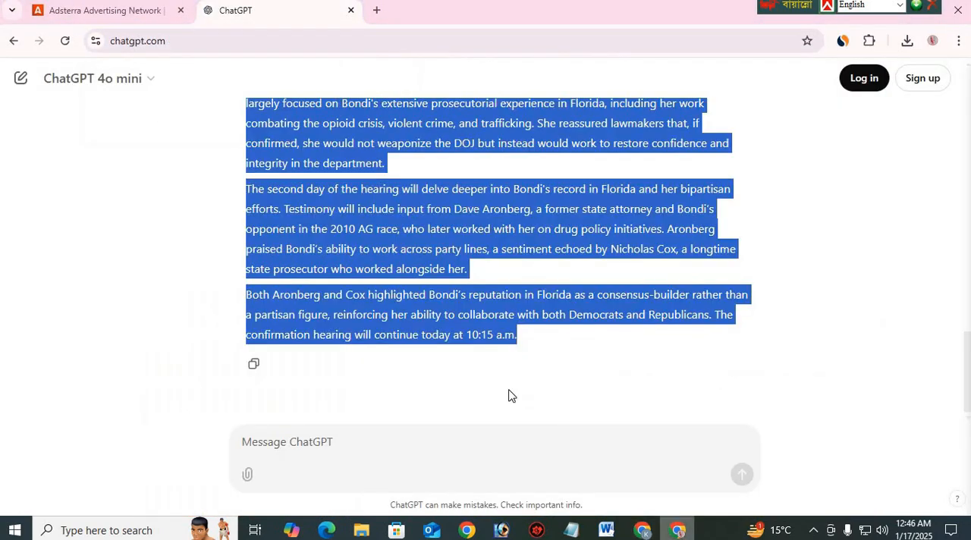
# Open Blogger in a new browser tab and look through the list of blogs, staying on the Priyo Bani blog
pyautogui.click(377, 10)
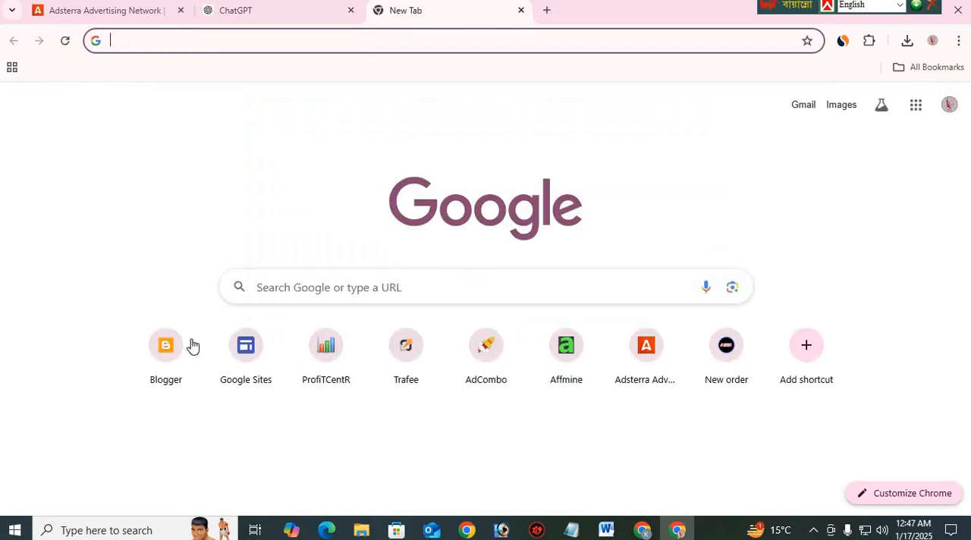
pyautogui.click(190, 339)
pyautogui.click(190, 341)
pyautogui.click(599, 377)
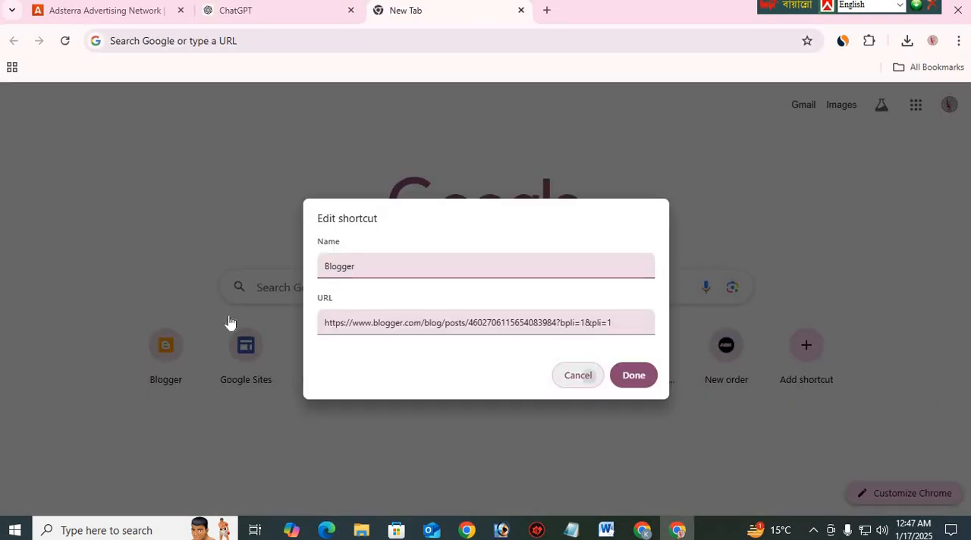
pyautogui.click(168, 349)
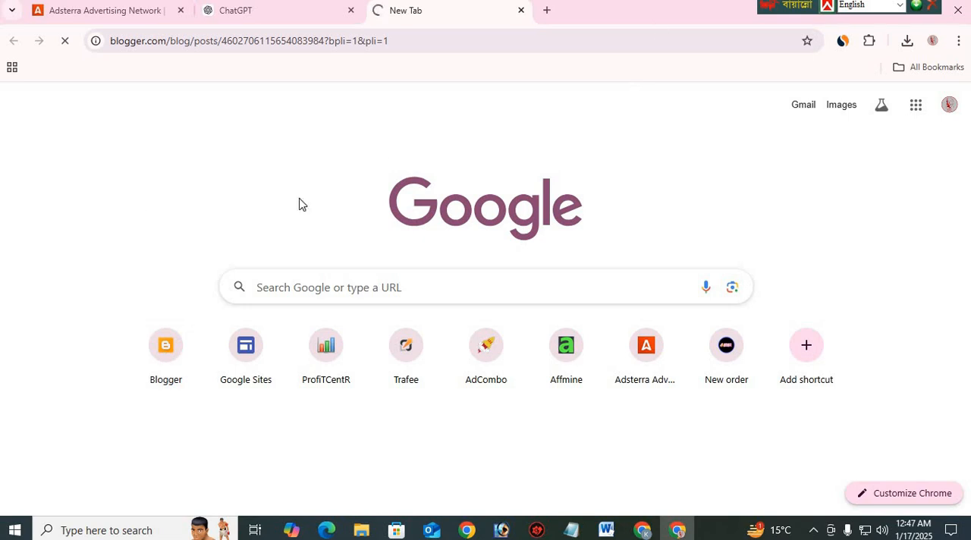
pyautogui.click(142, 132)
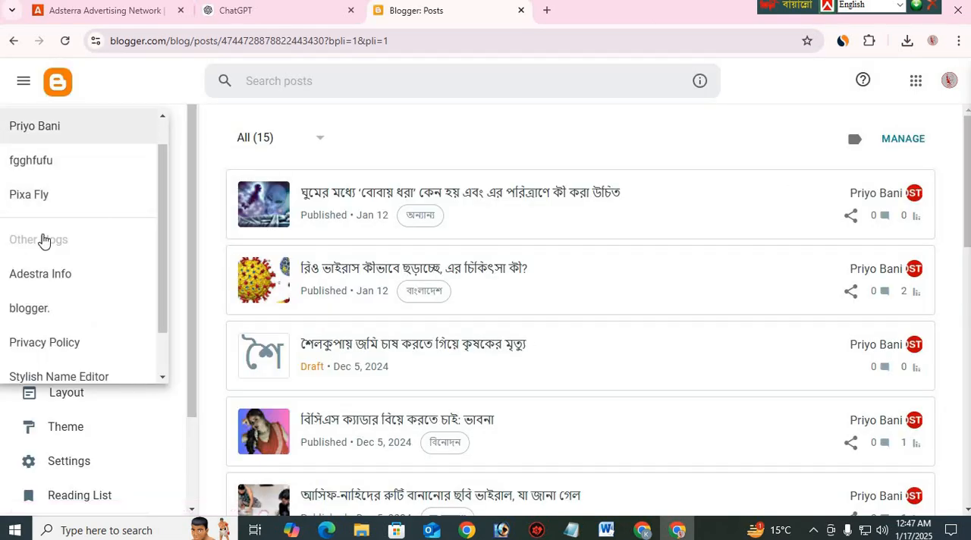
pyautogui.scroll(-2, 46, 304)
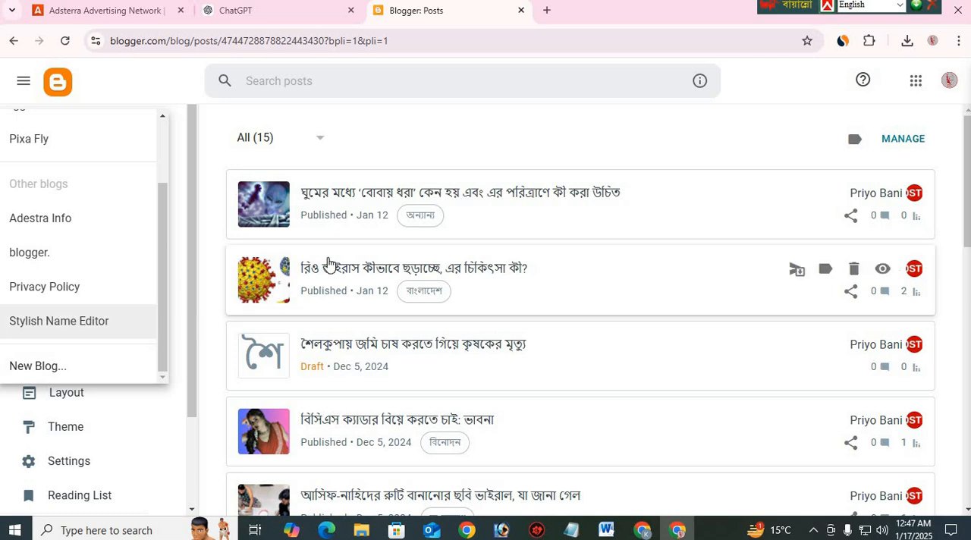
pyautogui.click(435, 125)
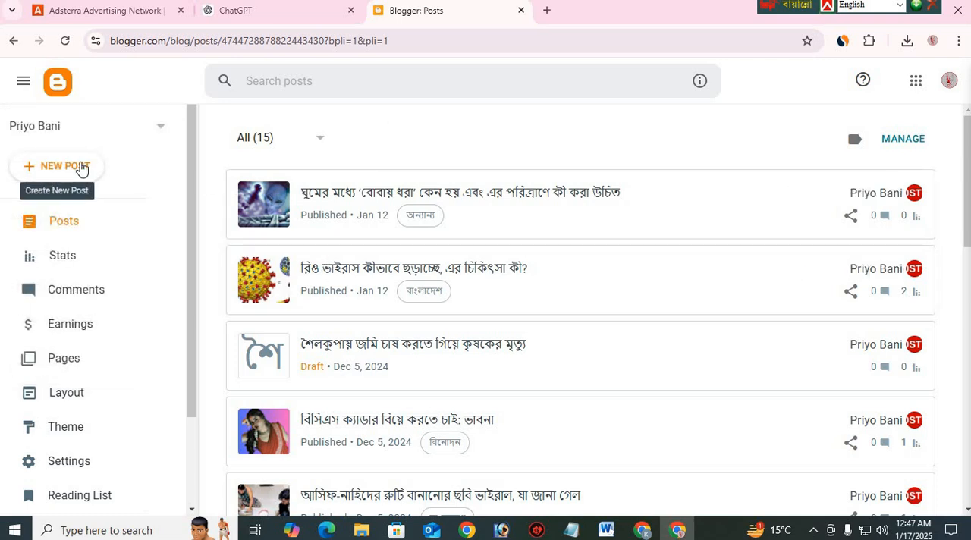
# Create a new post on the Priyo Bani blog and paste the rewritten article into its body
pyautogui.click(56, 172)
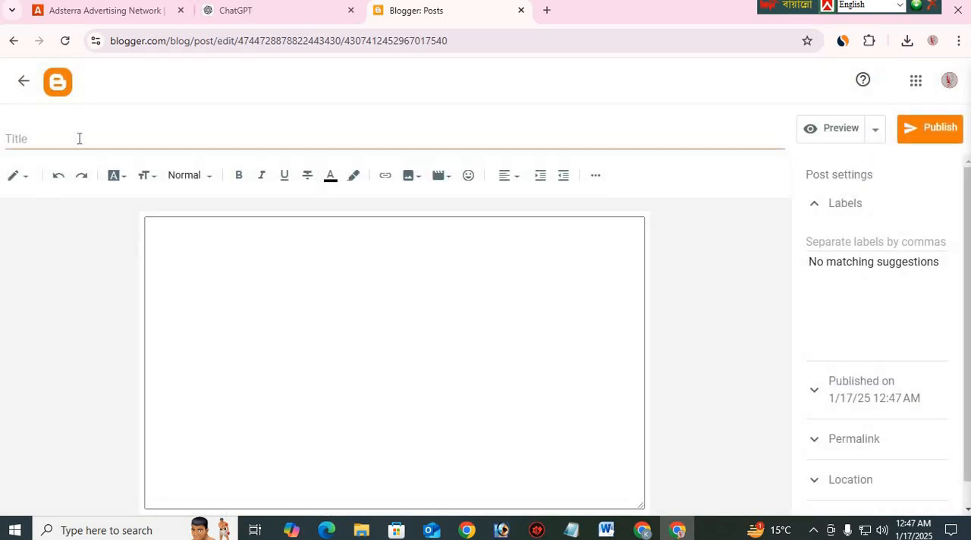
pyautogui.click(208, 267)
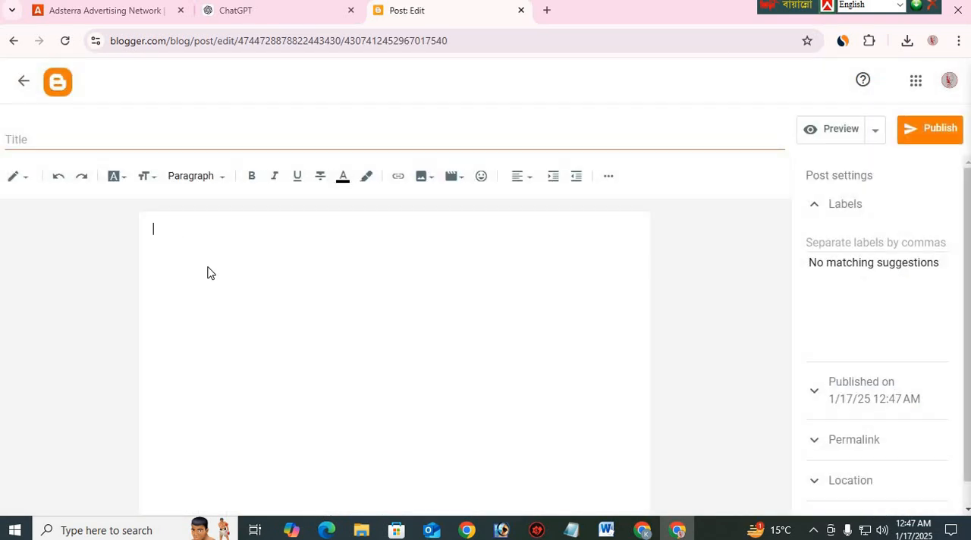
pyautogui.rightClick(207, 271)
pyautogui.click(248, 353)
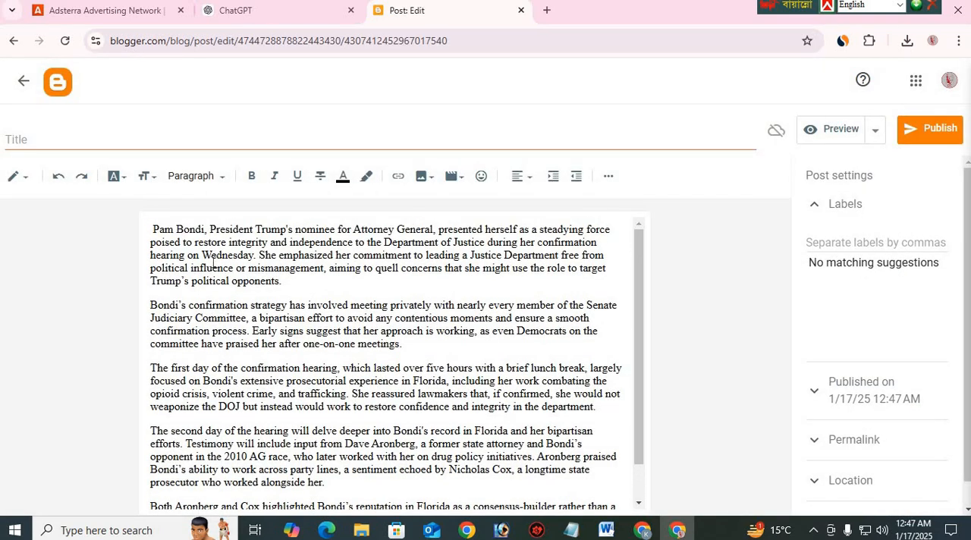
pyautogui.click(690, 533)
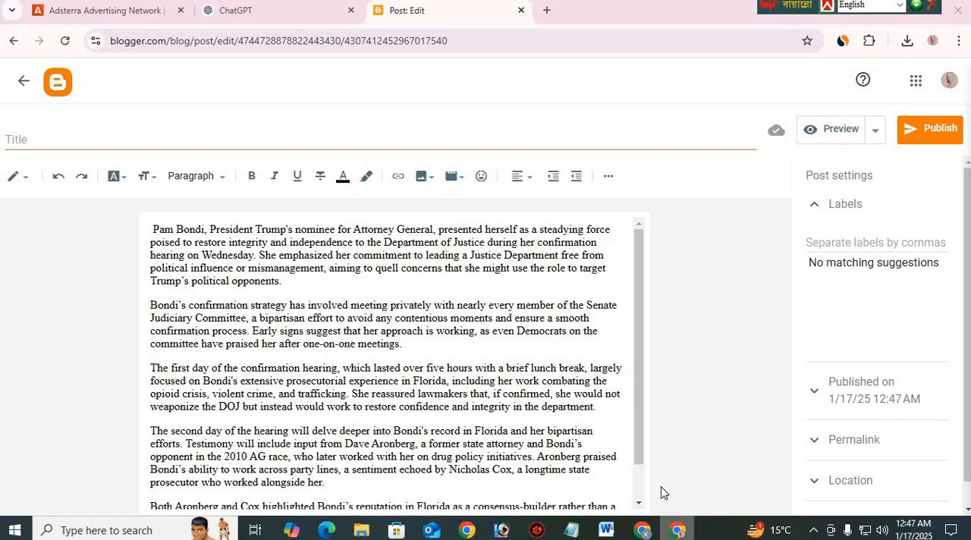
# Return to the ChatGPT conversation and copy the selected rewritten article again
pyautogui.scroll(6, 554, 149)
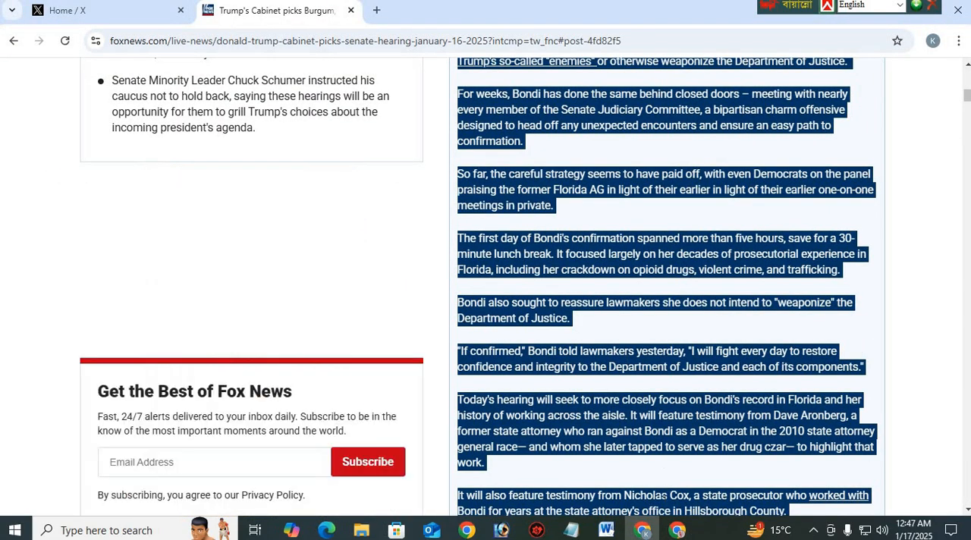
pyautogui.click(677, 530)
pyautogui.click(243, 11)
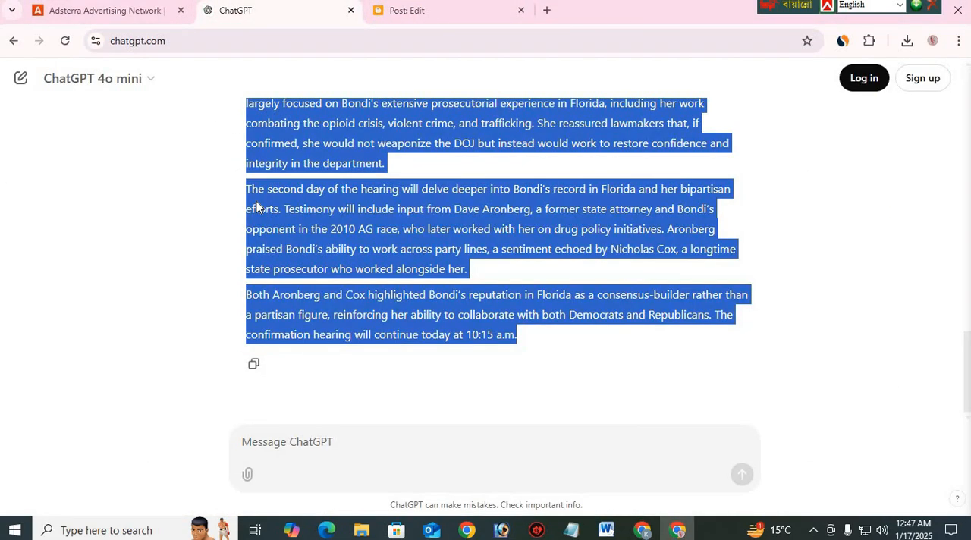
pyautogui.scroll(5, 359, 294)
pyautogui.scroll(-3, 303, 218)
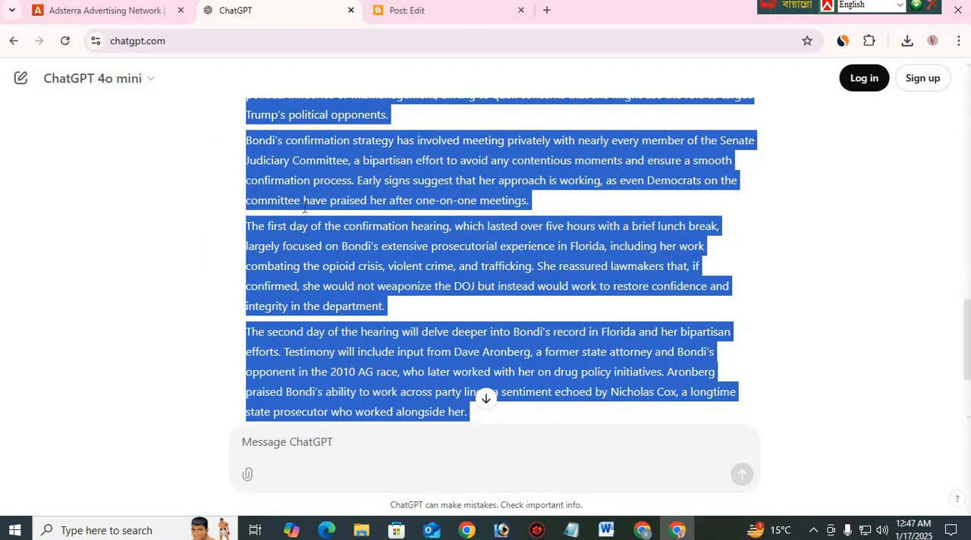
pyautogui.scroll(-2, 332, 263)
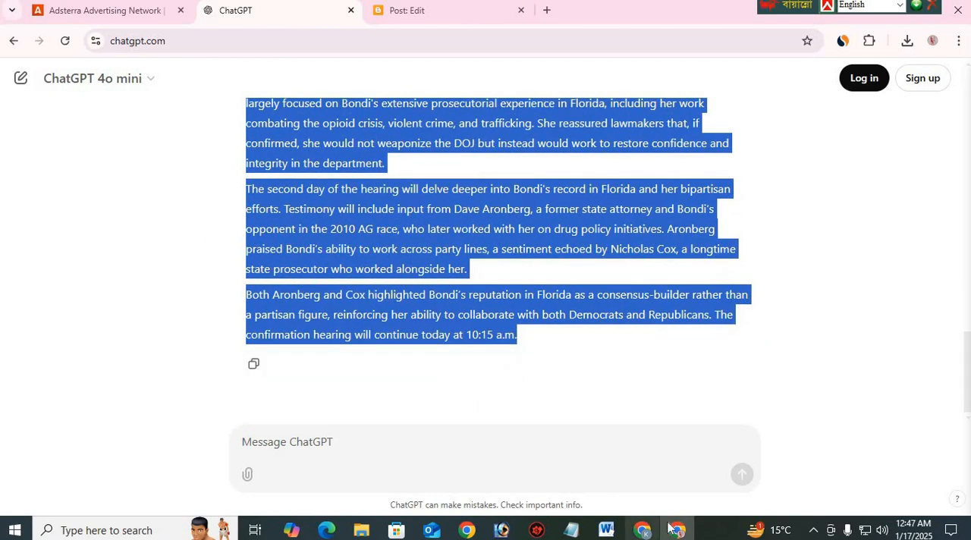
pyautogui.rightClick(410, 224)
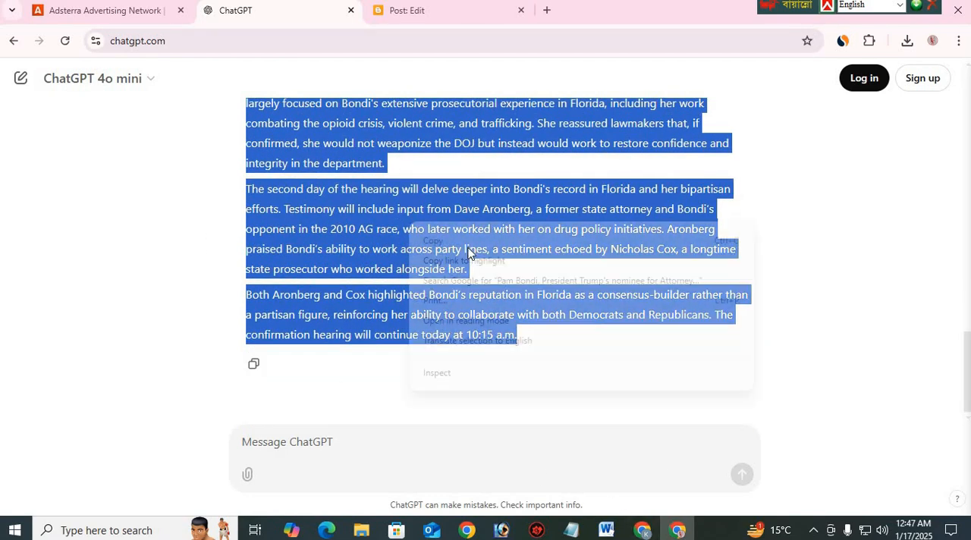
pyautogui.click(440, 241)
# Look over the Fox News page for a suitable headline, checking the main live headline and the pinned Pam Bondi post
pyautogui.hotkey('alt', 'Tab')
pyautogui.scroll(6, 517, 229)
pyautogui.scroll(3, 526, 210)
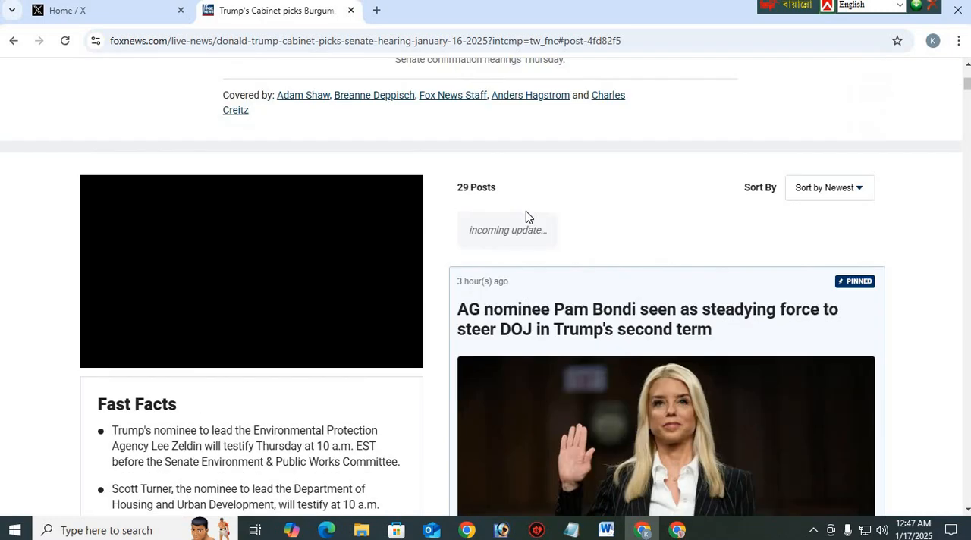
pyautogui.scroll(-3, 489, 201)
pyautogui.scroll(3, 522, 293)
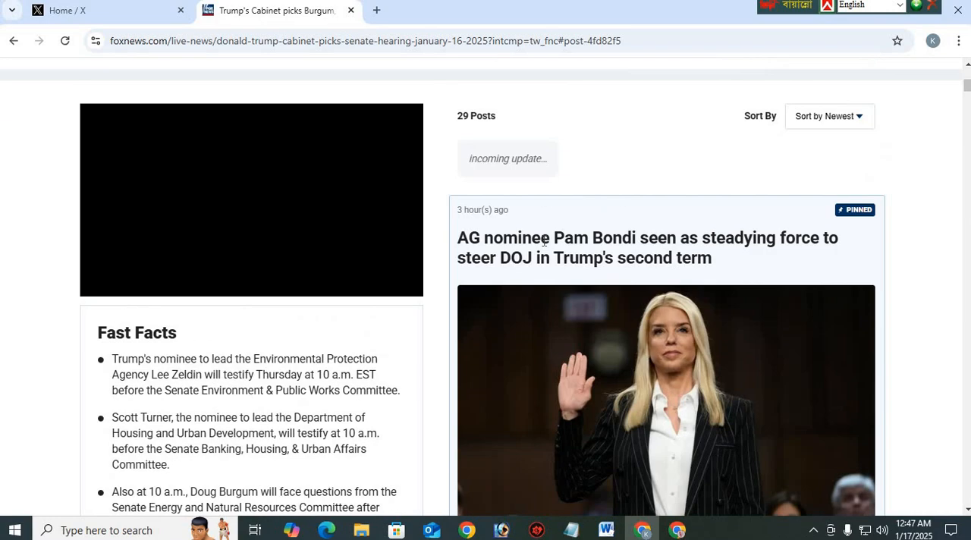
pyautogui.scroll(5, 535, 273)
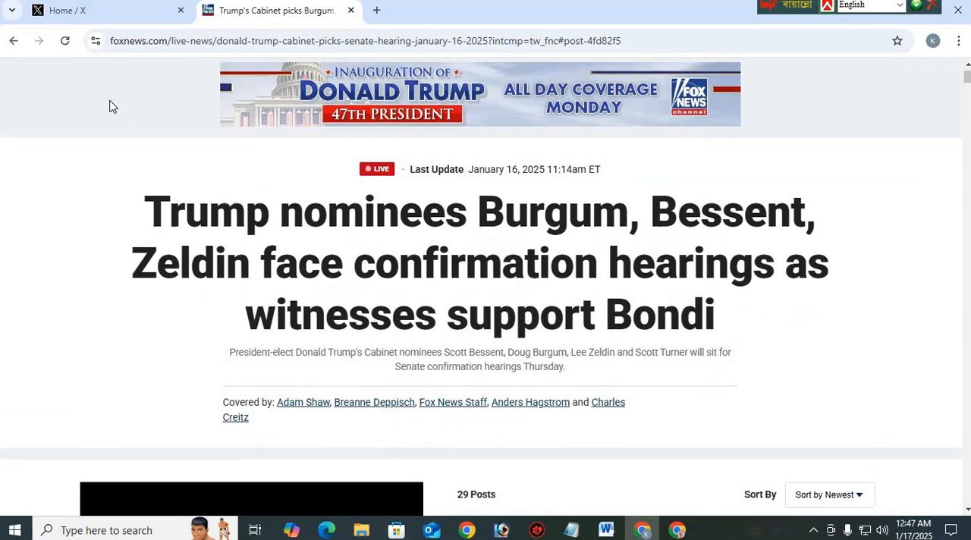
pyautogui.scroll(-5, 574, 363)
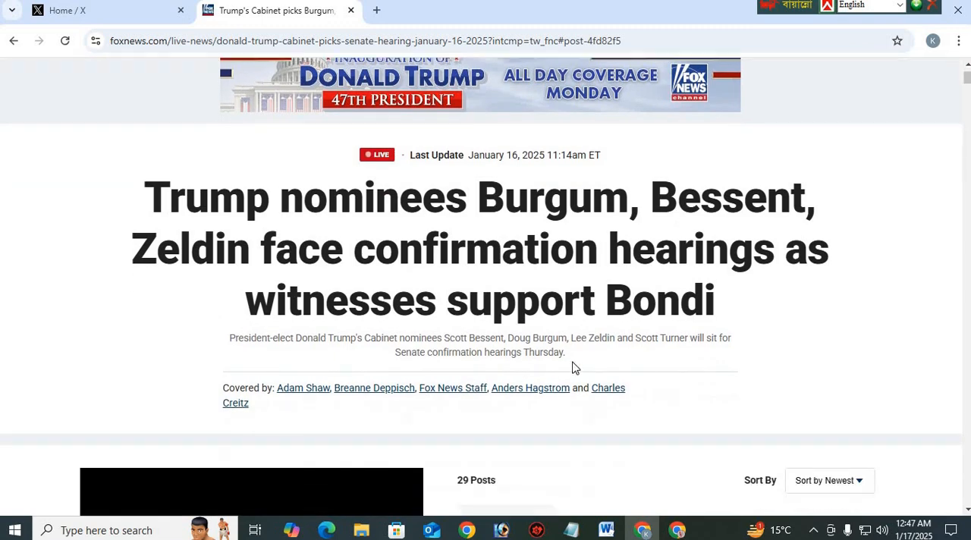
pyautogui.scroll(-1, 583, 326)
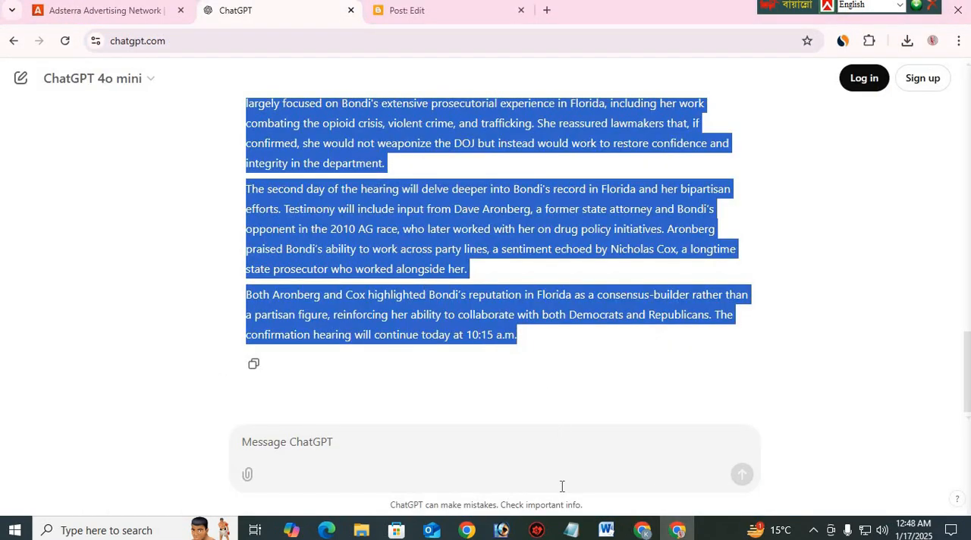
pyautogui.click(573, 529)
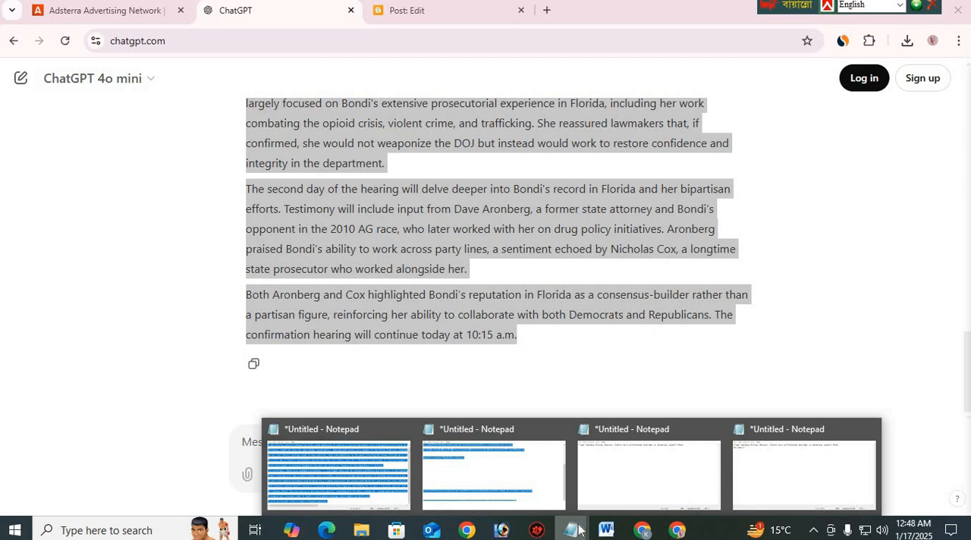
pyautogui.click(641, 529)
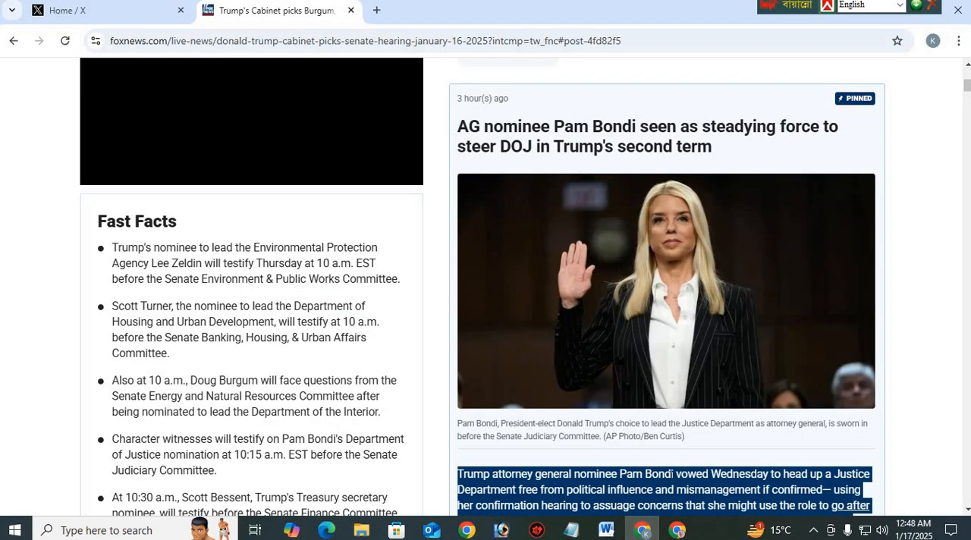
pyautogui.click(677, 530)
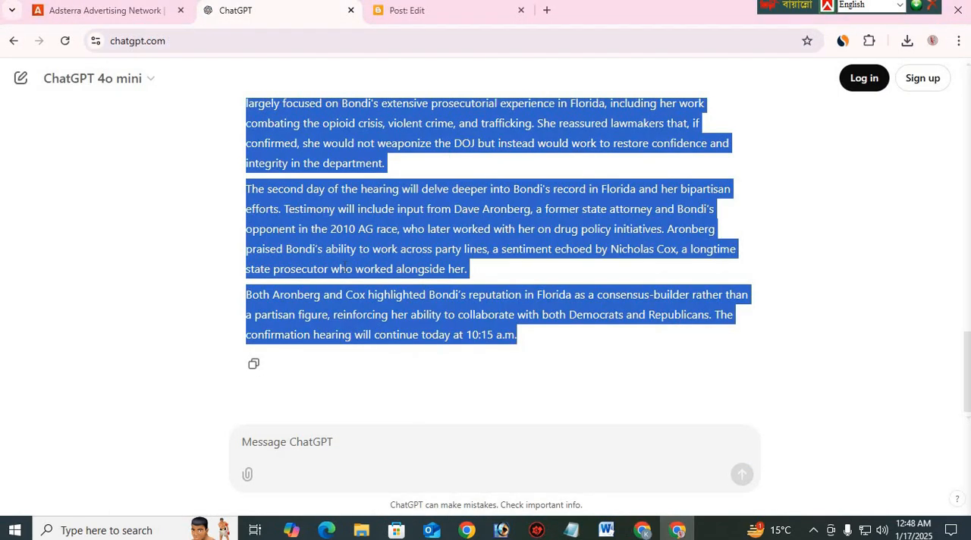
# In the Blogger post, try bold on the entire article body, remove it, and enlarge the text's font size
pyautogui.click(414, 11)
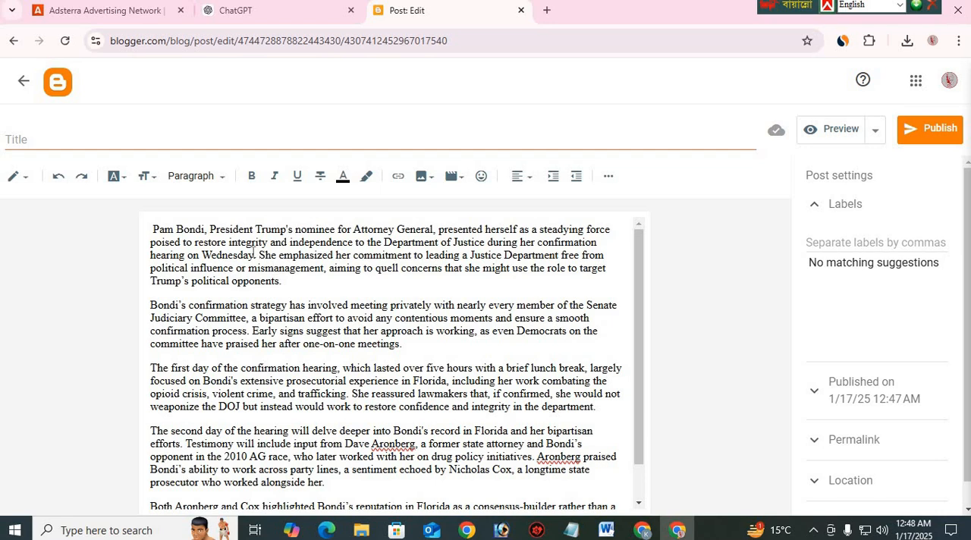
pyautogui.hotkey('ctrl', 'a')
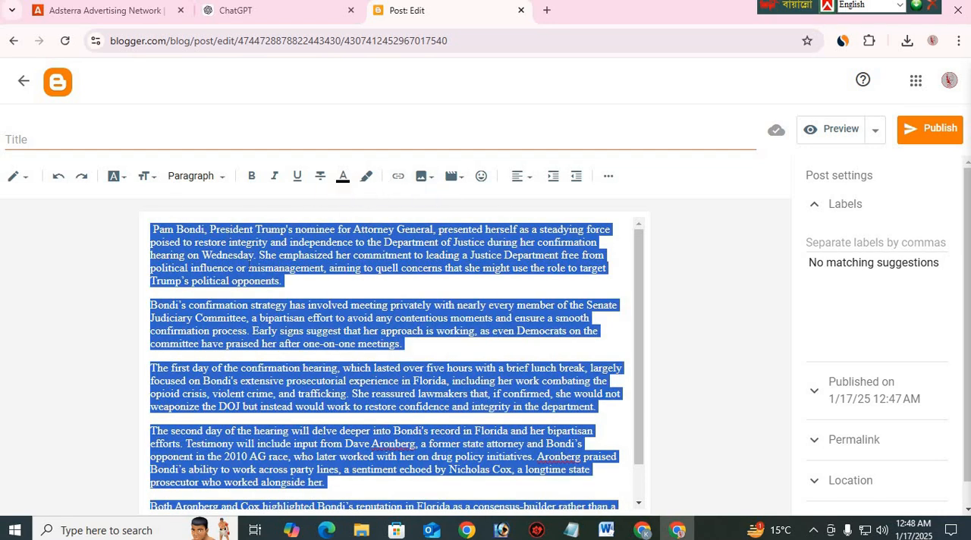
pyautogui.click(253, 179)
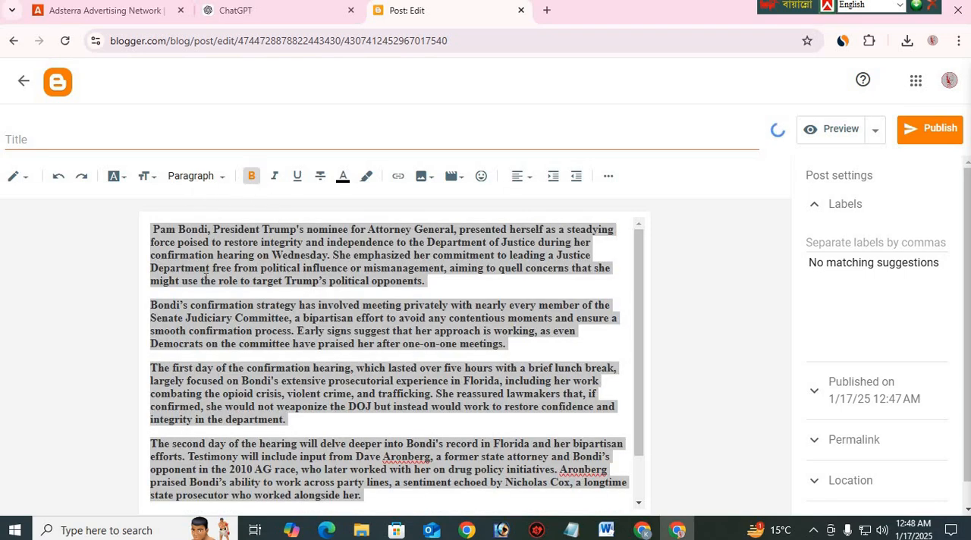
pyautogui.click(251, 176)
pyautogui.click(144, 176)
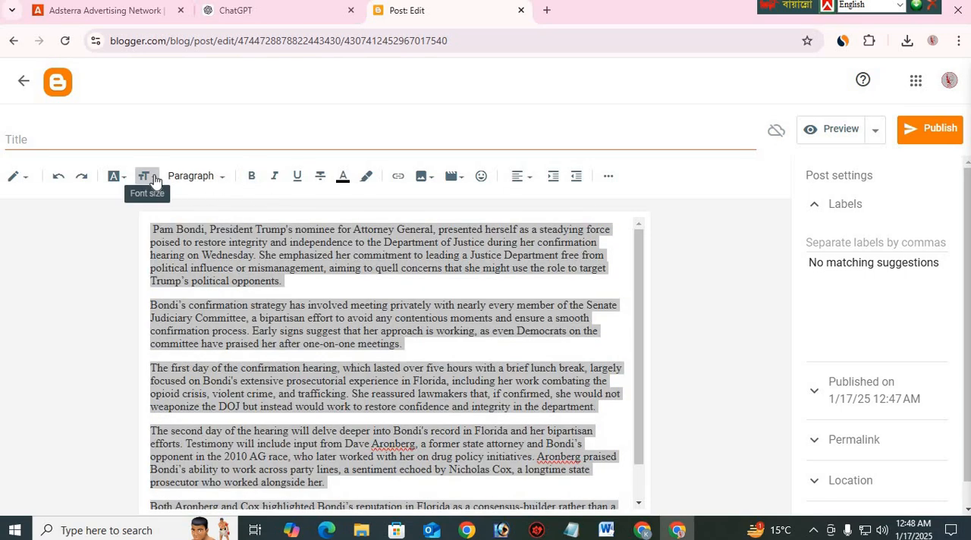
pyautogui.click(182, 296)
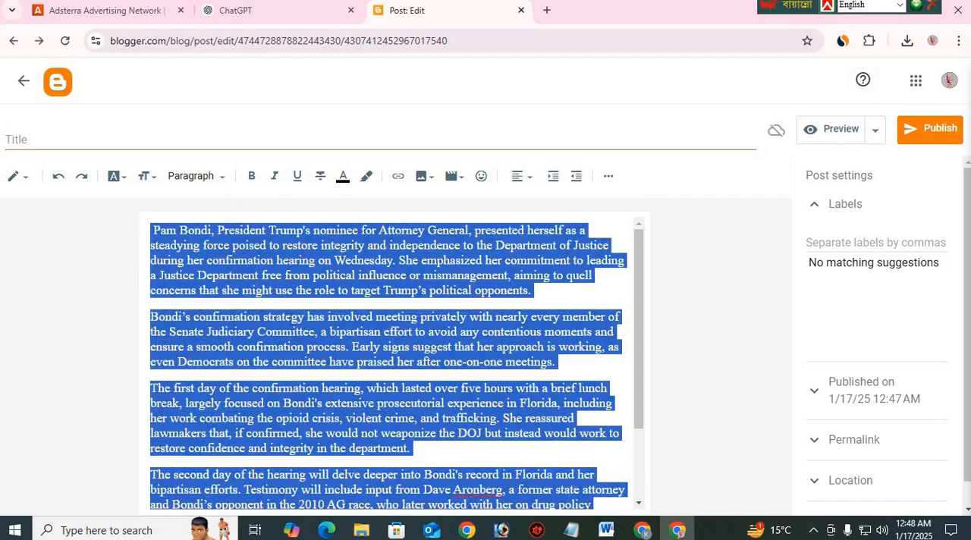
pyautogui.click(284, 246)
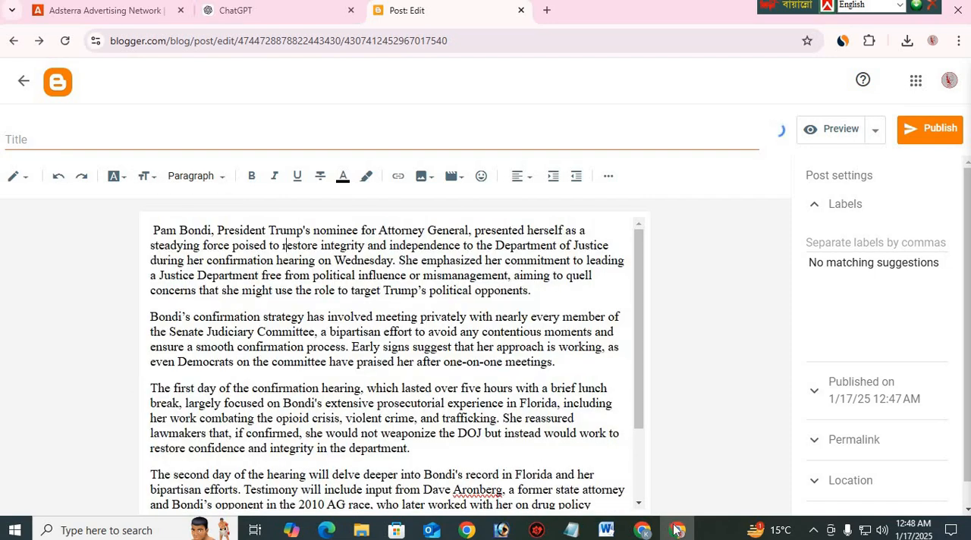
# Copy the pinned Fox News post's headline, "AG nominee Pam Bondi seen as steadying force to steer DOJ in Trump's second term"
pyautogui.moveTo(677, 534)
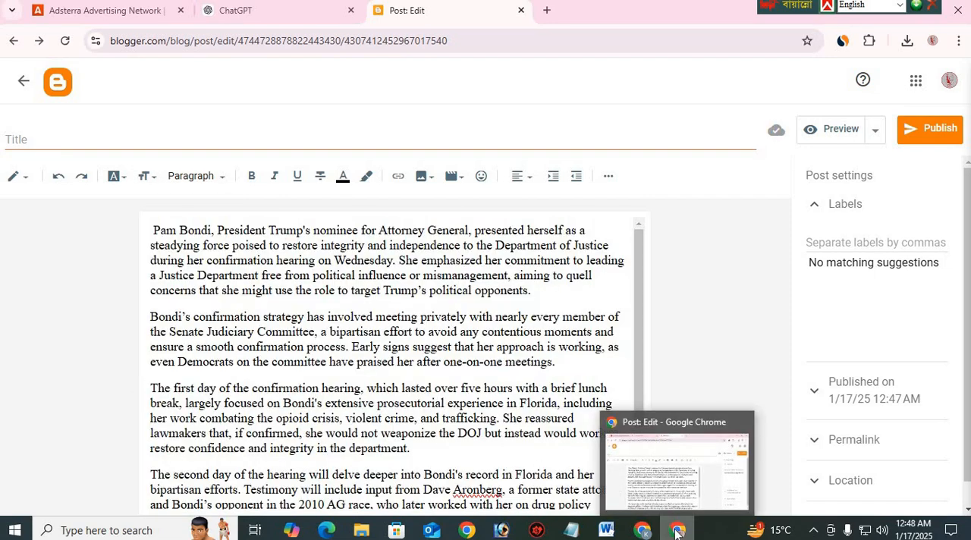
pyautogui.click(642, 530)
pyautogui.scroll(5, 493, 303)
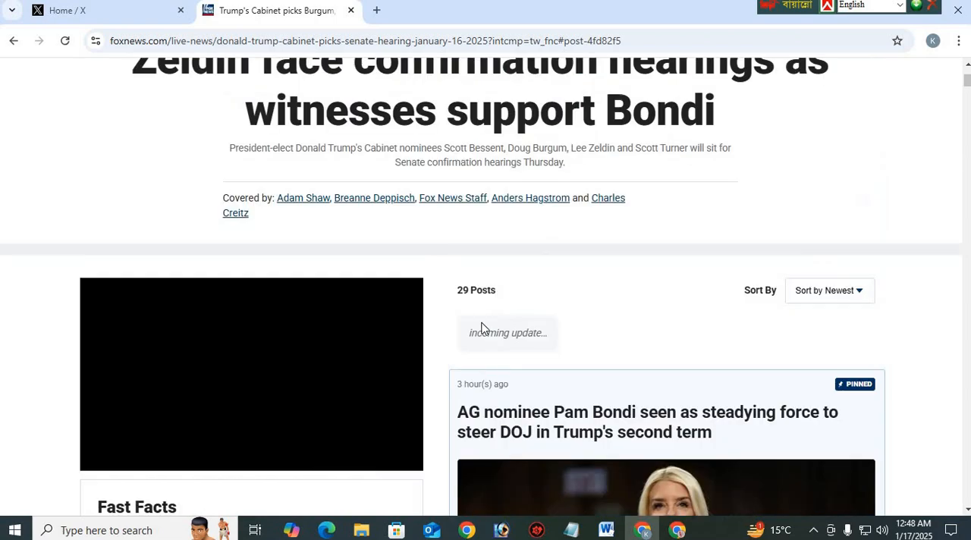
pyautogui.scroll(-4, 467, 203)
pyautogui.moveTo(460, 195); pyautogui.dragTo(722, 222)
pyautogui.hotkey('ctrl', 'c')
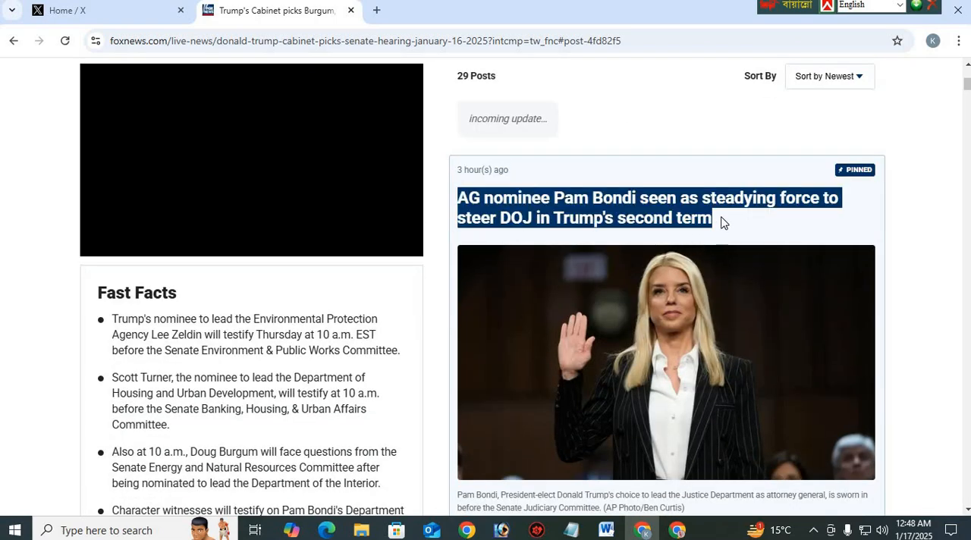
# Switch to the Notepad window filled with selected text and replace its contents with the copied headline
pyautogui.click(151, 529)
pyautogui.click(569, 531)
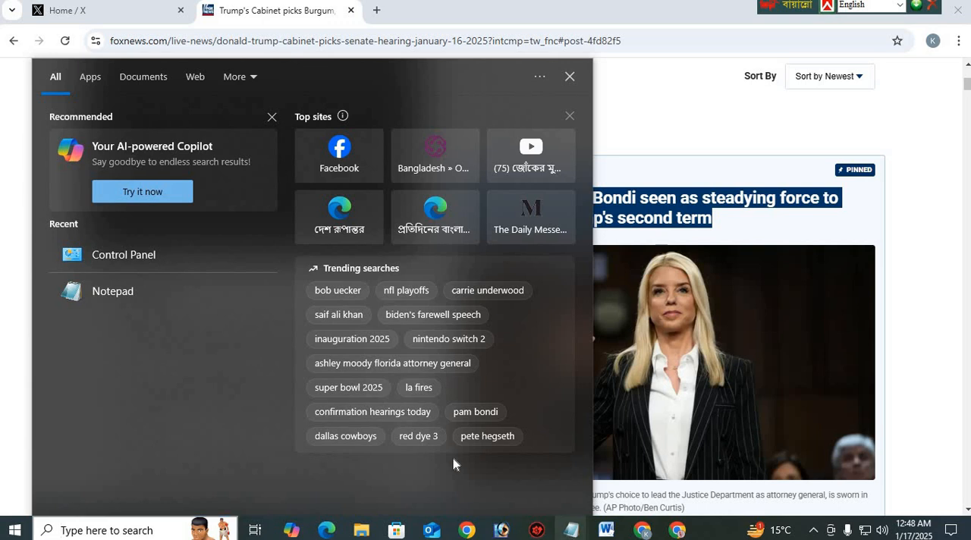
pyautogui.click(807, 457)
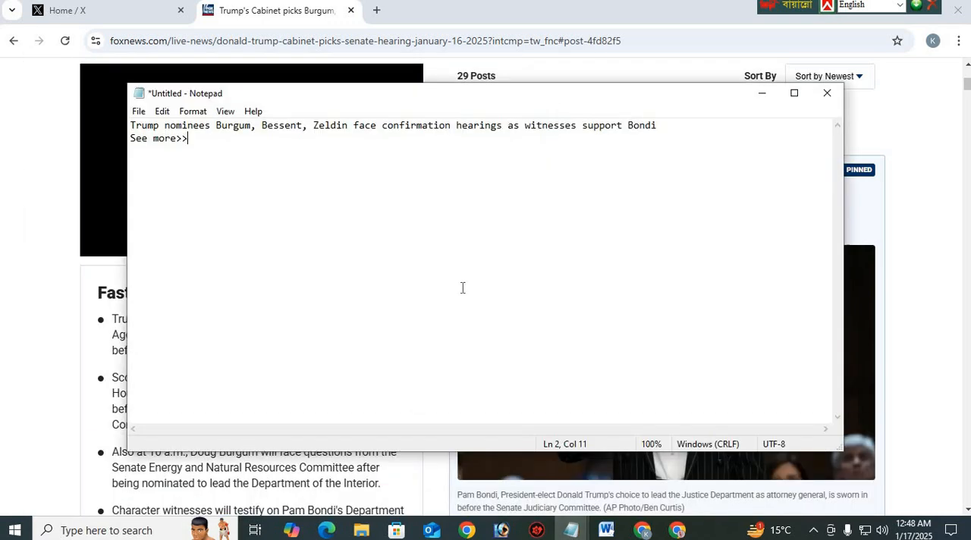
pyautogui.click(570, 529)
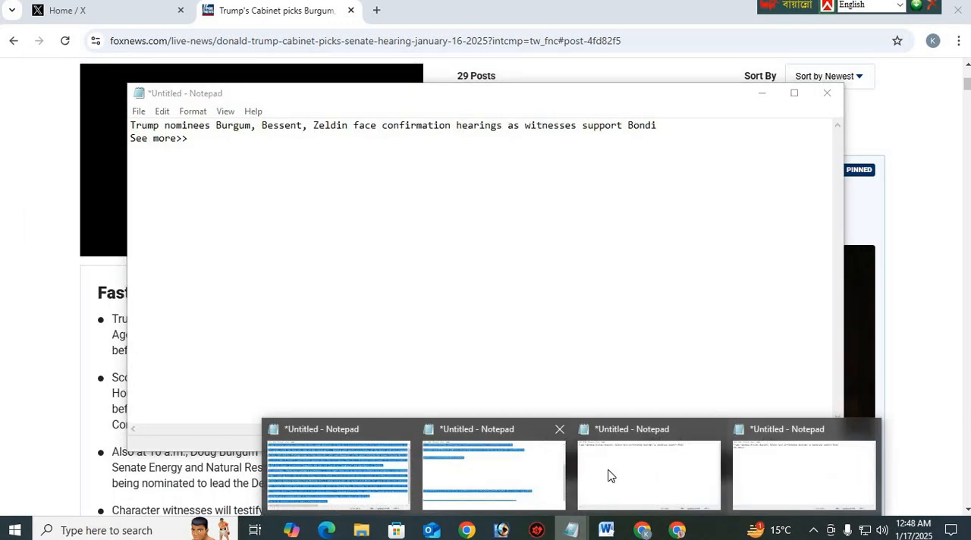
pyautogui.click(611, 474)
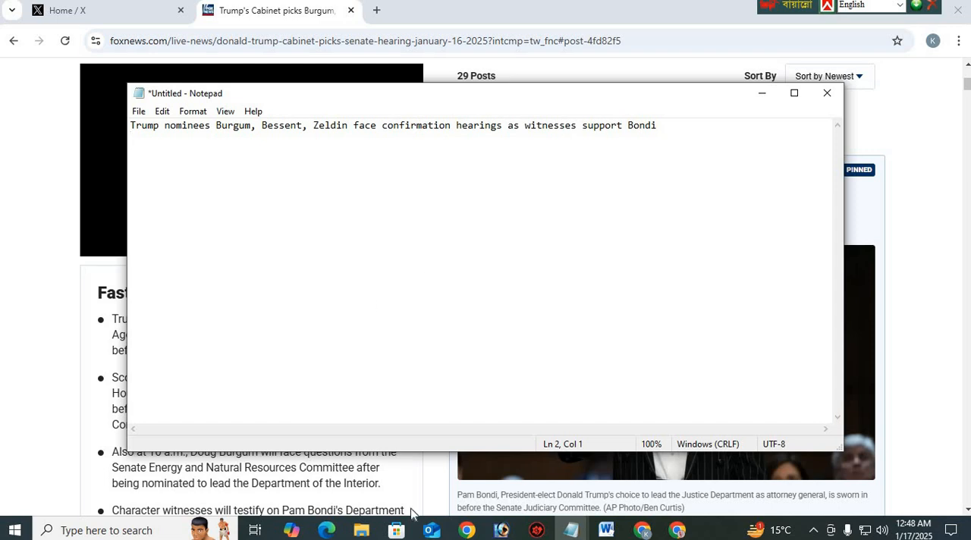
pyautogui.click(570, 529)
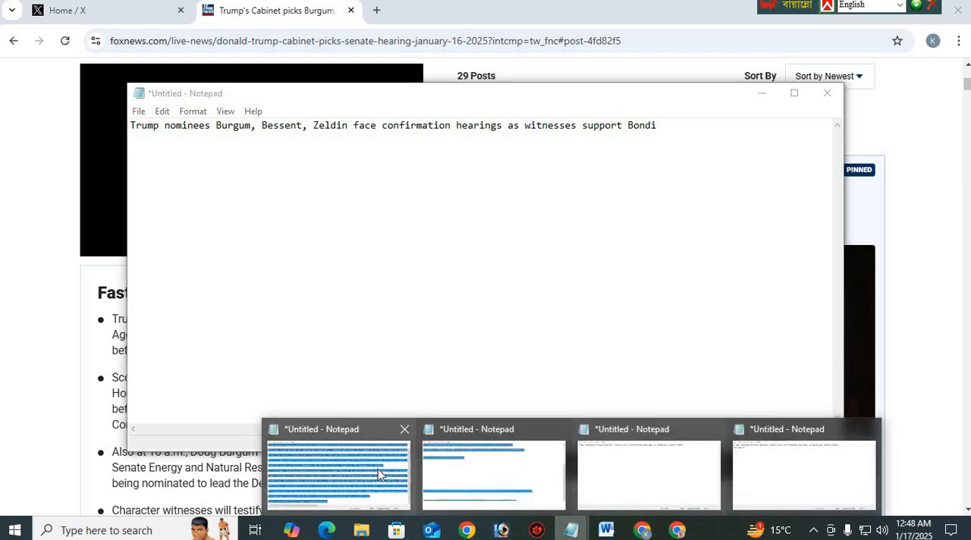
pyautogui.click(379, 474)
pyautogui.press('BackSpace')
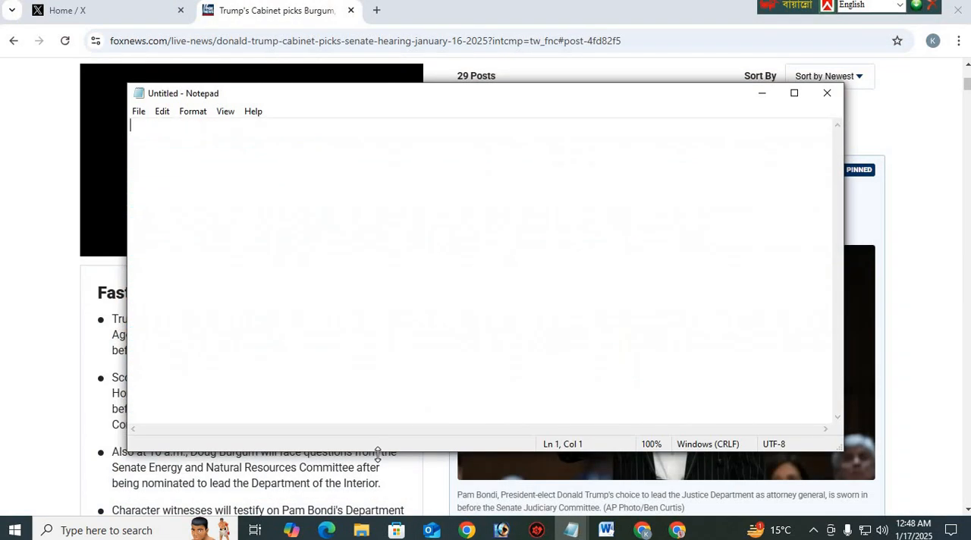
pyautogui.hotkey('ctrl', 'v')
# Cut the plain headline from Notepad and paste it as the title of the Blogger post
pyautogui.hotkey('shift', 'Home')
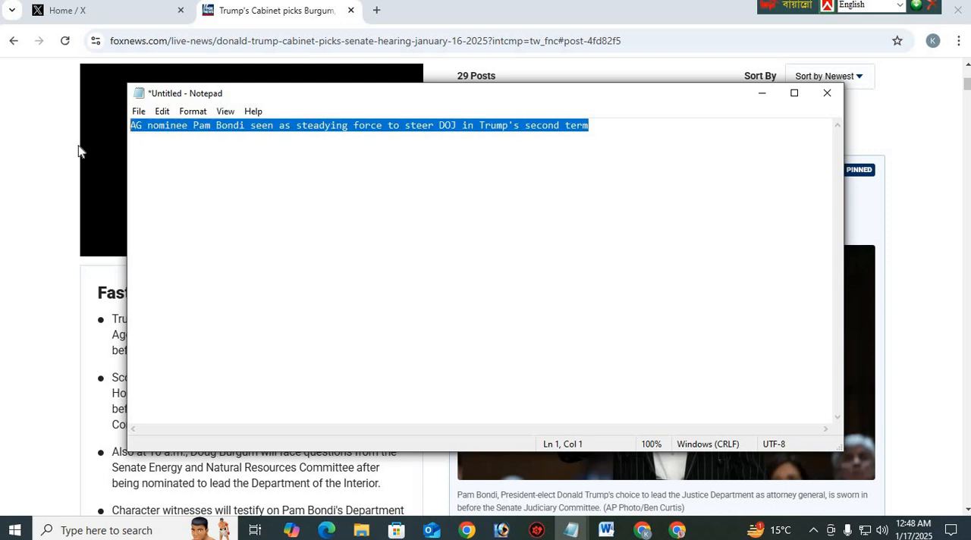
pyautogui.hotkey('ctrl', 'x')
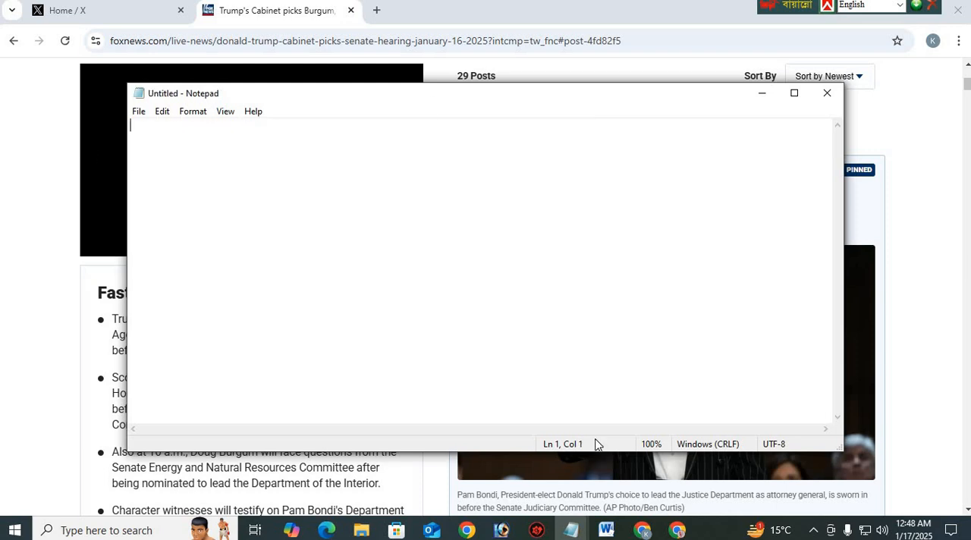
pyautogui.click(677, 530)
pyautogui.click(101, 143)
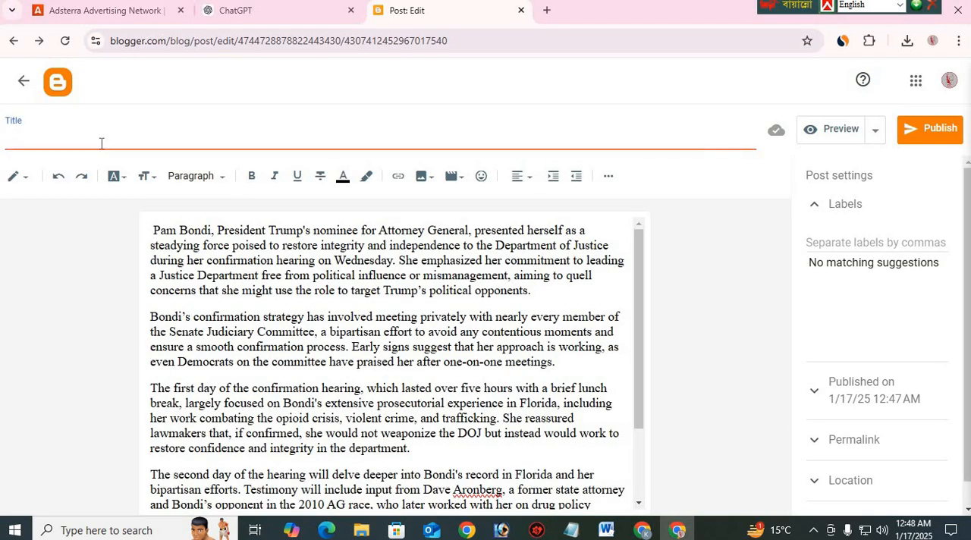
pyautogui.hotkey('ctrl', 'v')
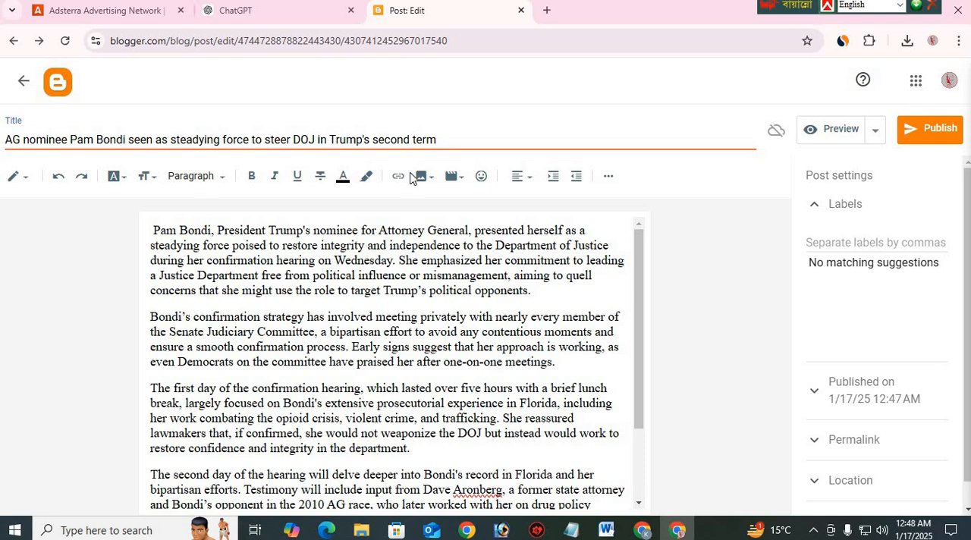
# Insert an empty line above the first paragraph of the post body
pyautogui.moveTo(449, 139); pyautogui.dragTo(6, 140)
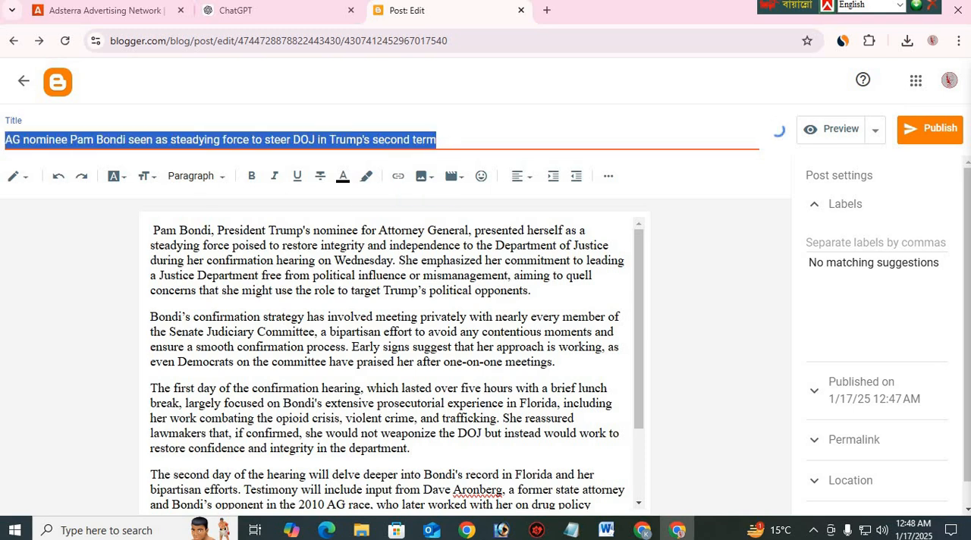
pyautogui.click(153, 230)
pyautogui.press('Return')
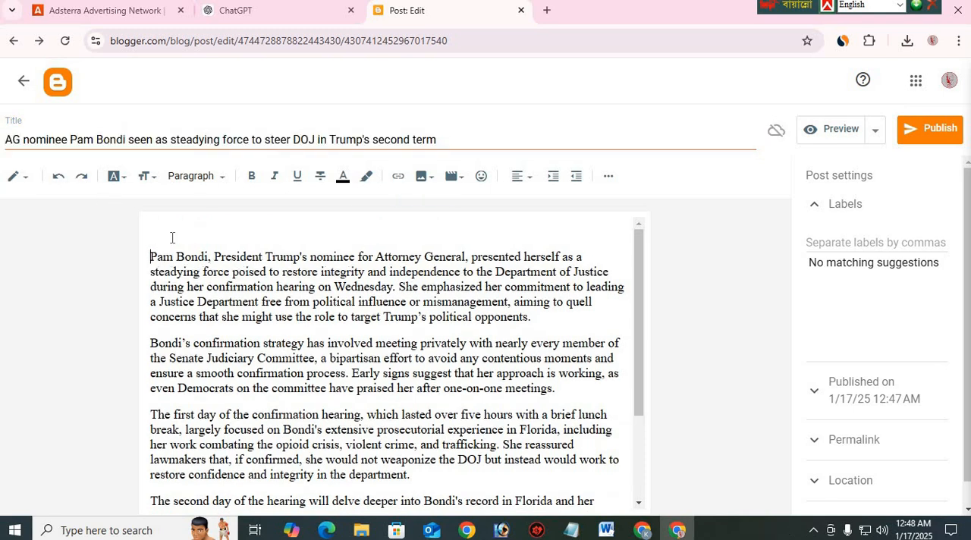
pyautogui.click(671, 527)
pyautogui.click(671, 527)
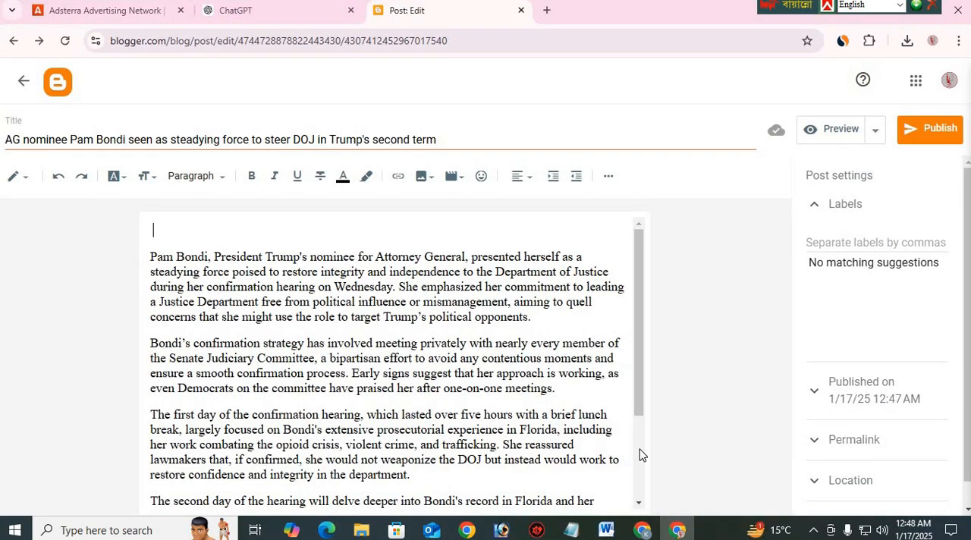
# Switch to the Fox News page and copy the photo from the pinned post about Pam Bondi
pyautogui.click(641, 529)
pyautogui.rightClick(622, 370)
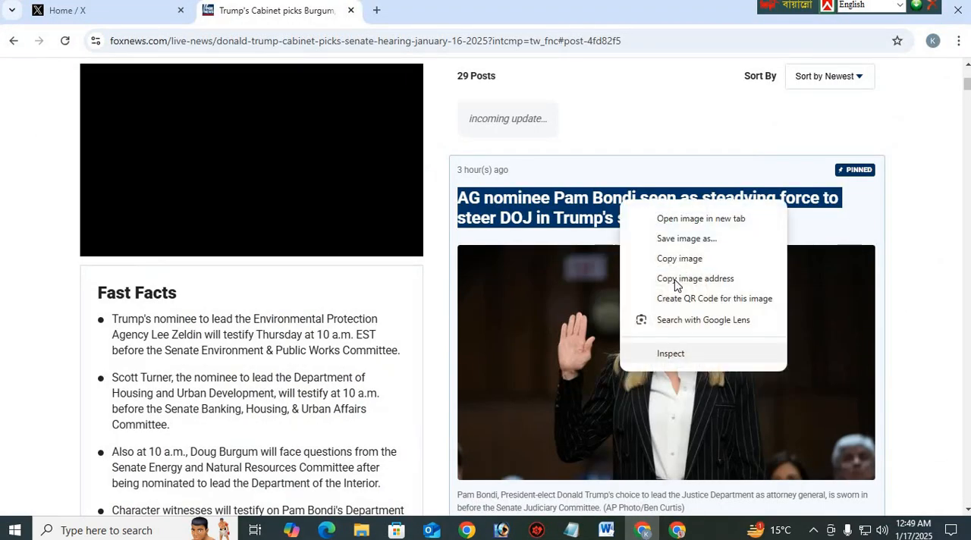
pyautogui.click(679, 258)
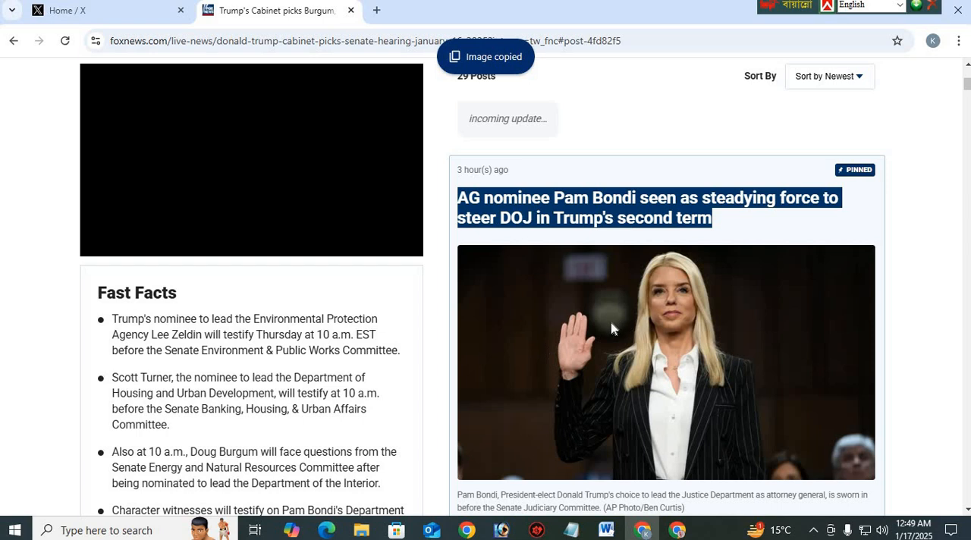
pyautogui.rightClick(615, 381)
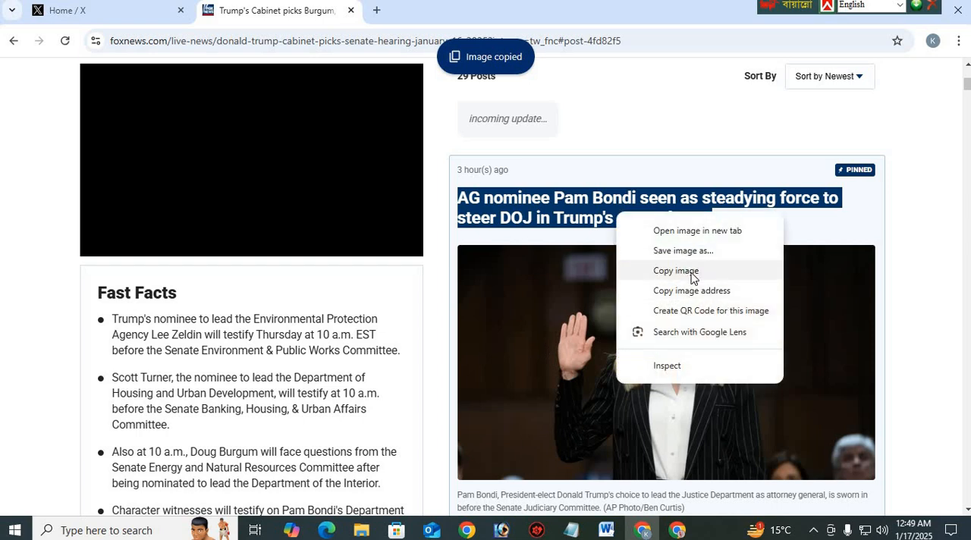
pyautogui.click(702, 273)
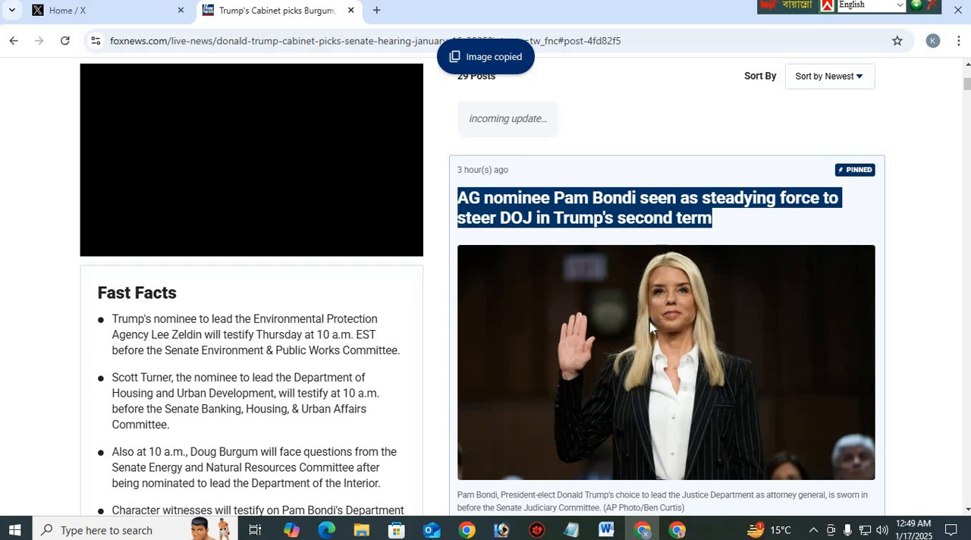
pyautogui.rightClick(624, 319)
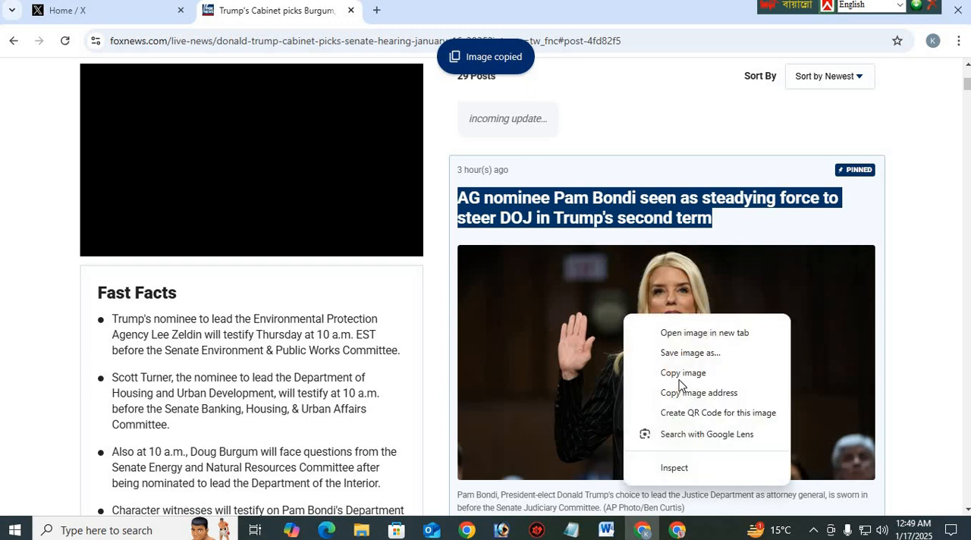
pyautogui.click(686, 353)
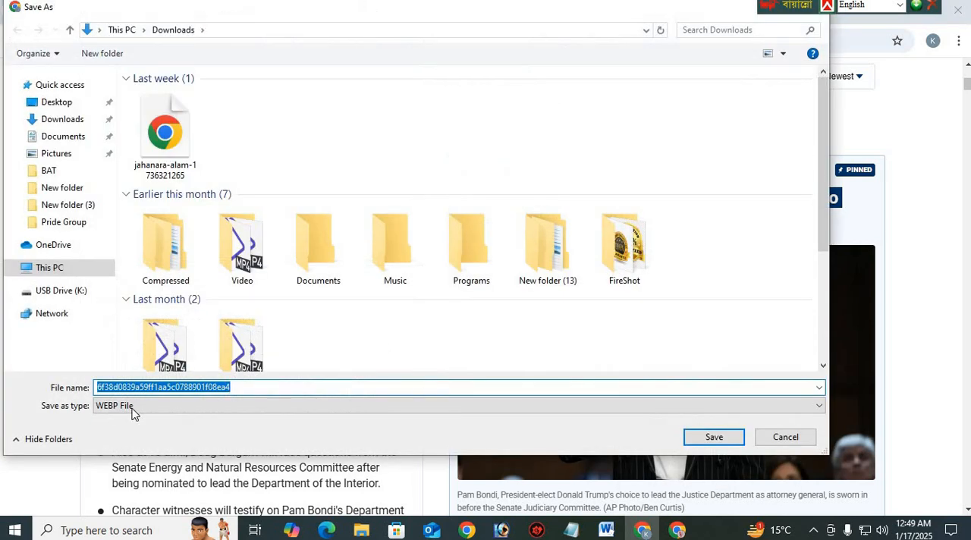
pyautogui.click(781, 437)
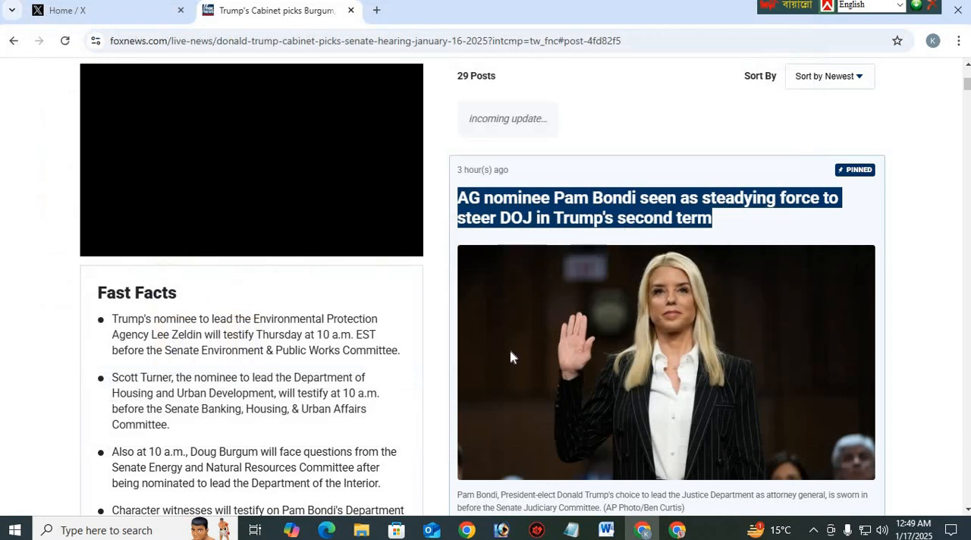
# Copy the pinned post's photo again and paste it into a new Photoshop document, maximizing the document window
pyautogui.rightClick(511, 353)
pyautogui.click(569, 238)
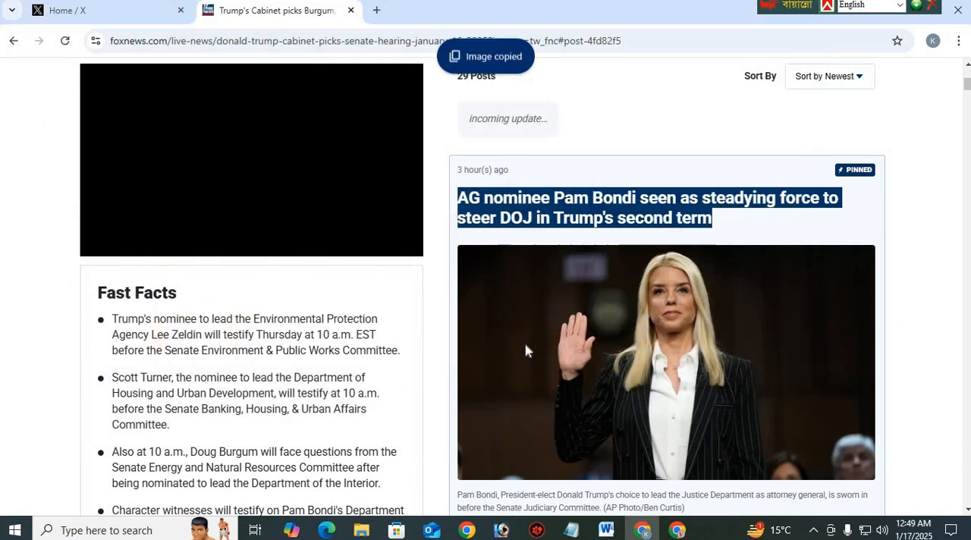
pyautogui.click(502, 530)
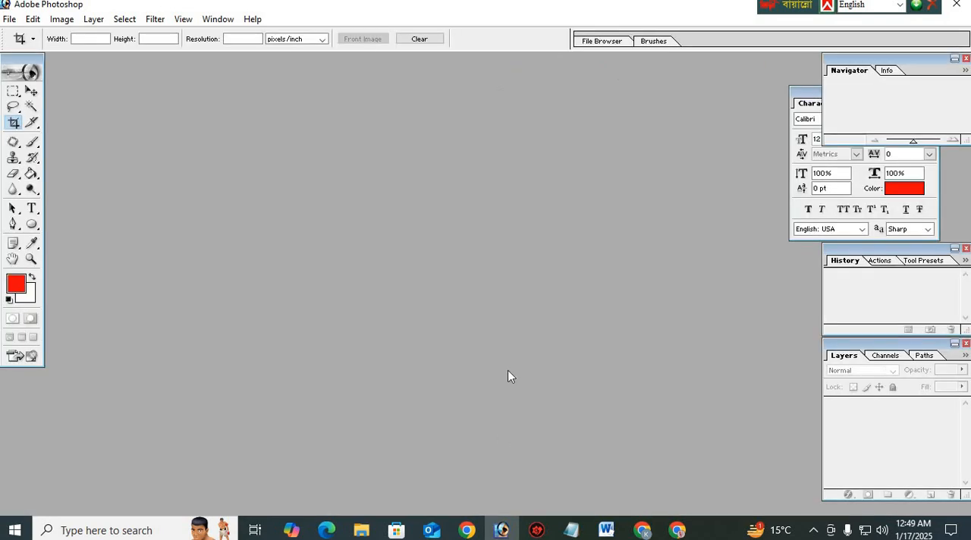
pyautogui.hotkey('ctrl', 'n')
pyautogui.press('Return')
pyautogui.hotkey('ctrl', 'v')
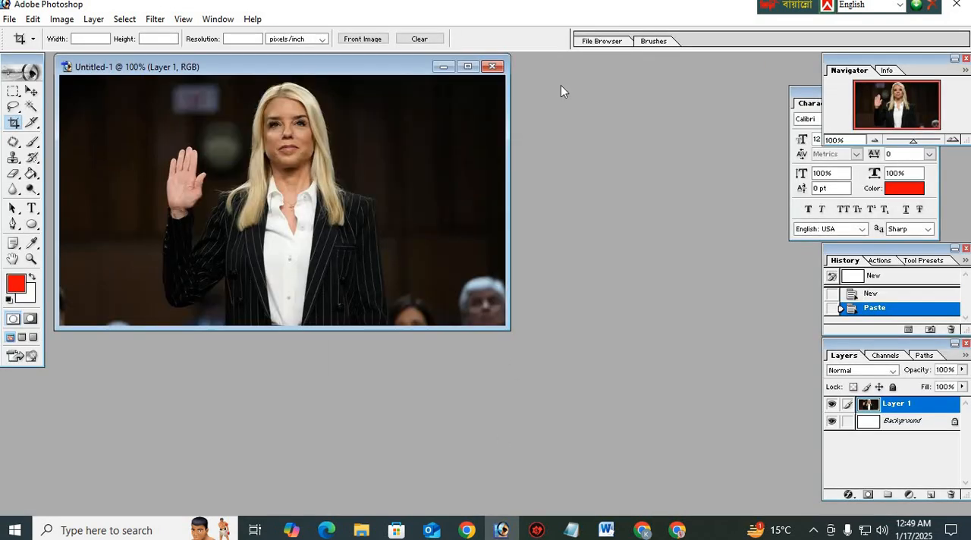
pyautogui.click(467, 67)
pyautogui.scroll(2, 341, 322)
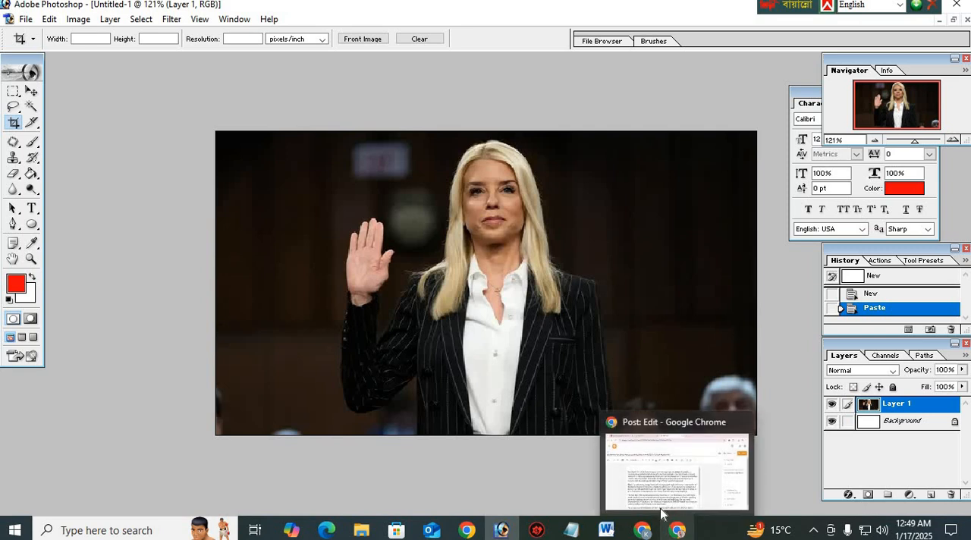
# Crop the pasted photo at both sides around the standing woman and merge the visible layers
pyautogui.moveTo(308, 274)
pyautogui.mouseDown()
pyautogui.moveTo(331, 438)
pyautogui.moveTo(751, 448)
pyautogui.moveTo(680, 457)
pyautogui.mouseUp()
pyautogui.doubleClick(545, 334)
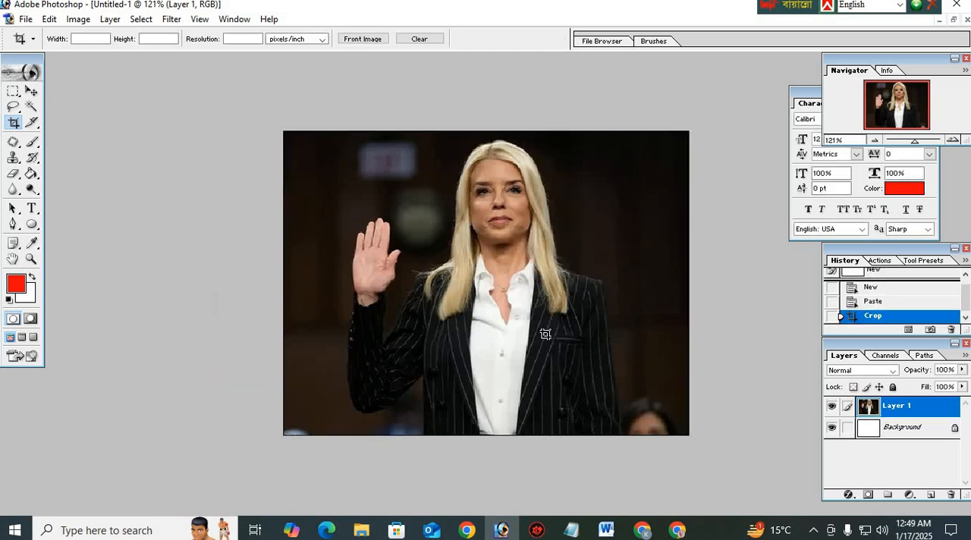
pyautogui.hotkey('ctrl', '0')
pyautogui.hotkey('ctrl', 'shift', 'e')
# Save the image to Downloads as a quality 11 JPEG named "Pam Bondi", copying the name from the Blogger post, and close it
pyautogui.hotkey('ctrl', 's')
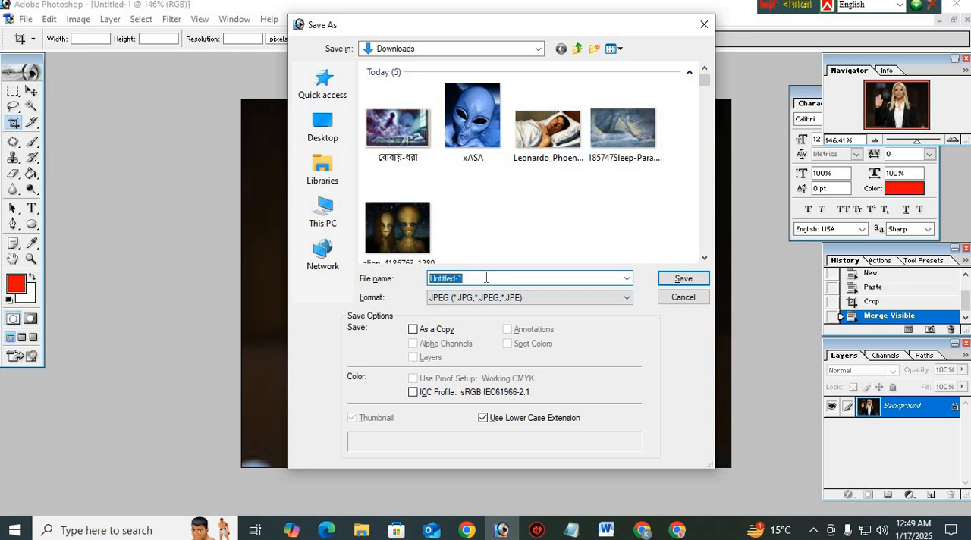
pyautogui.click(677, 530)
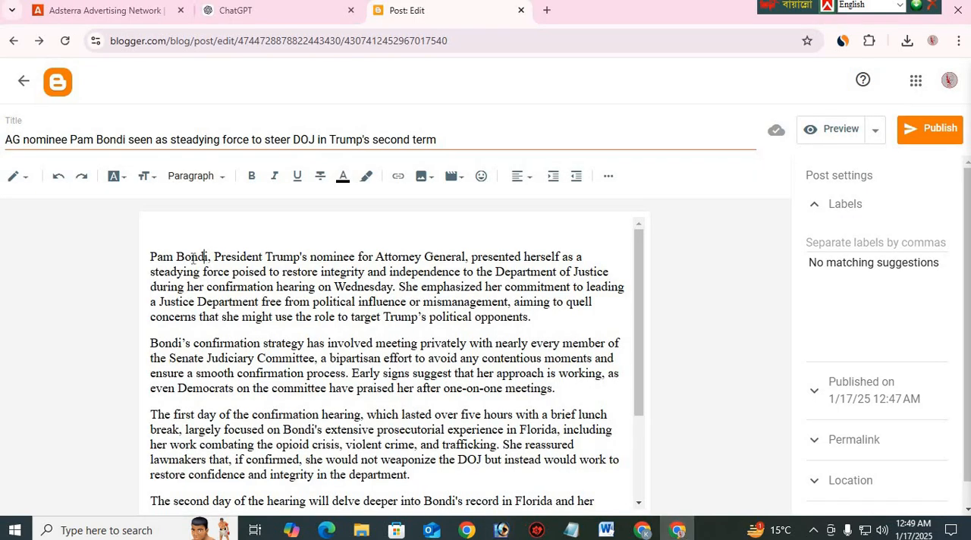
pyautogui.moveTo(205, 258); pyautogui.dragTo(127, 260)
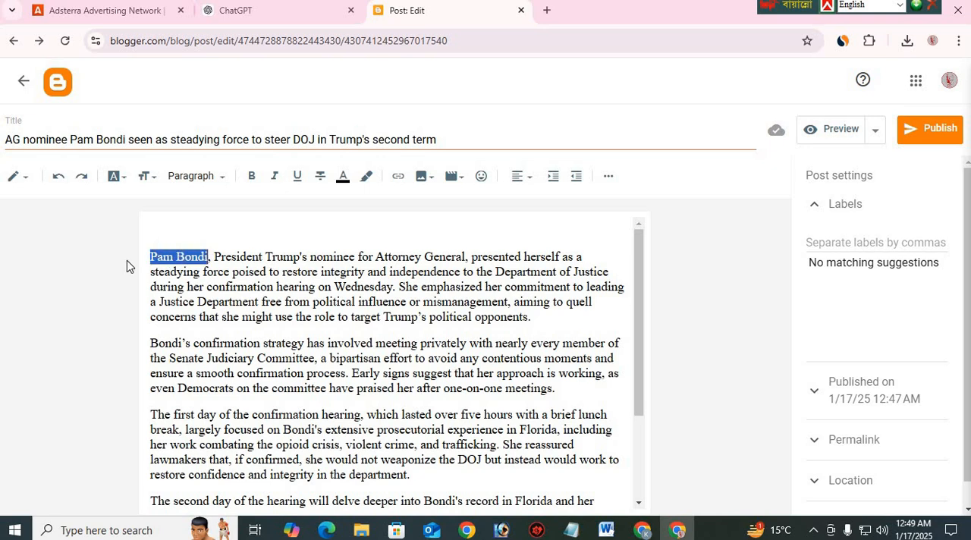
pyautogui.click(501, 529)
pyautogui.doubleClick(493, 281)
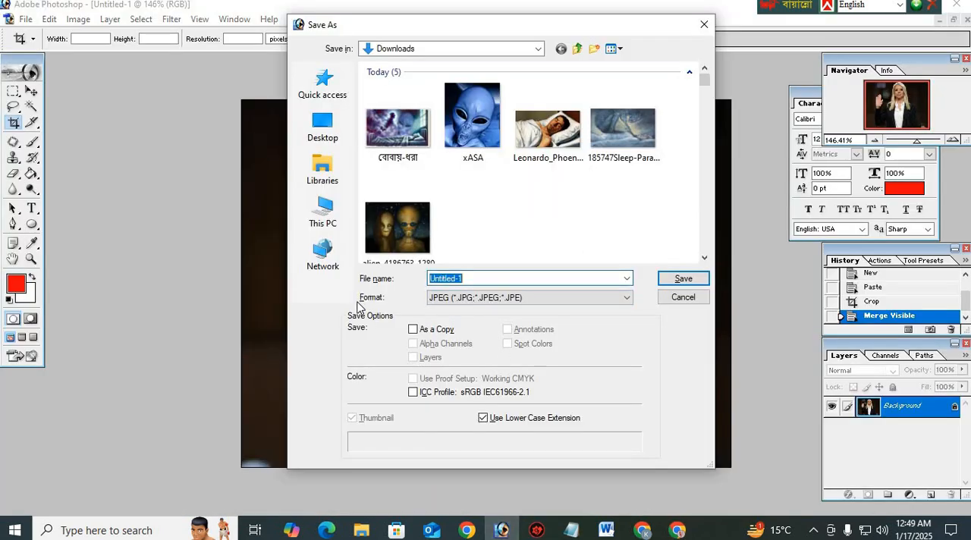
pyautogui.hotkey('ctrl', 'v')
pyautogui.click(674, 281)
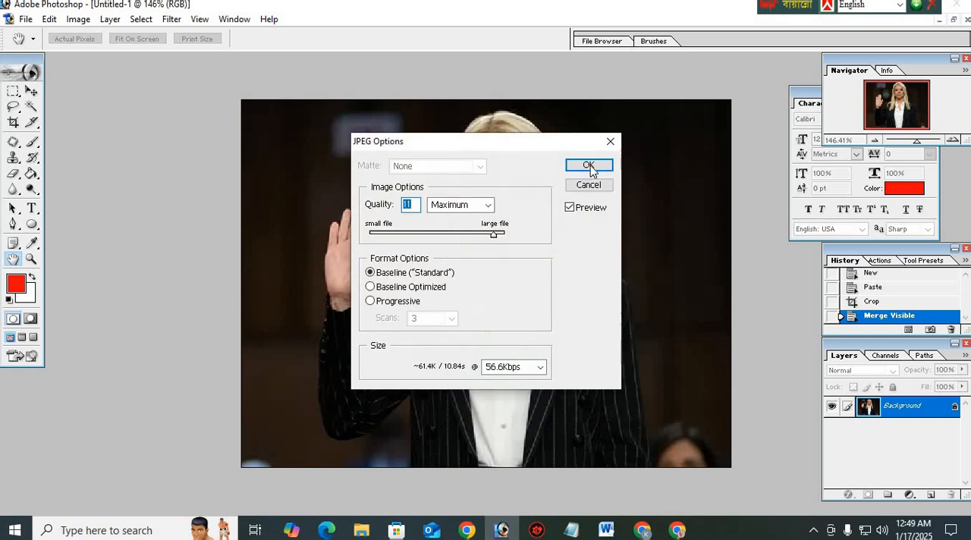
pyautogui.click(589, 164)
pyautogui.hotkey('ctrl', 'w')
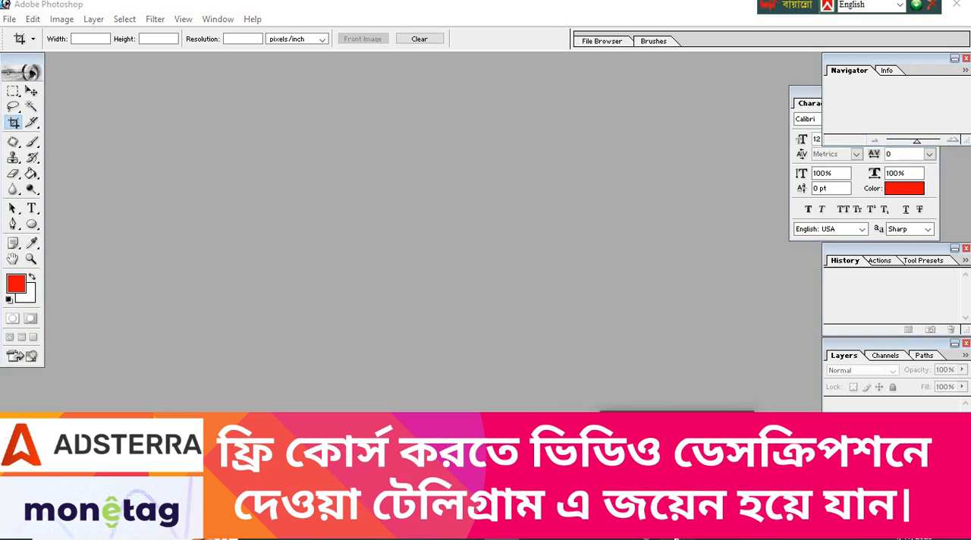
# Switch to the Blogger post and upload the "Pam Bondi" image from the computer into the empty line above the first paragraph
pyautogui.click(676, 537)
pyautogui.click(263, 226)
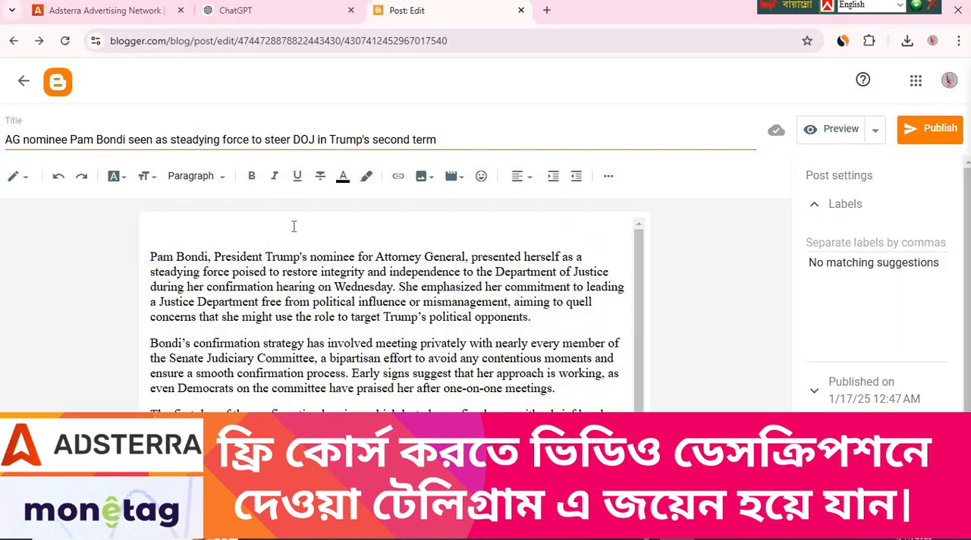
pyautogui.click(423, 178)
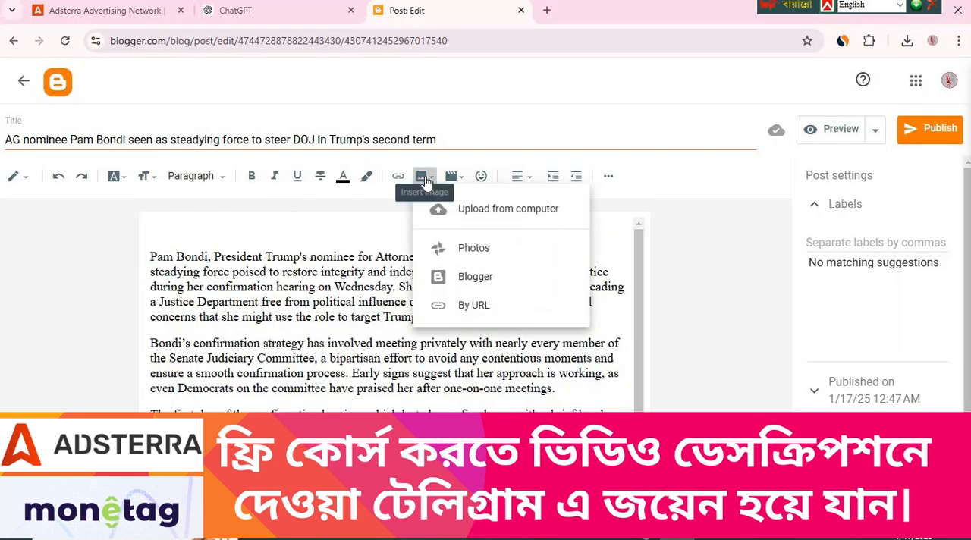
pyautogui.click(490, 217)
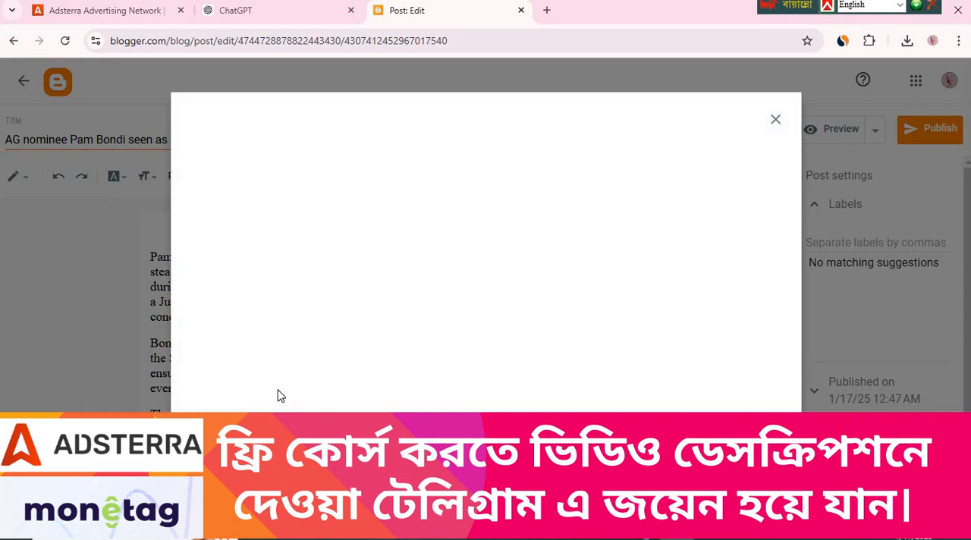
pyautogui.click(501, 359)
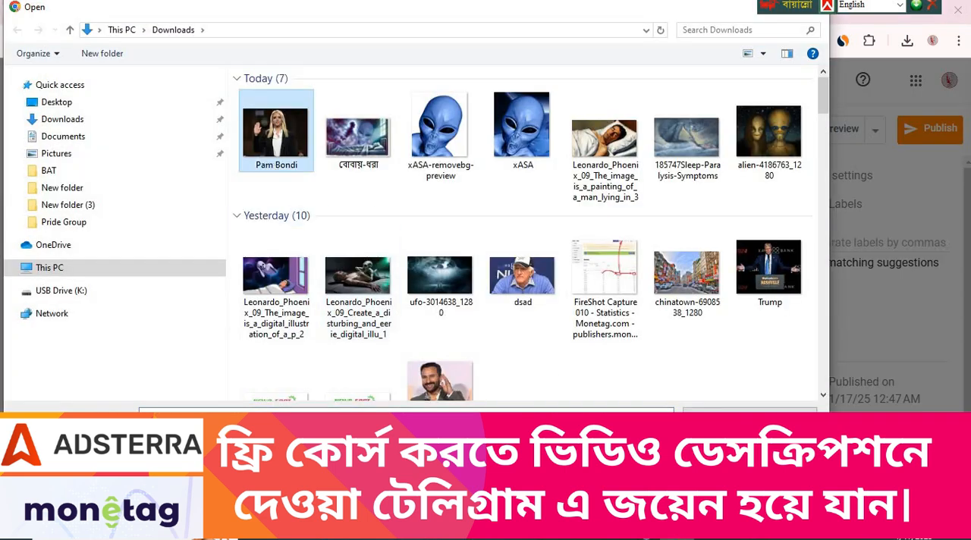
pyautogui.doubleClick(276, 133)
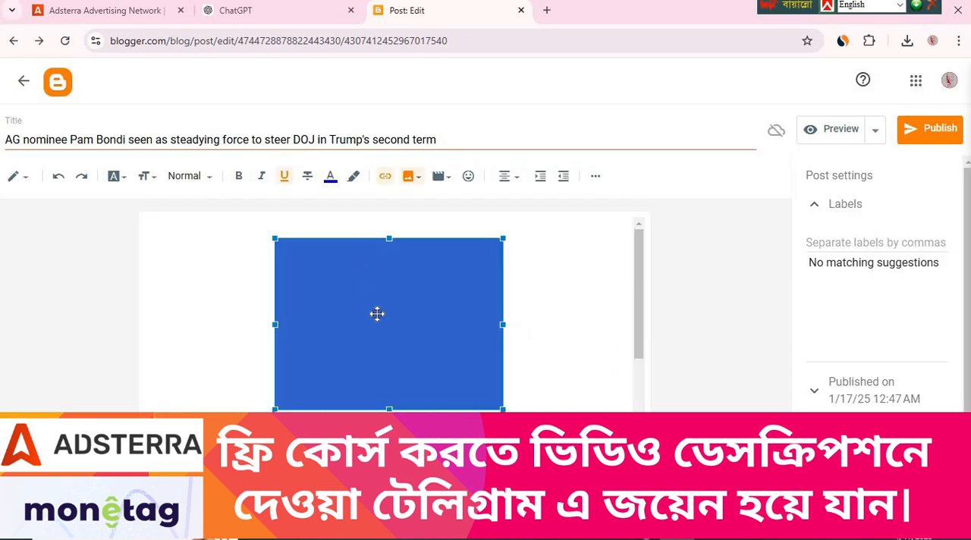
# Set the inserted image's size to Large and publish the post to the blog
pyautogui.click(376, 432)
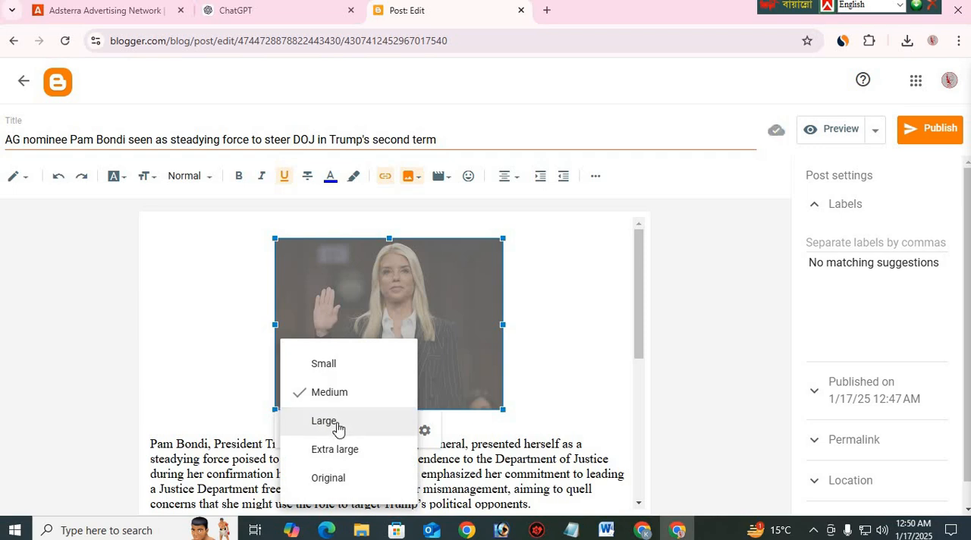
pyautogui.click(338, 428)
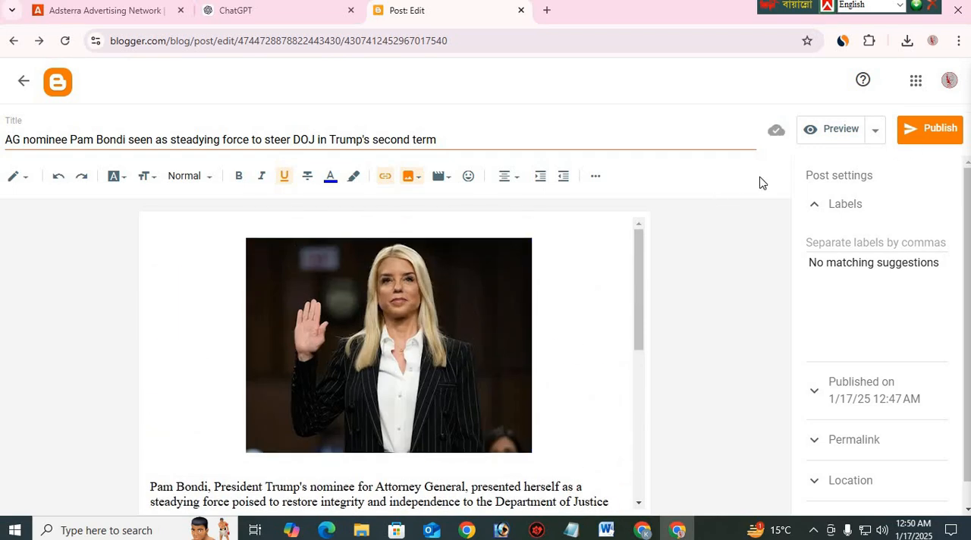
pyautogui.click(931, 131)
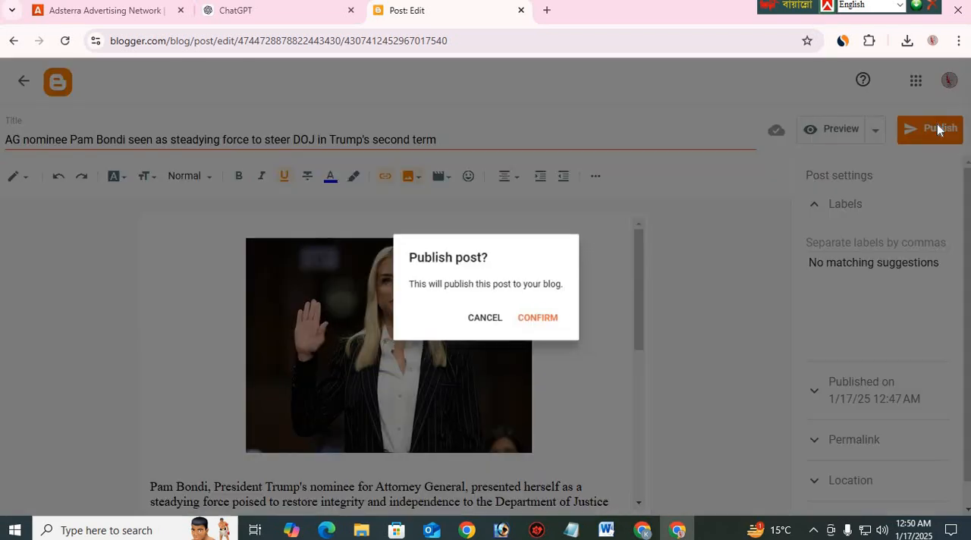
pyautogui.click(528, 321)
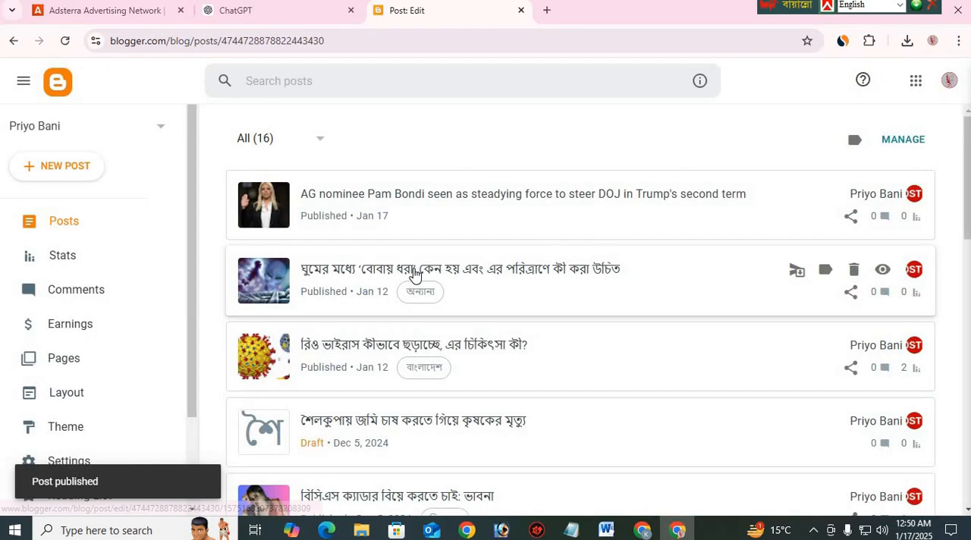
# Reopen the published Pam Bondi post for editing and review its title, image and body paragraphs
pyautogui.click(473, 206)
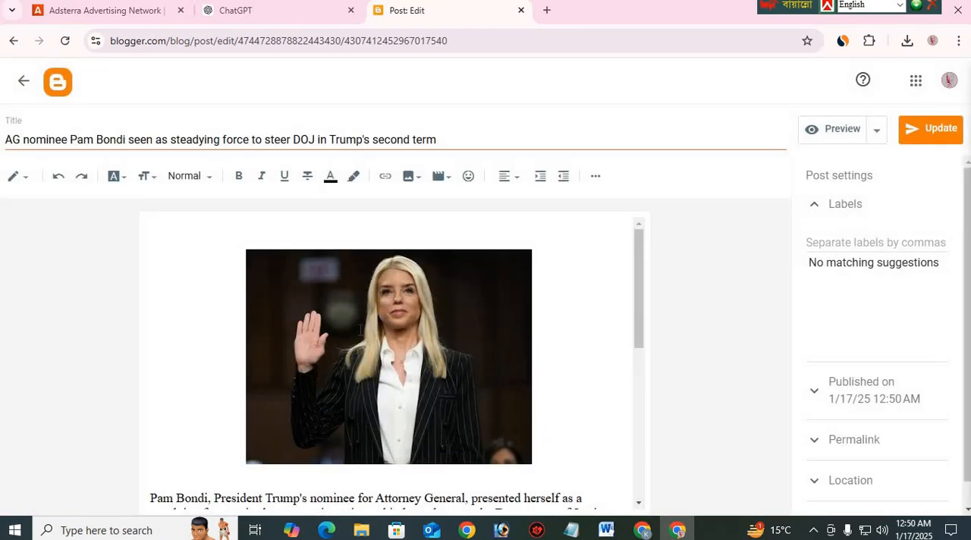
pyautogui.scroll(-5, 360, 329)
pyautogui.scroll(5, 496, 281)
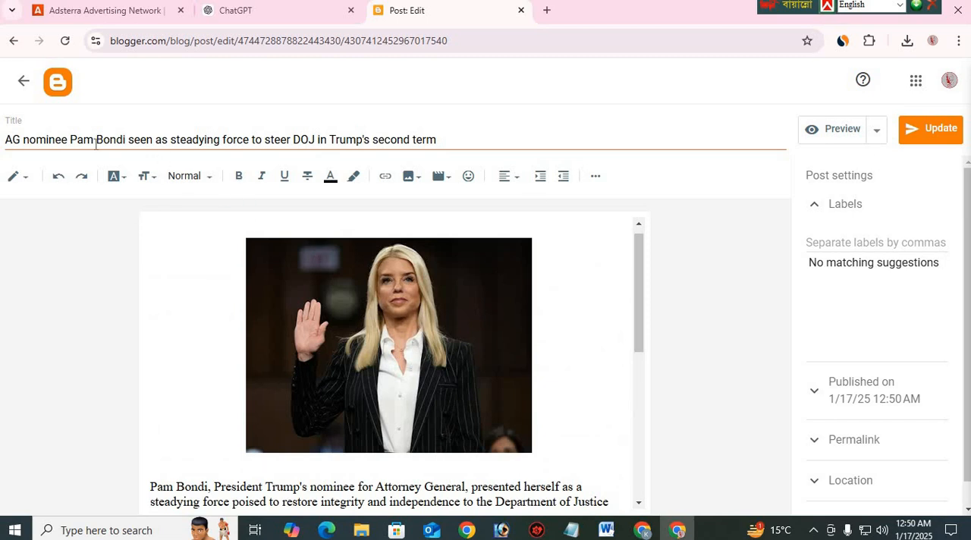
pyautogui.moveTo(29, 139); pyautogui.dragTo(437, 141)
pyautogui.scroll(-2, 420, 319)
pyautogui.click(419, 317)
pyautogui.scroll(3, 282, 282)
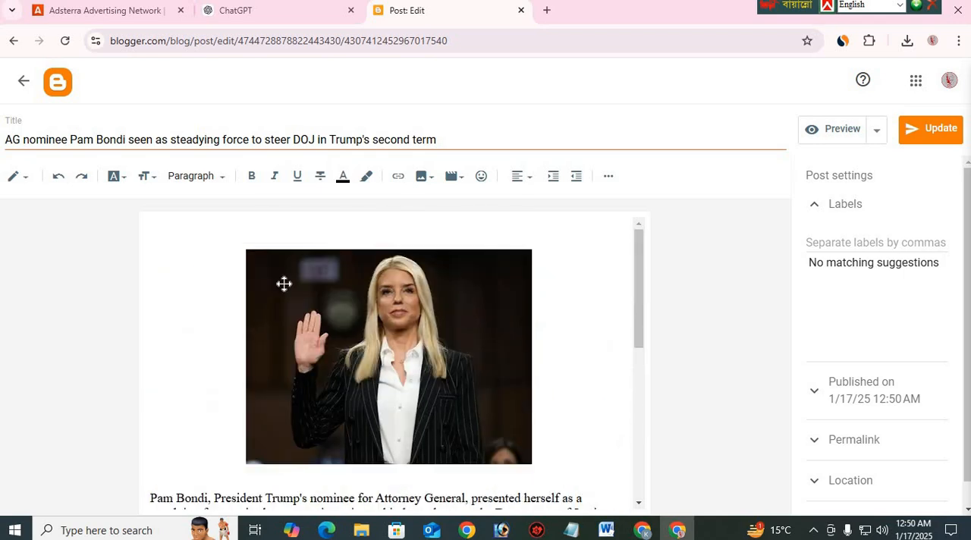
pyautogui.scroll(-3, 405, 351)
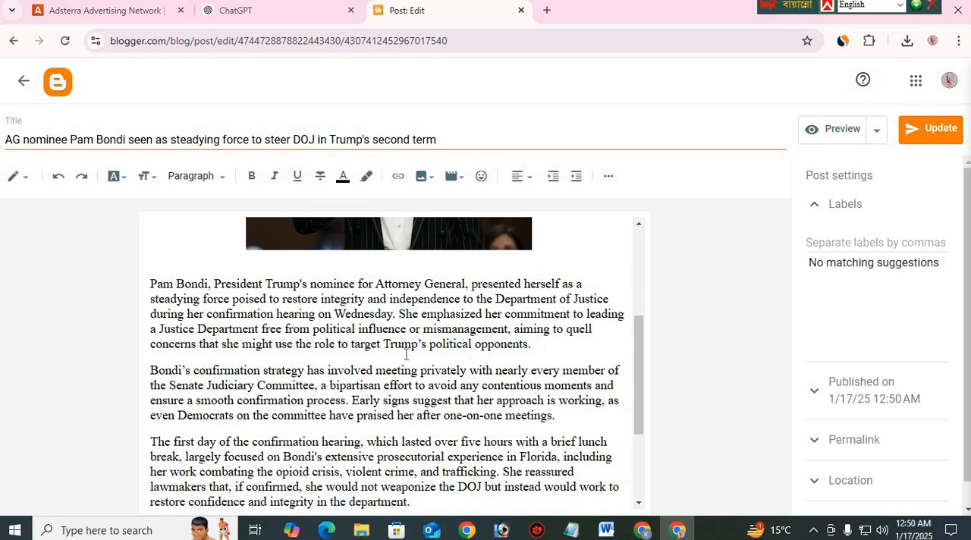
pyautogui.scroll(1, 475, 271)
pyautogui.scroll(2, 443, 330)
pyautogui.scroll(-3, 449, 329)
pyautogui.scroll(-2, 505, 398)
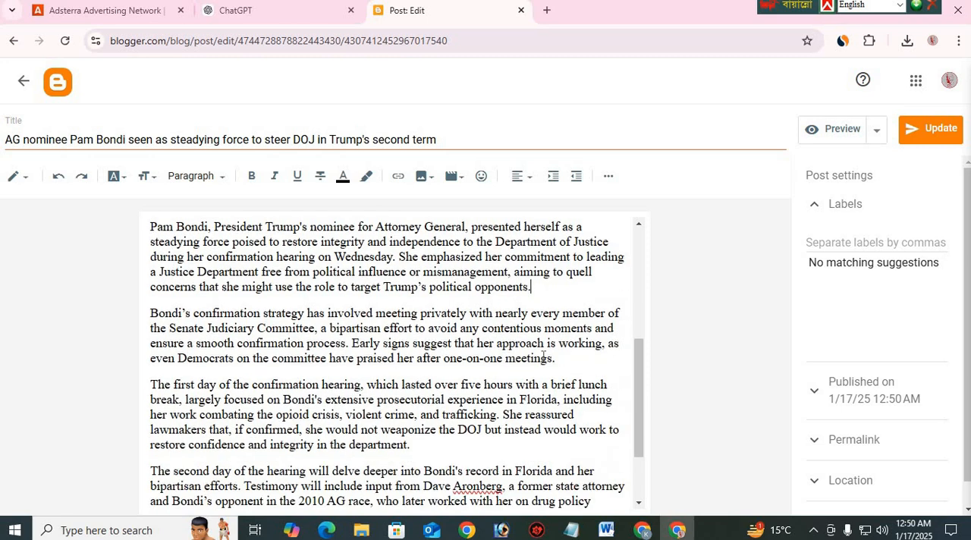
# Insert an empty line after the second paragraph, which ends with "one-on-one meetings."
pyautogui.press('Return')
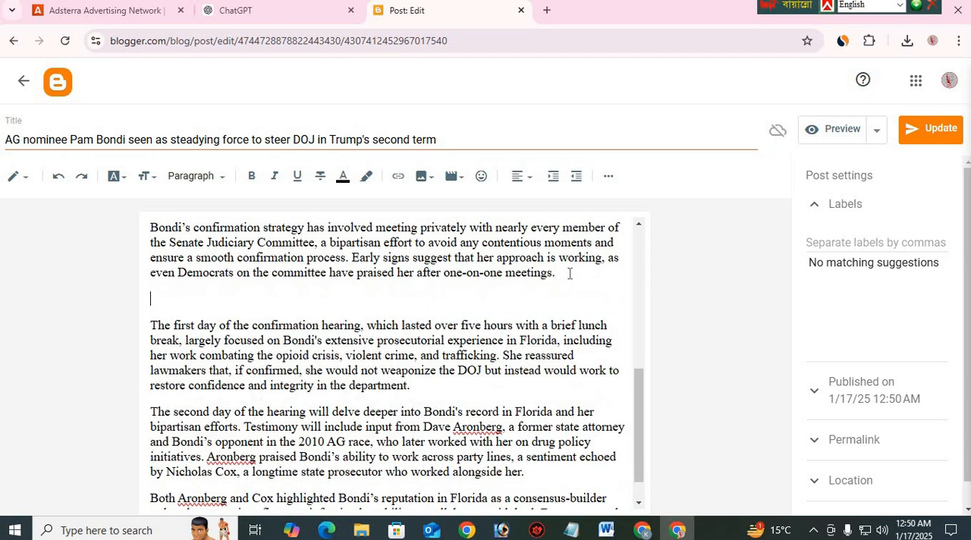
pyautogui.scroll(2, 492, 290)
pyautogui.scroll(-3, 531, 311)
pyautogui.scroll(2, 588, 343)
pyautogui.scroll(-1, 191, 329)
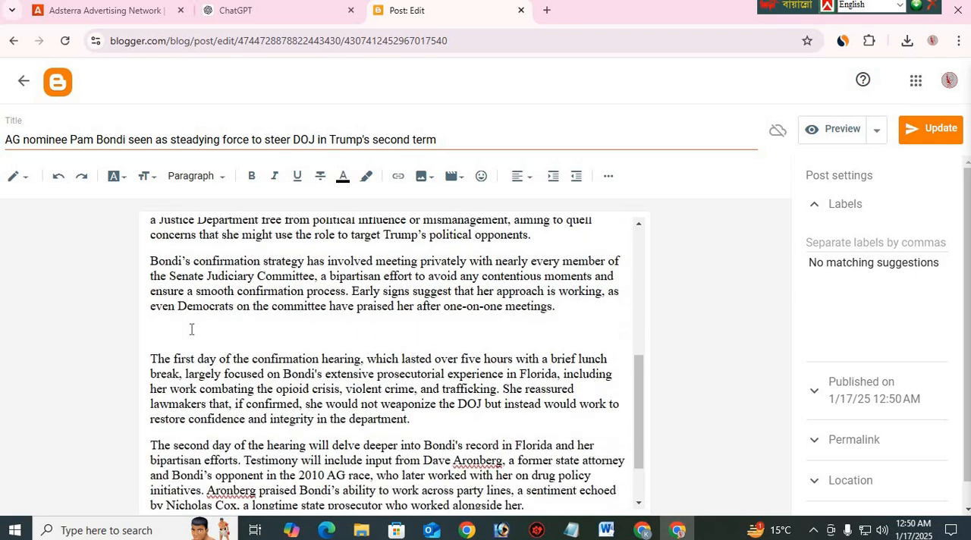
pyautogui.scroll(-1, 265, 303)
pyautogui.scroll(2, 277, 353)
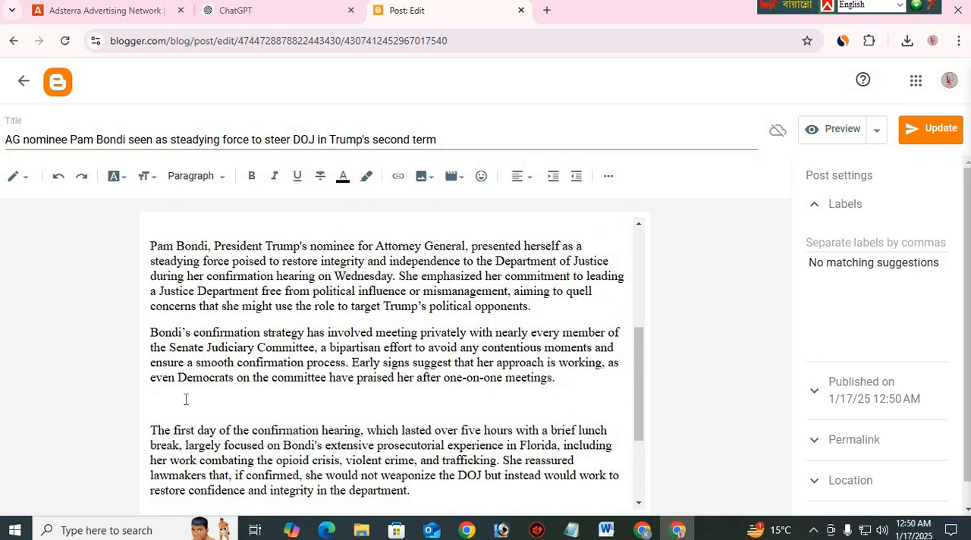
# Upload the "We're Hiring" image from the Desktop's "New folder (3)" into the empty line after the second paragraph
pyautogui.click(425, 178)
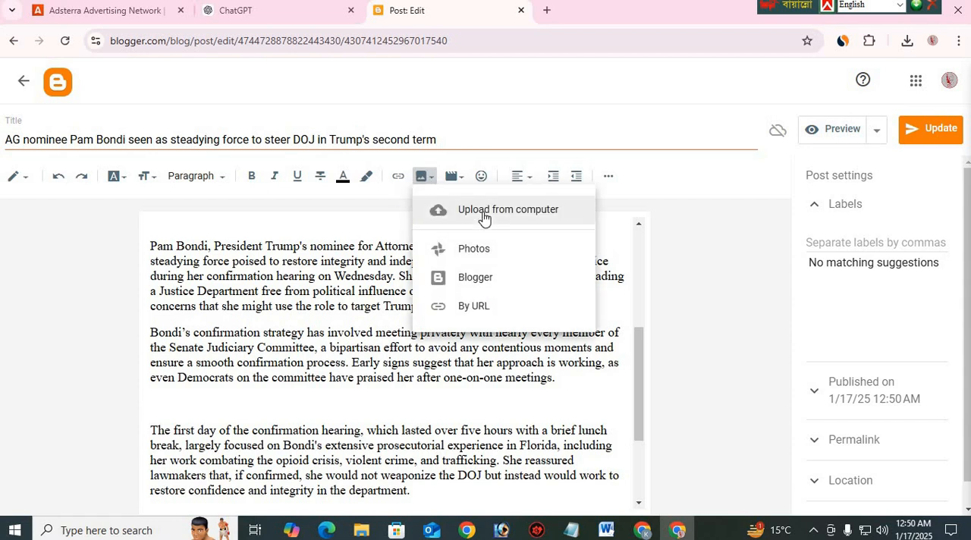
pyautogui.click(483, 218)
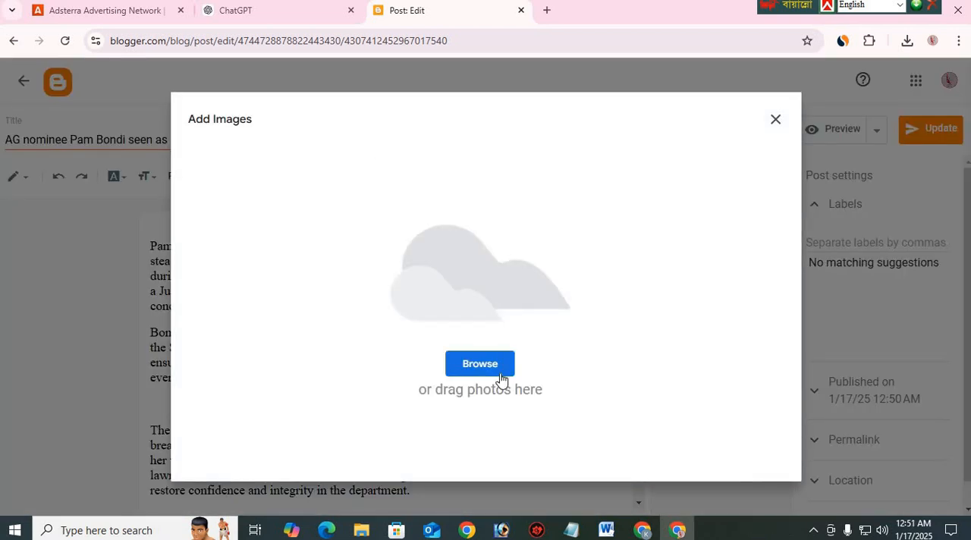
pyautogui.click(500, 377)
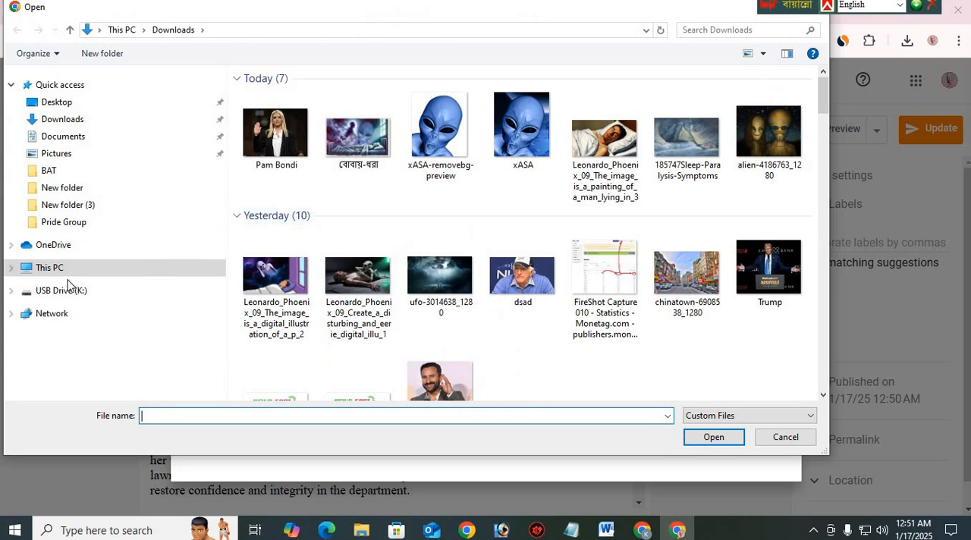
pyautogui.click(72, 120)
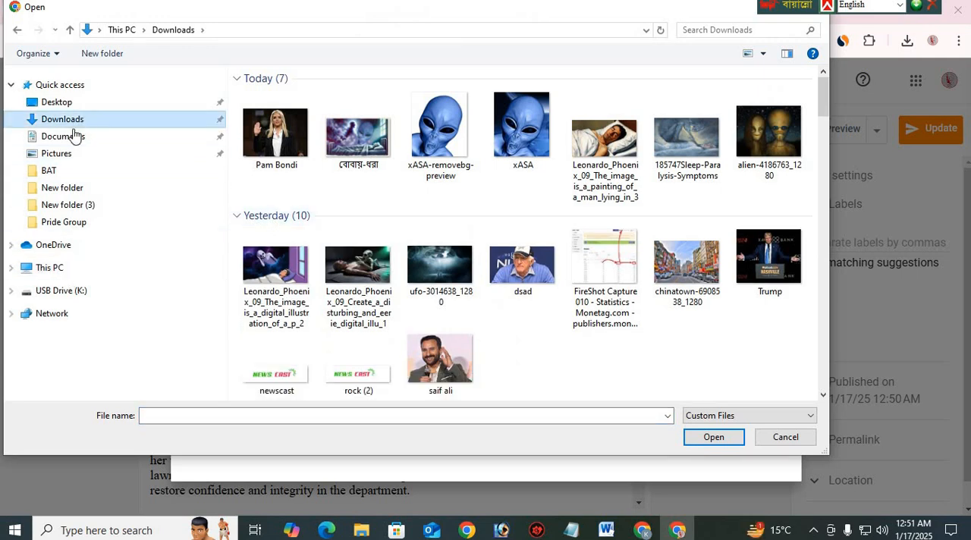
pyautogui.click(70, 101)
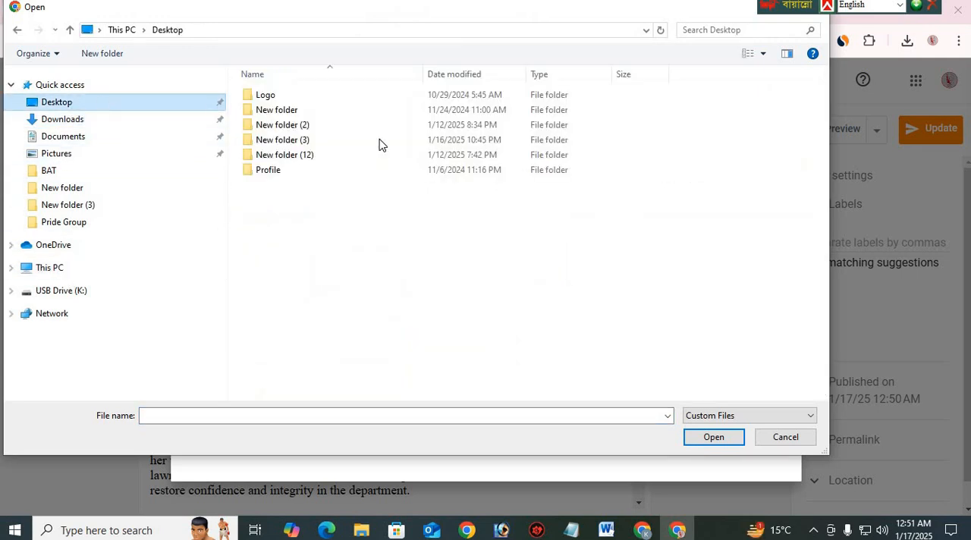
pyautogui.doubleClick(295, 141)
pyautogui.click(303, 137)
pyautogui.click(711, 432)
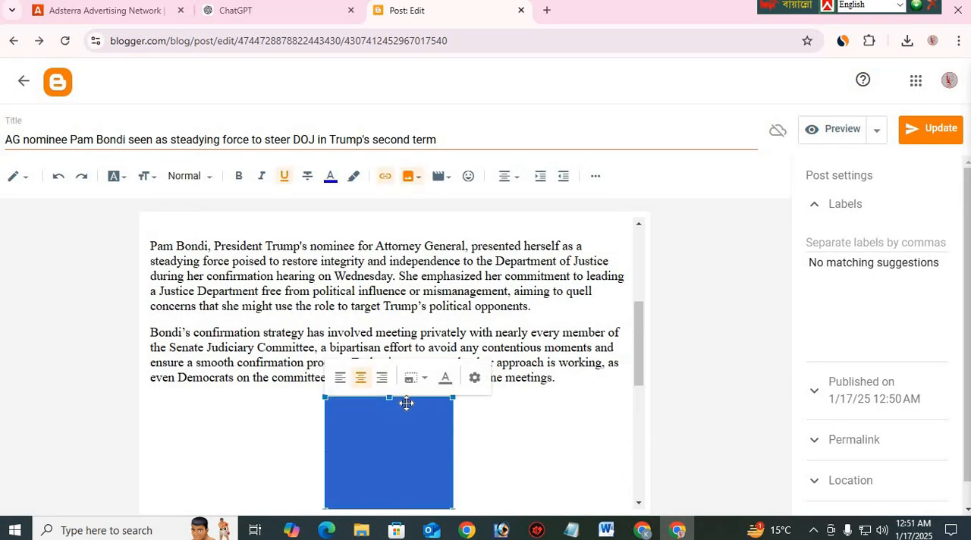
# Enlarge the inserted "We're Hiring" image using its preset size options
pyautogui.click(413, 377)
pyautogui.click(391, 419)
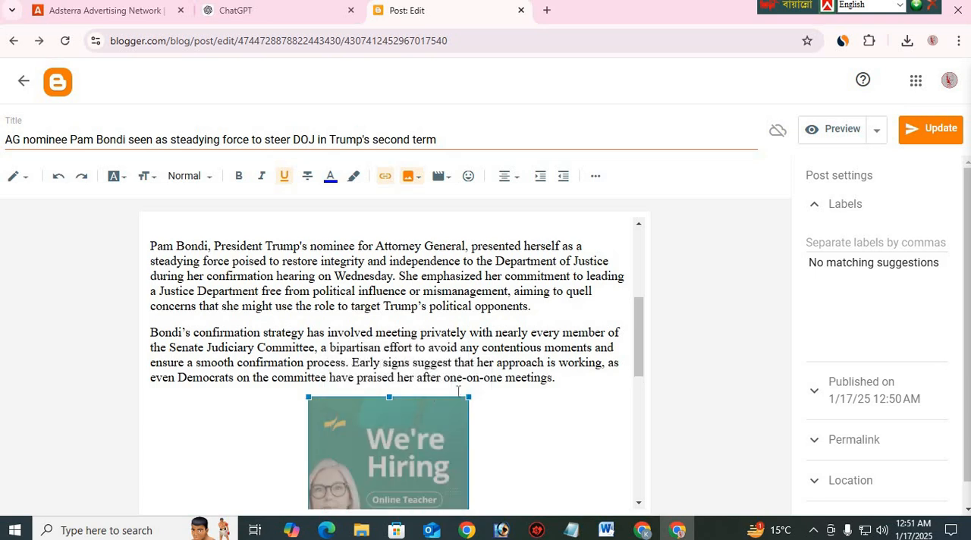
pyautogui.scroll(-4, 511, 372)
pyautogui.click(444, 377)
pyautogui.scroll(2, 418, 327)
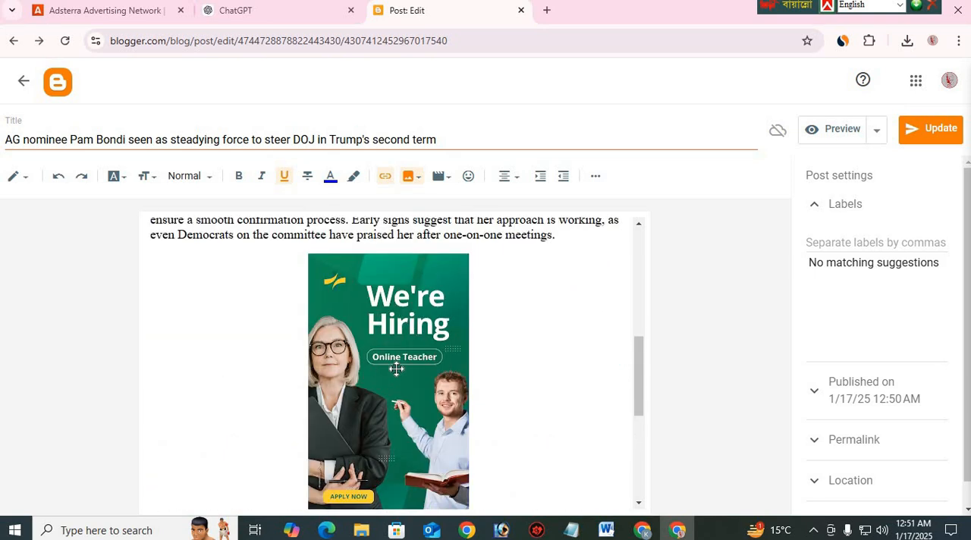
# Examine the "We're Hiring" image and its placement between the second and third paragraphs of the post
pyautogui.scroll(-2, 438, 364)
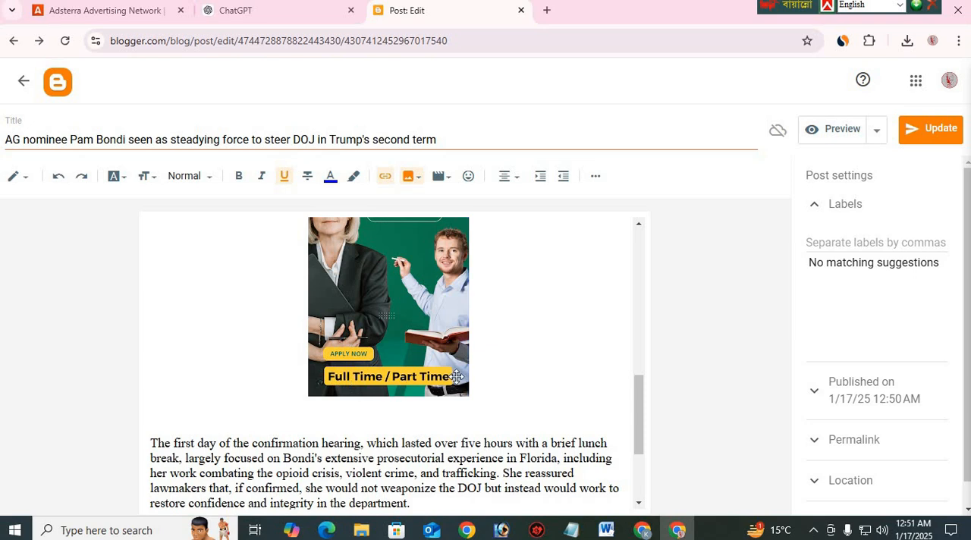
pyautogui.scroll(2, 456, 377)
pyautogui.click(430, 361)
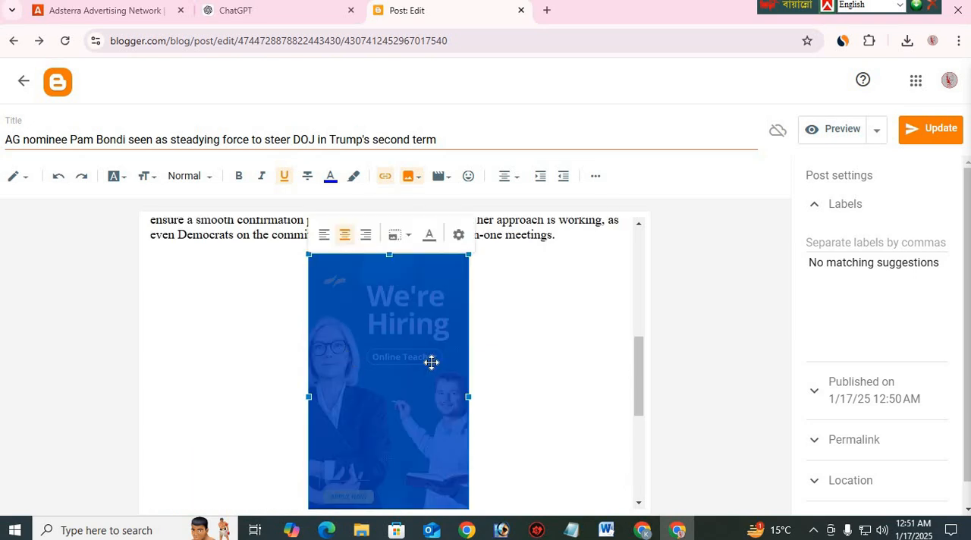
pyautogui.click(476, 352)
pyautogui.click(386, 341)
pyautogui.scroll(2, 529, 324)
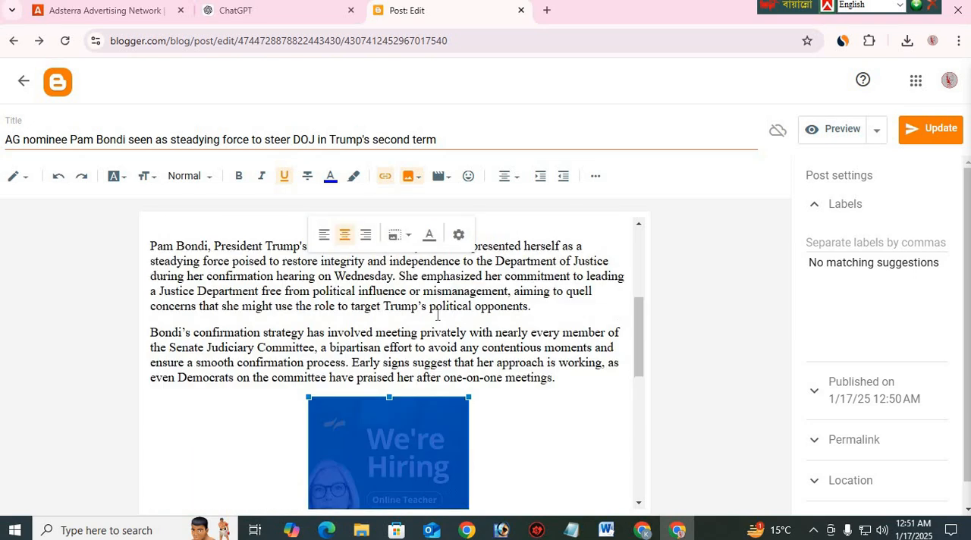
pyautogui.click(437, 330)
pyautogui.scroll(-2, 535, 342)
pyautogui.scroll(2, 540, 334)
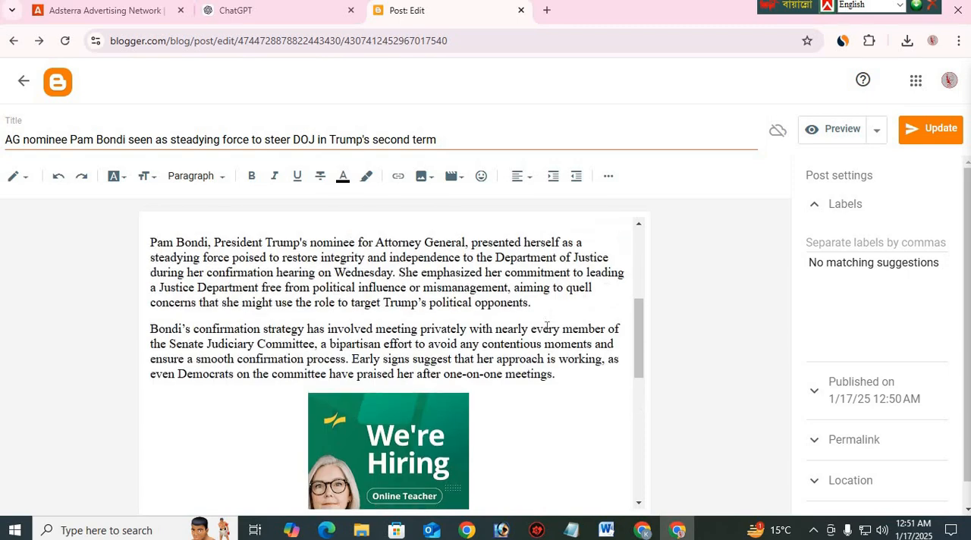
pyautogui.scroll(-6, 523, 338)
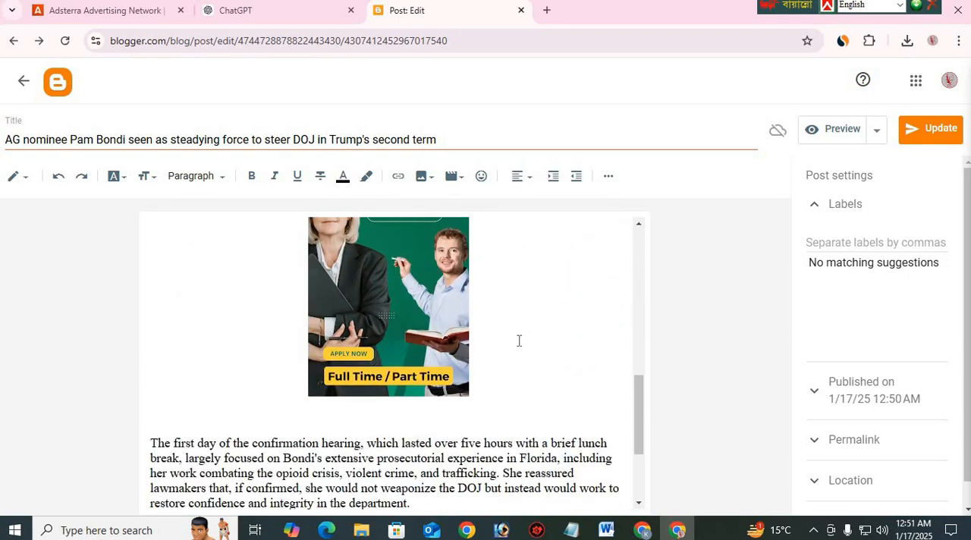
pyautogui.scroll(3, 518, 341)
pyautogui.click(410, 329)
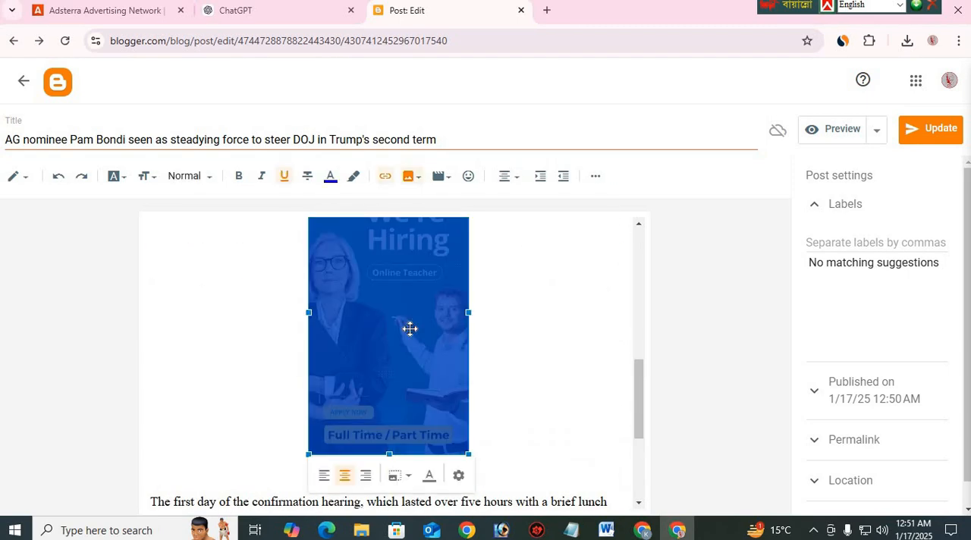
pyautogui.click(534, 334)
pyautogui.scroll(1, 386, 334)
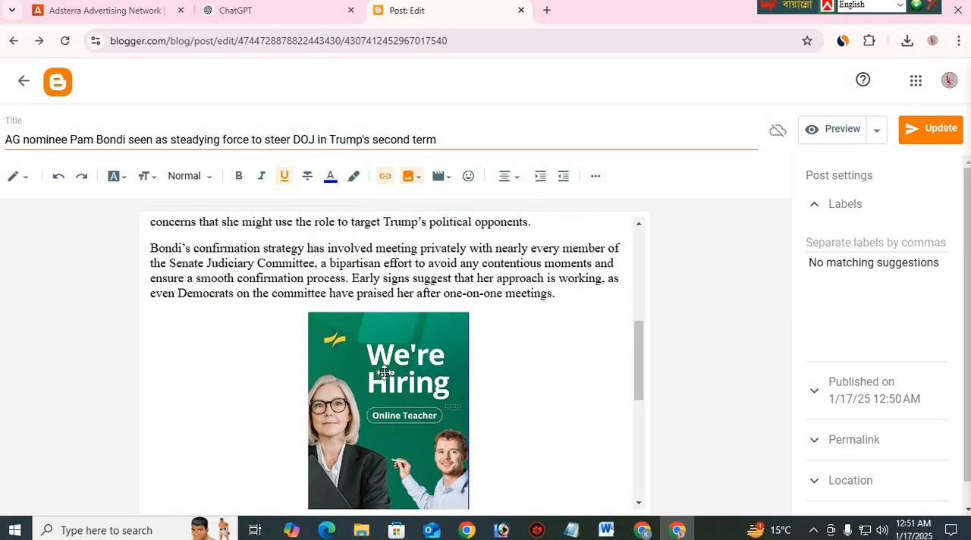
pyautogui.scroll(-1, 422, 383)
pyautogui.click(406, 306)
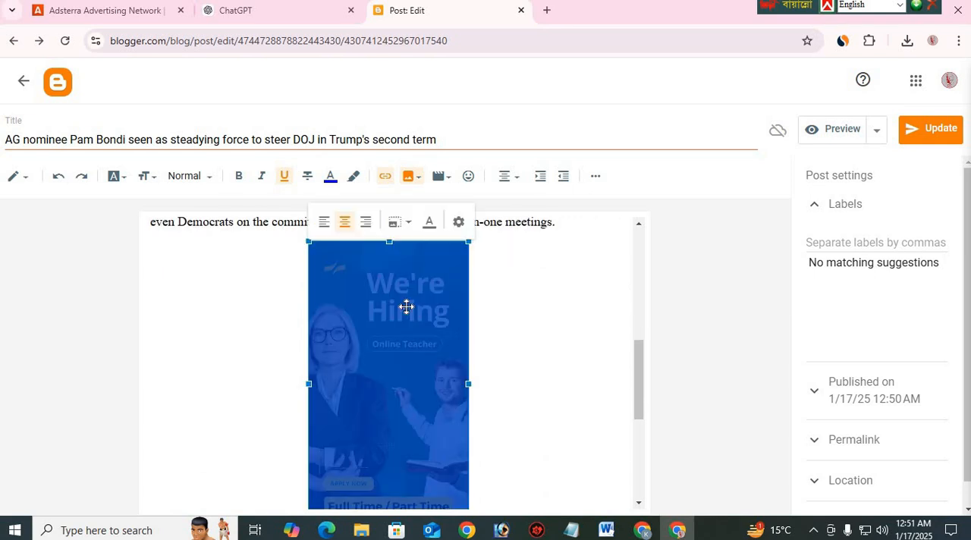
pyautogui.click(410, 354)
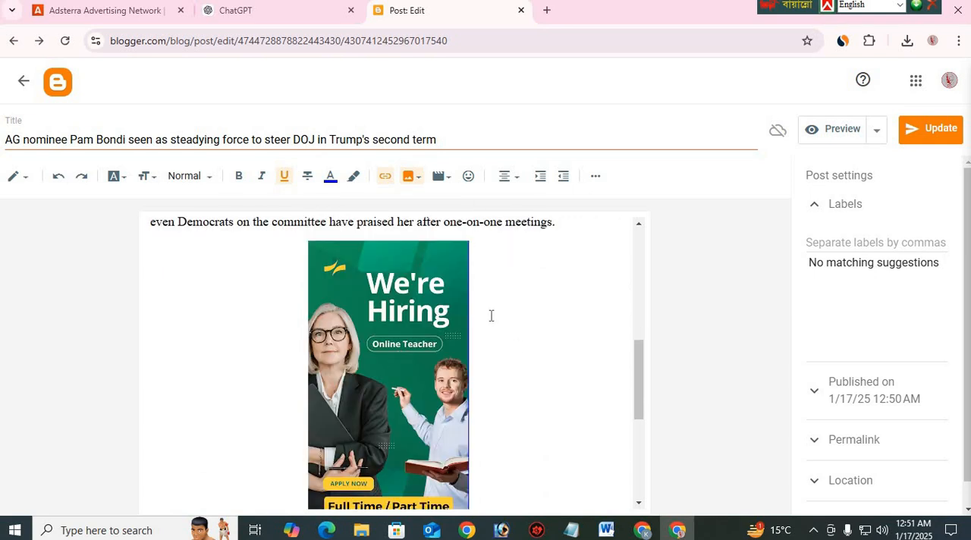
pyautogui.scroll(-4, 375, 370)
pyautogui.scroll(4, 386, 349)
pyautogui.scroll(1, 405, 365)
pyautogui.scroll(-2, 394, 356)
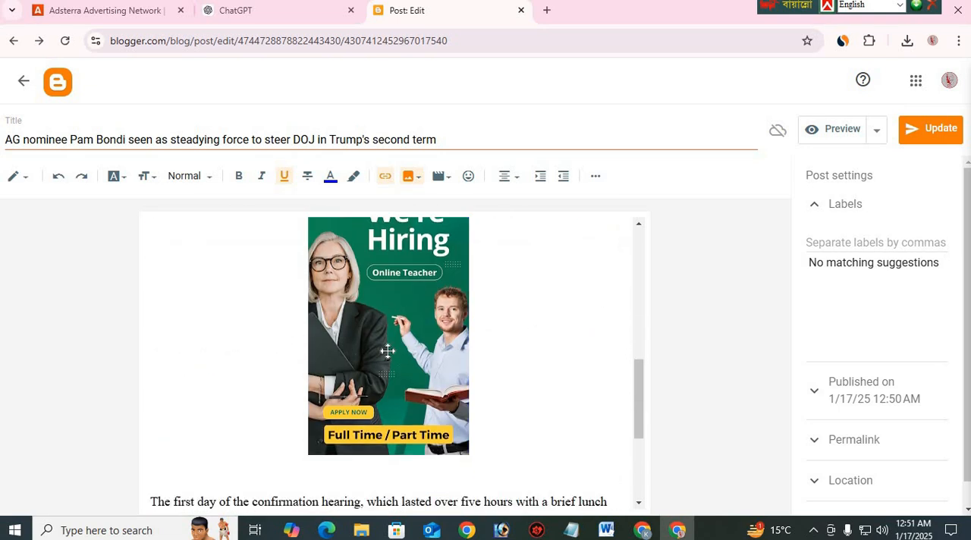
pyautogui.scroll(2, 403, 363)
pyautogui.click(406, 362)
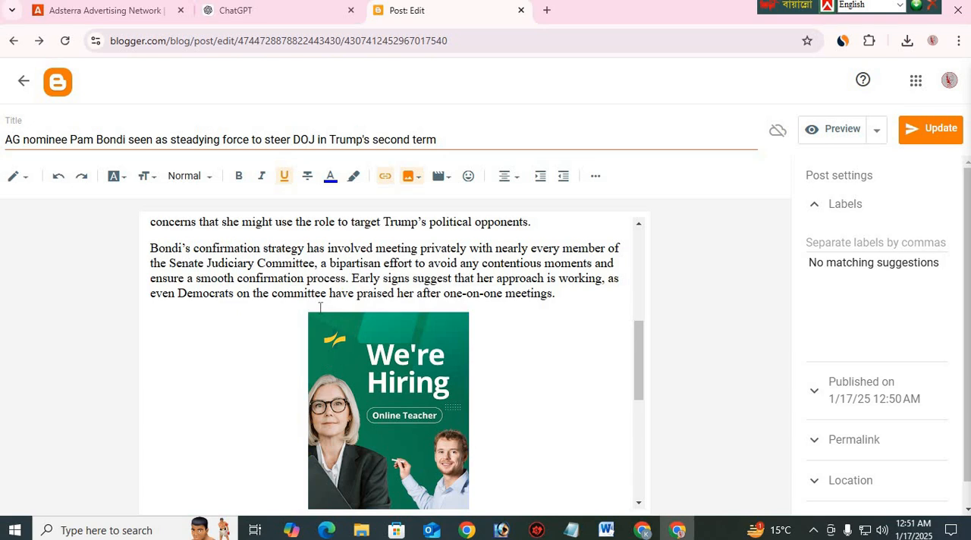
pyautogui.scroll(-4, 181, 327)
pyautogui.scroll(4, 441, 373)
# Insert a horizontal line directly above the "We're Hiring" image and place the cursor on the empty line below it
pyautogui.click(374, 377)
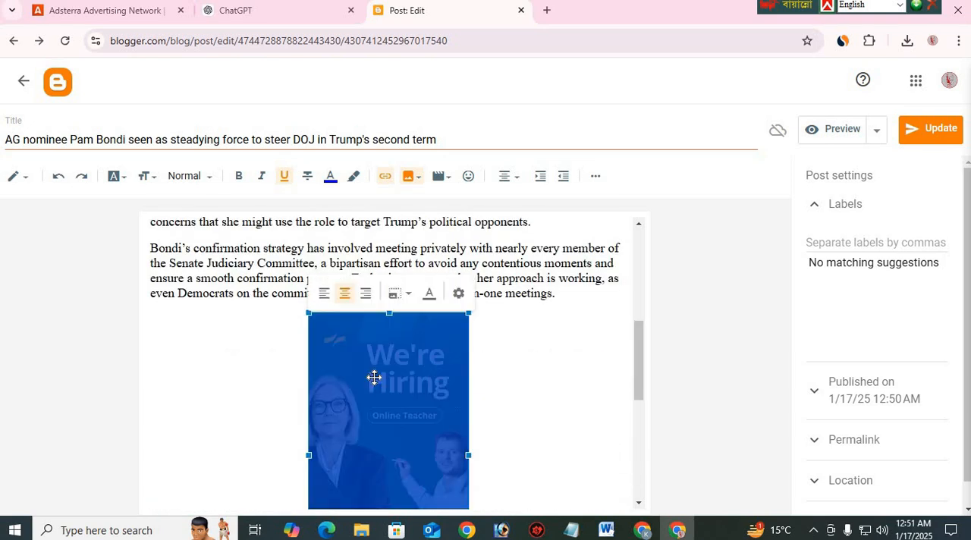
pyautogui.click(595, 176)
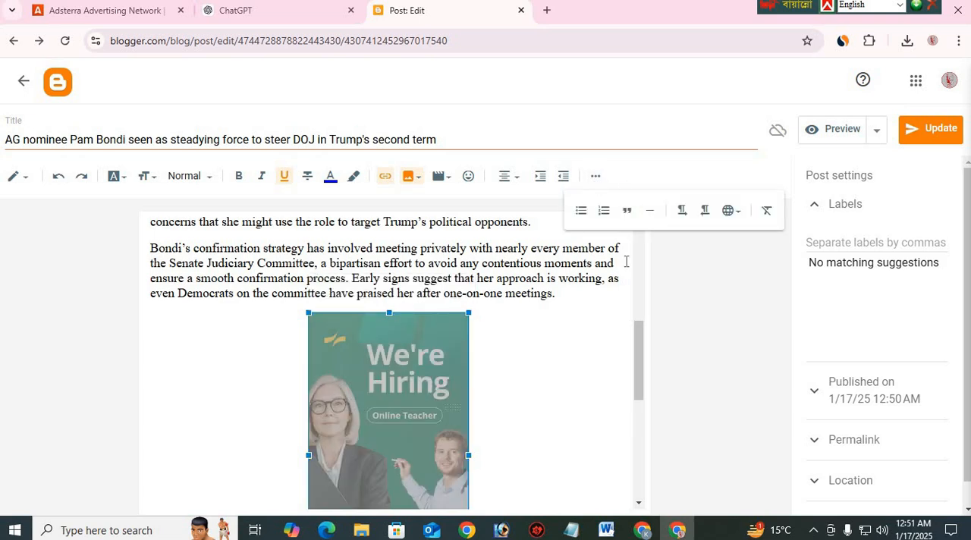
pyautogui.click(649, 216)
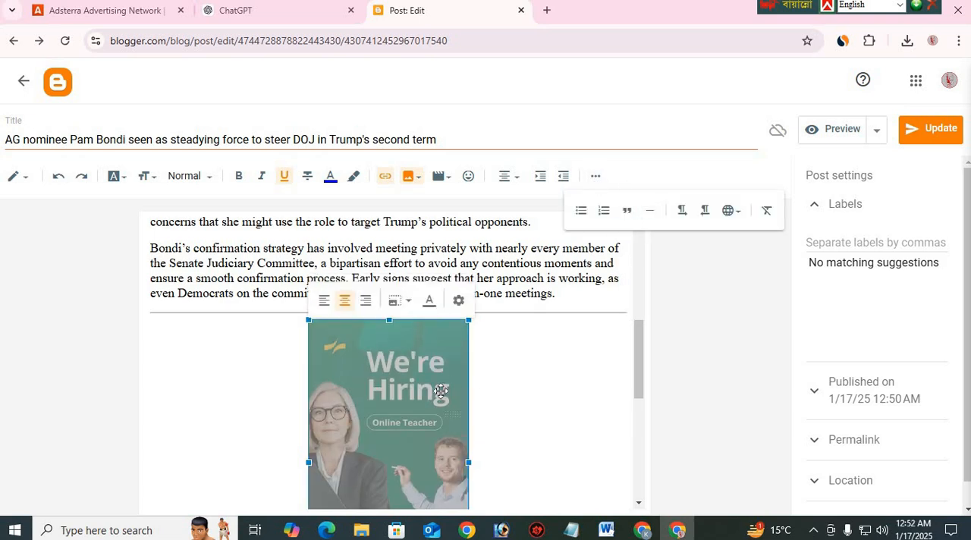
pyautogui.click(566, 294)
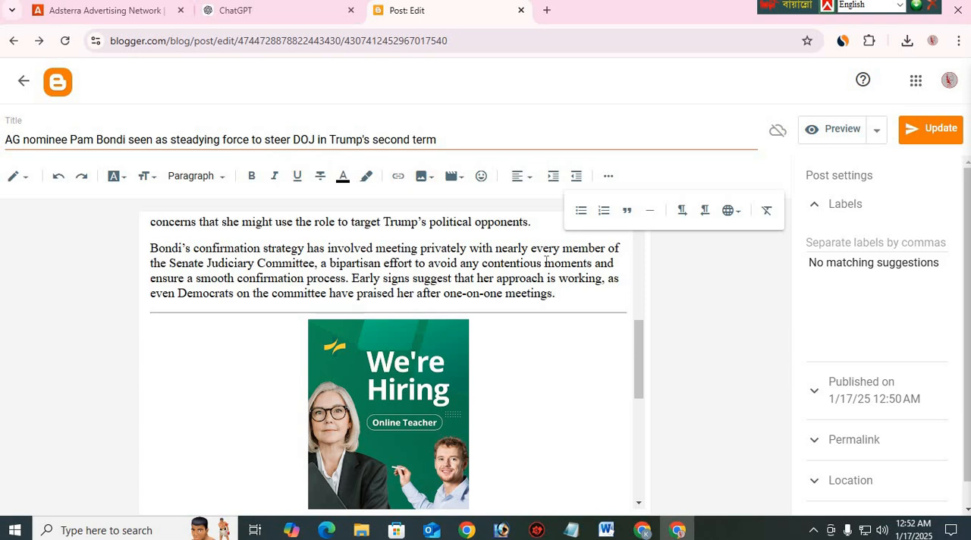
pyautogui.click(417, 373)
pyautogui.scroll(-2, 531, 357)
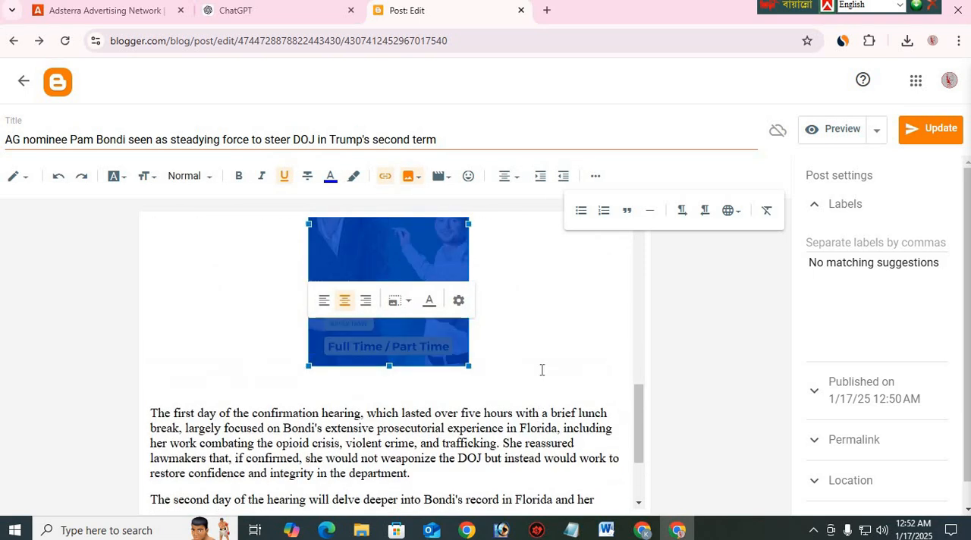
pyautogui.scroll(1, 455, 402)
pyautogui.click(510, 432)
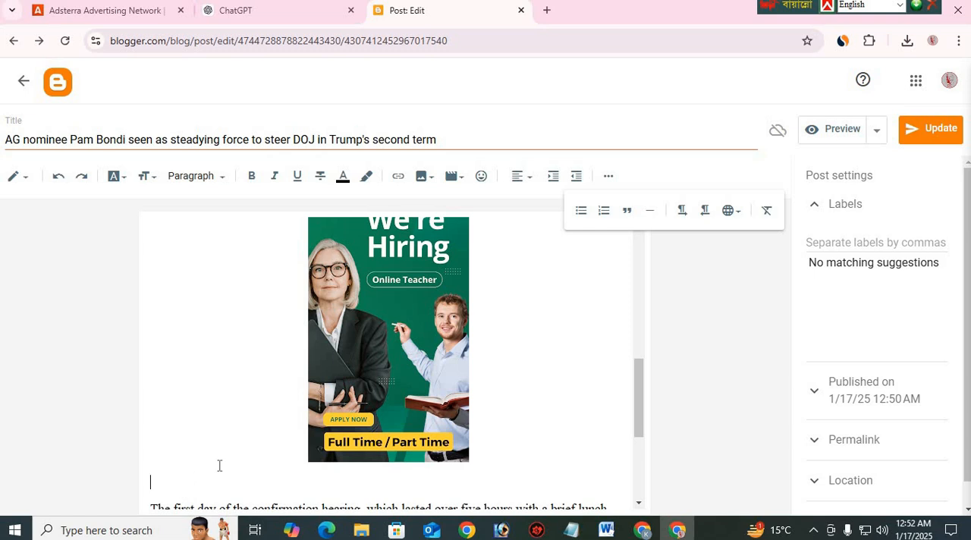
# Switch to the Word document "USA News Channels list" and copy the ad text from "We're Hiring Online Teachers!" through "apply today!"
pyautogui.click(606, 530)
pyautogui.scroll(-15, 520, 414)
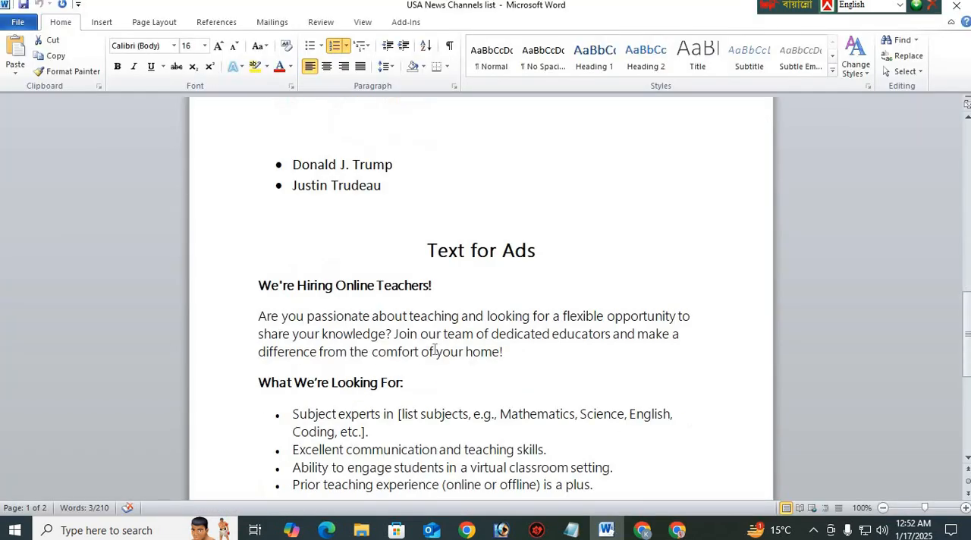
pyautogui.moveTo(517, 410); pyautogui.dragTo(513, 340)
pyautogui.rightClick(471, 332)
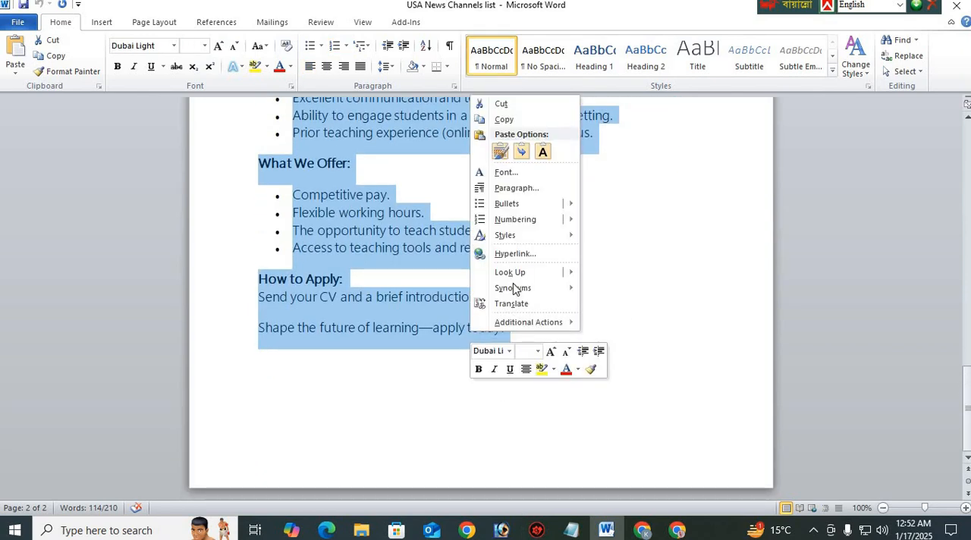
pyautogui.rightClick(414, 245)
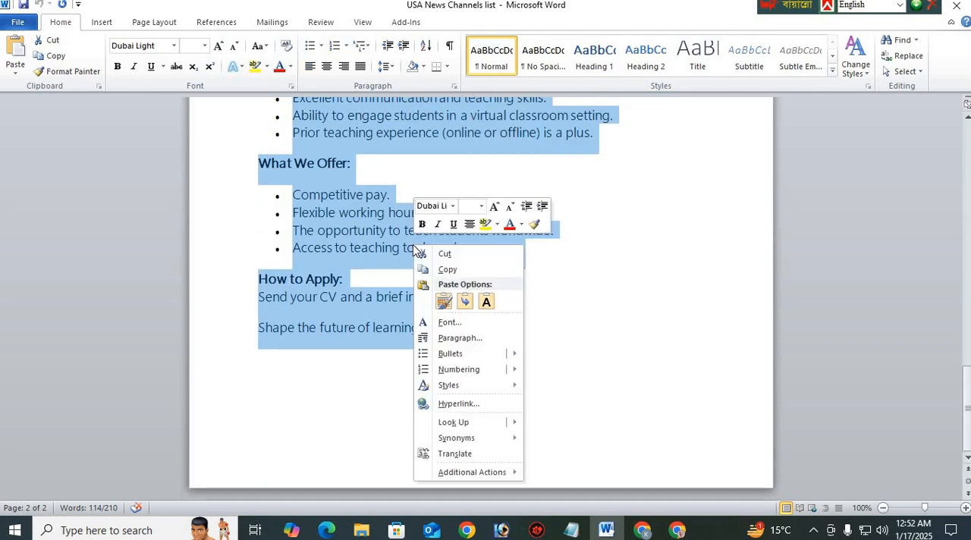
pyautogui.click(449, 268)
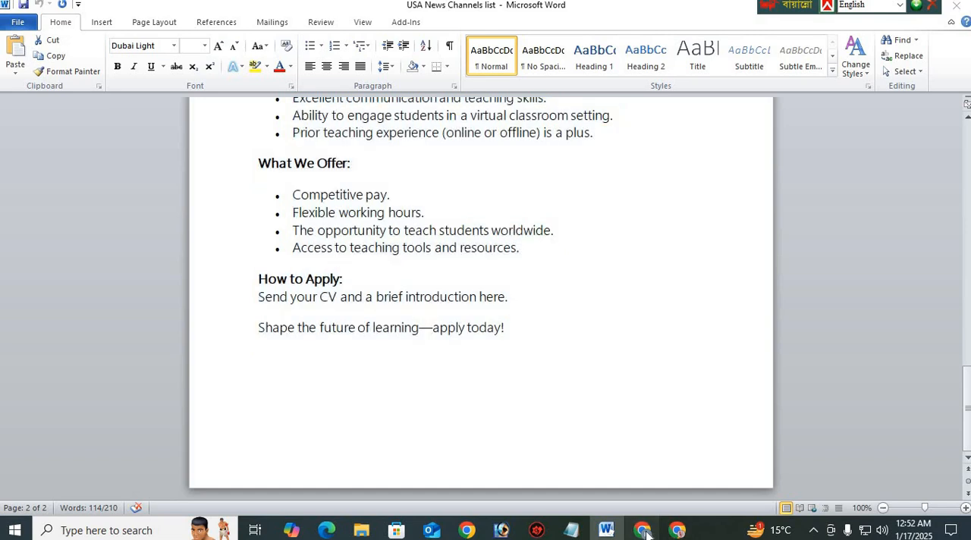
# Return to the Blogger post in Chrome and paste the copied job ad text below the "We're Hiring" image
pyautogui.click(677, 531)
pyautogui.click(679, 532)
pyautogui.scroll(-3, 271, 269)
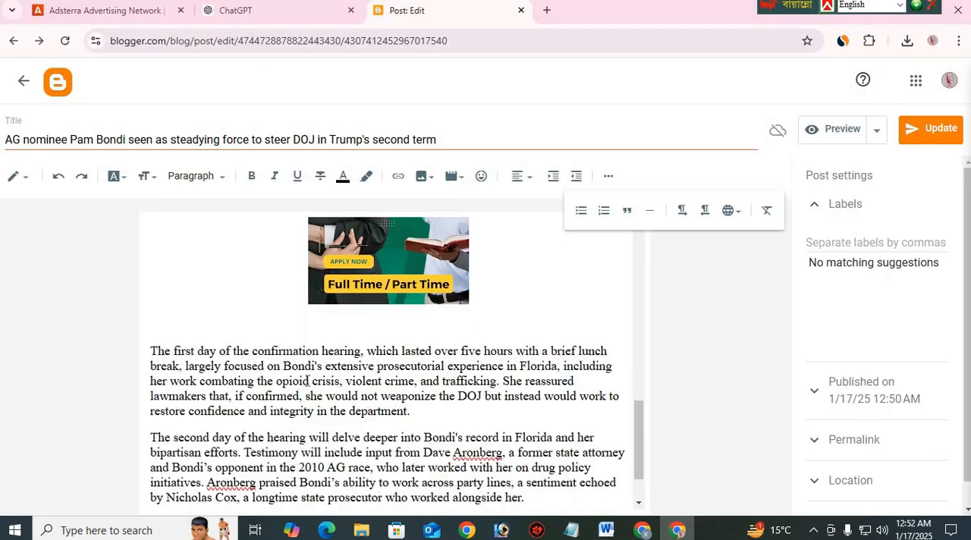
pyautogui.rightClick(267, 260)
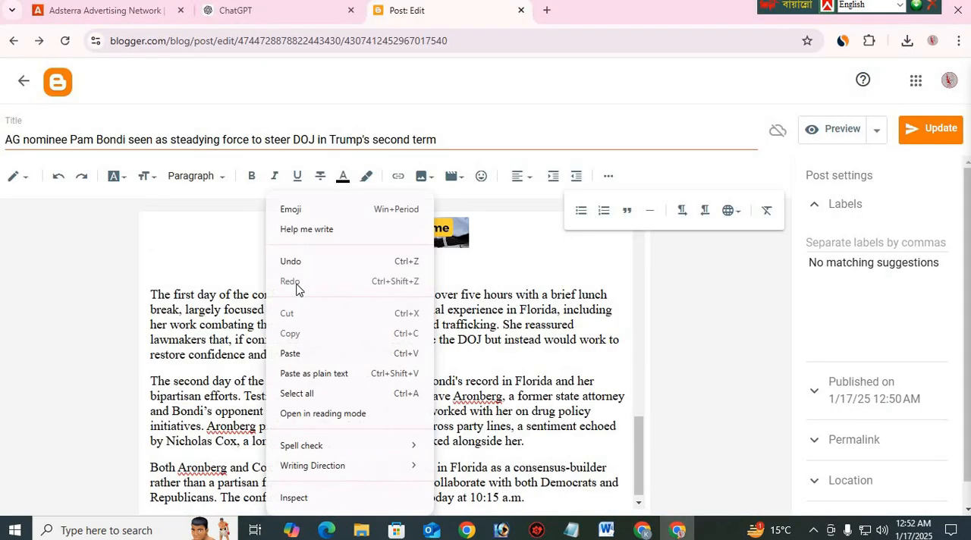
pyautogui.click(306, 353)
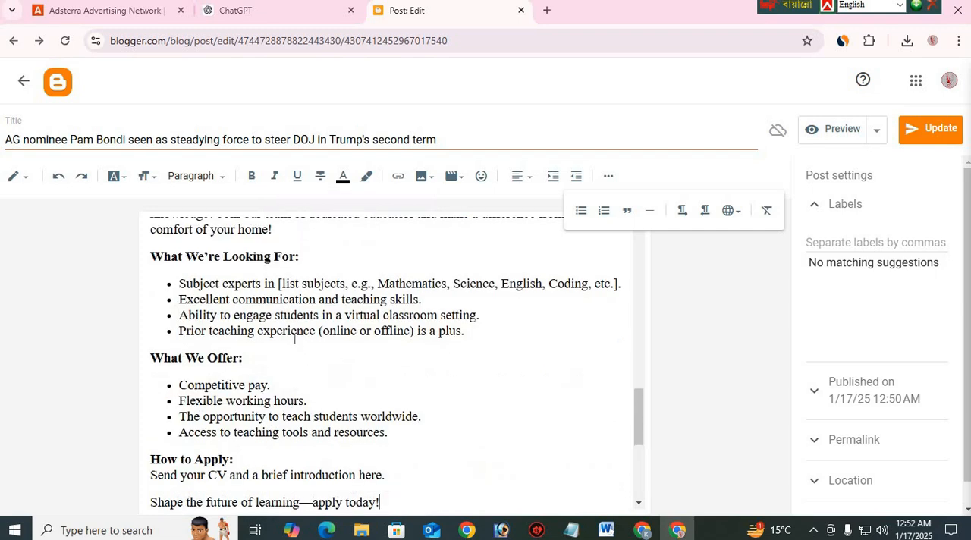
# Insert a horizontal line after the ad's closing sentence "Shape the future of learning—apply today!"
pyautogui.scroll(-2, 352, 325)
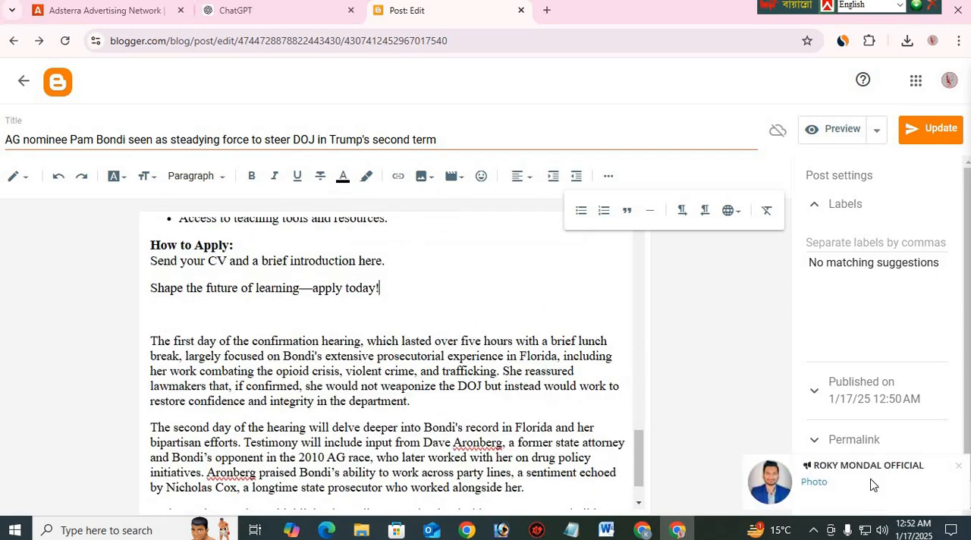
pyautogui.click(959, 467)
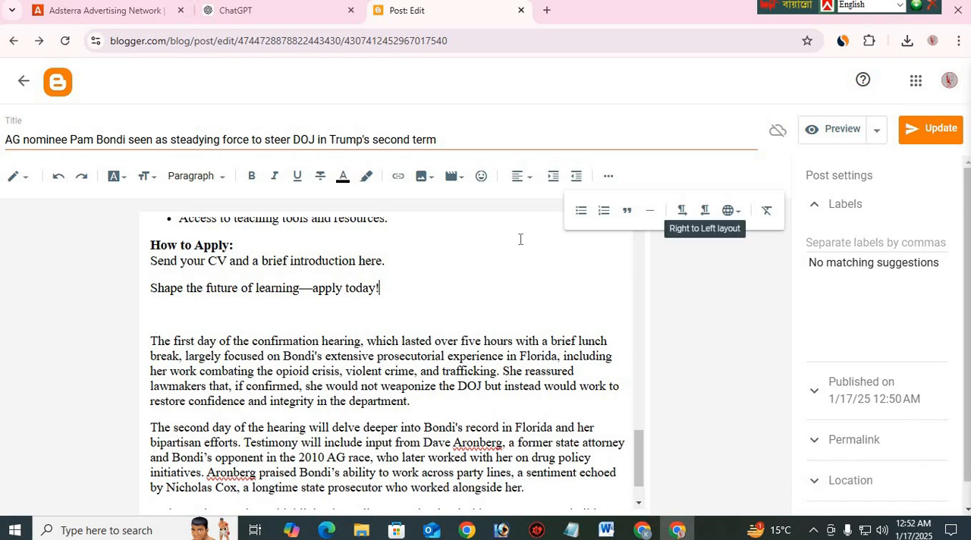
pyautogui.click(650, 217)
pyautogui.scroll(1, 440, 372)
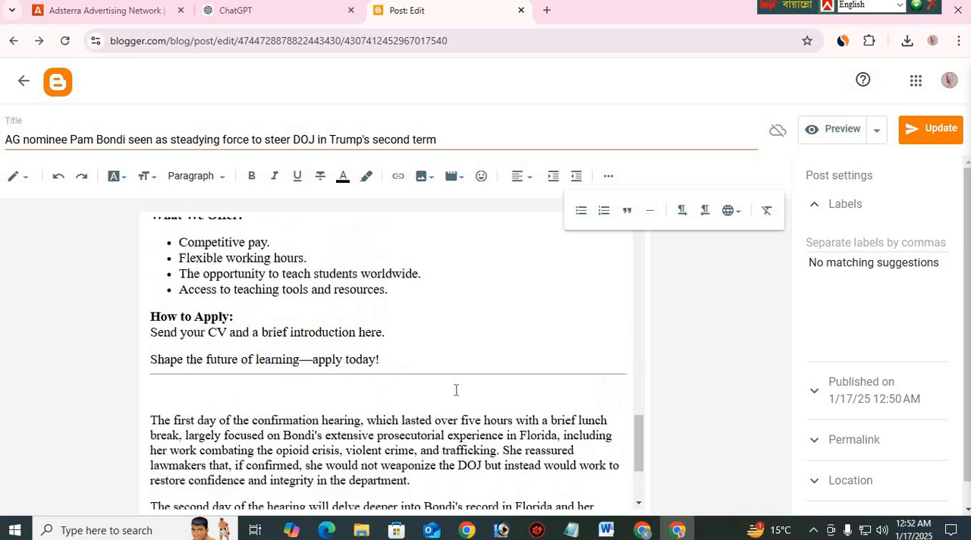
# Review the post from the article photo through the hiring ad to the article paragraphs after it
pyautogui.scroll(6, 421, 391)
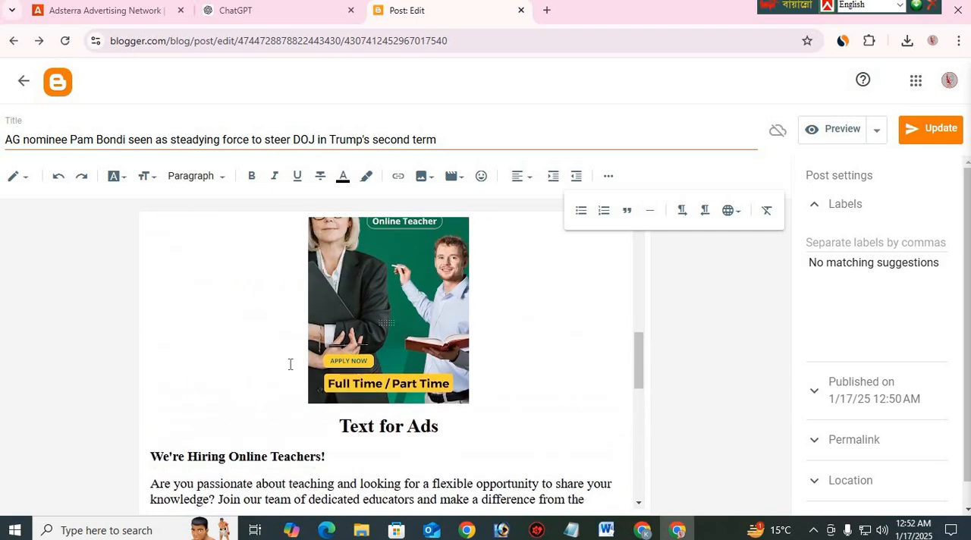
pyautogui.scroll(-4, 291, 362)
pyautogui.scroll(5, 308, 377)
pyautogui.scroll(6, 366, 400)
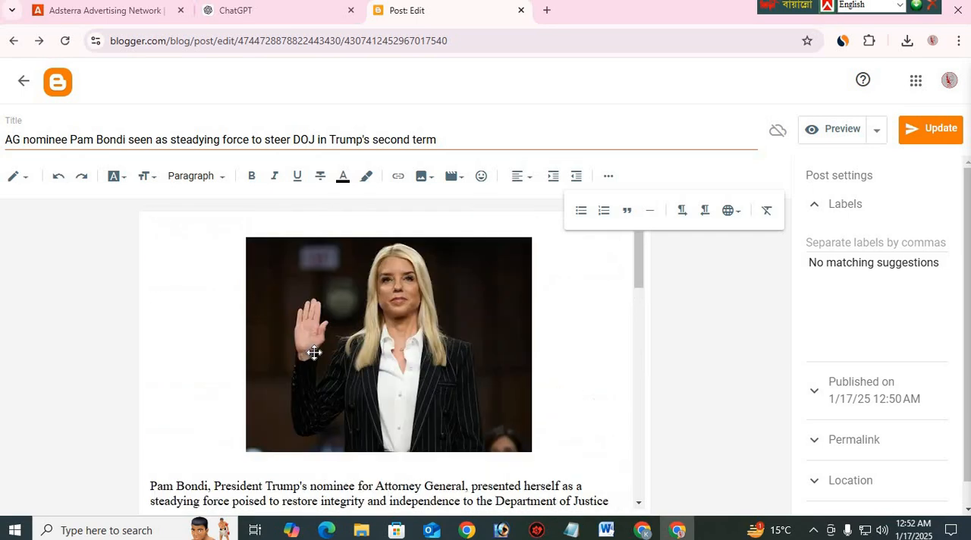
pyautogui.scroll(-3, 322, 375)
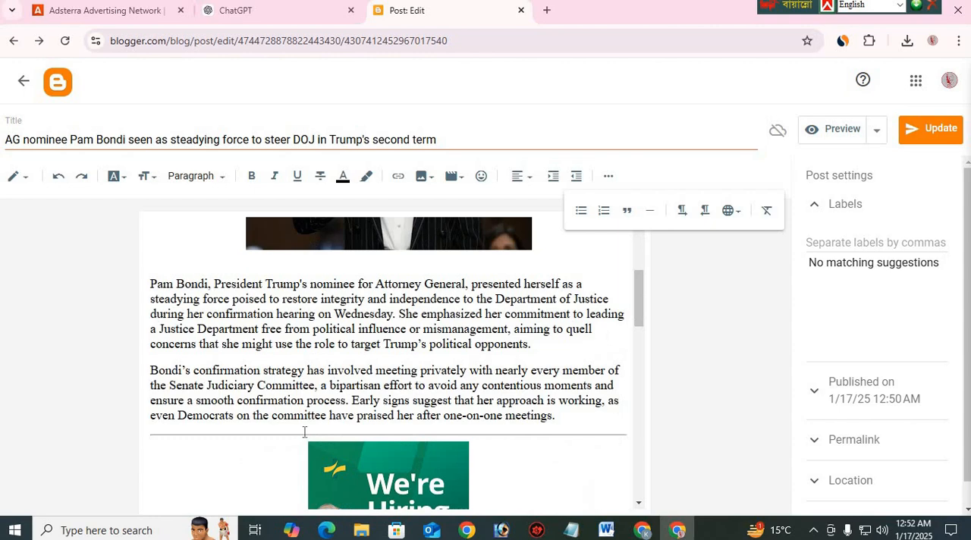
pyautogui.scroll(-10, 306, 432)
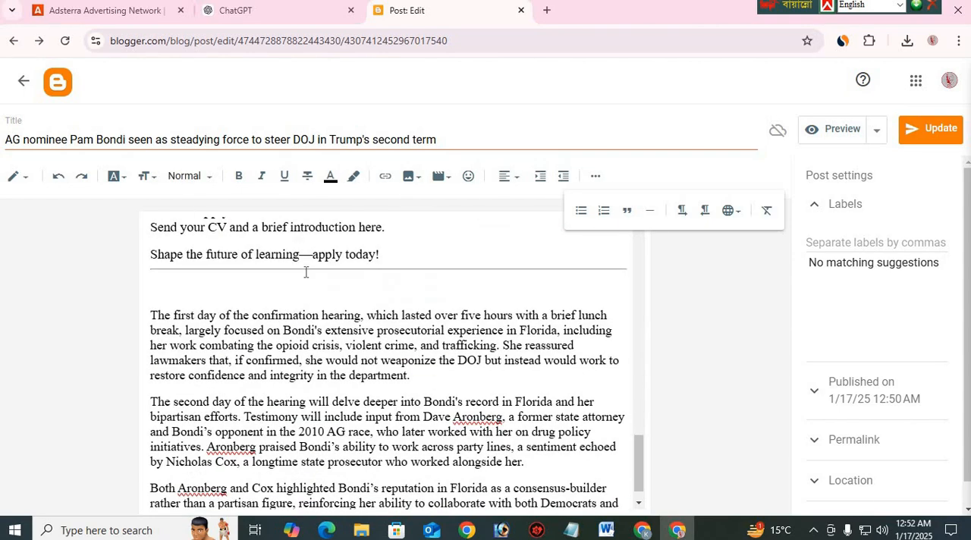
pyautogui.click(308, 283)
pyautogui.scroll(10, 431, 381)
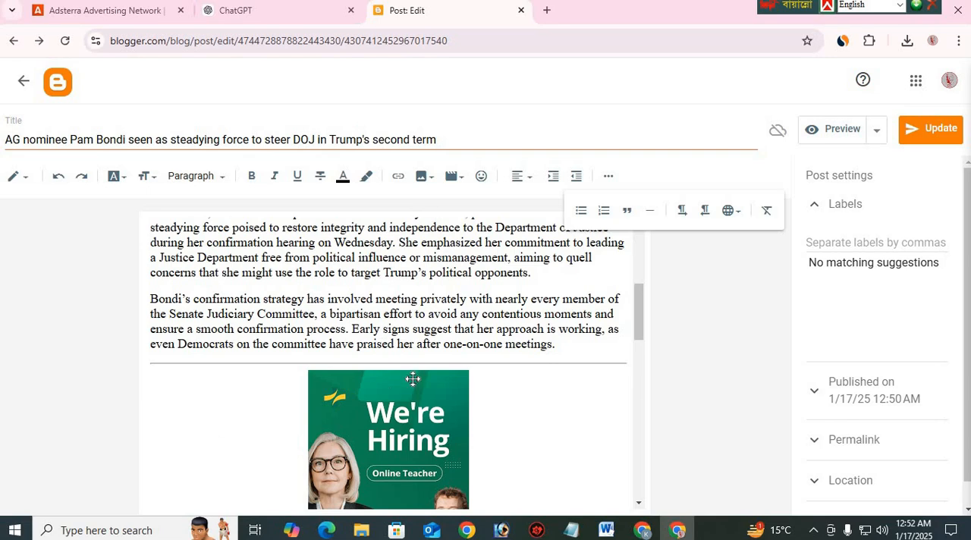
pyautogui.scroll(-5, 412, 378)
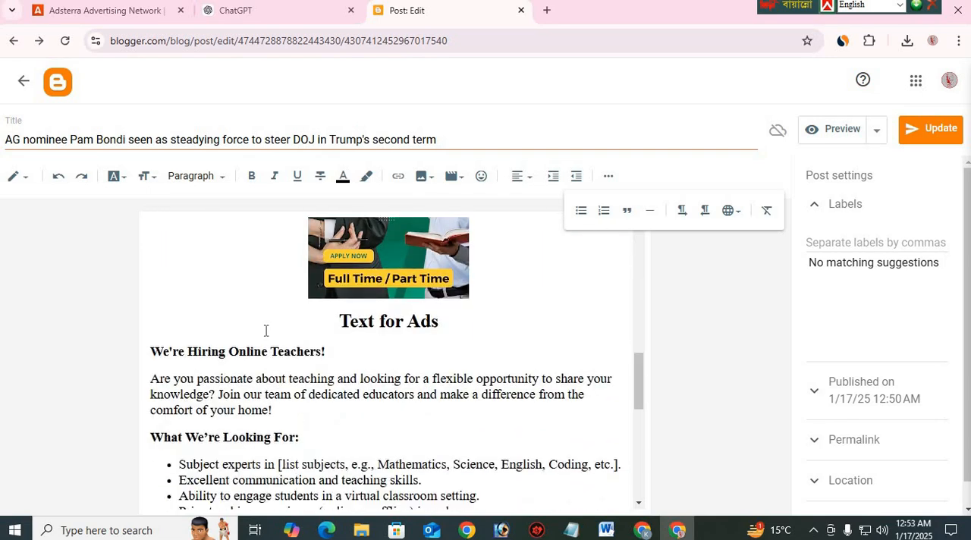
pyautogui.scroll(-4, 265, 330)
pyautogui.scroll(4, 520, 284)
pyautogui.scroll(-1, 175, 292)
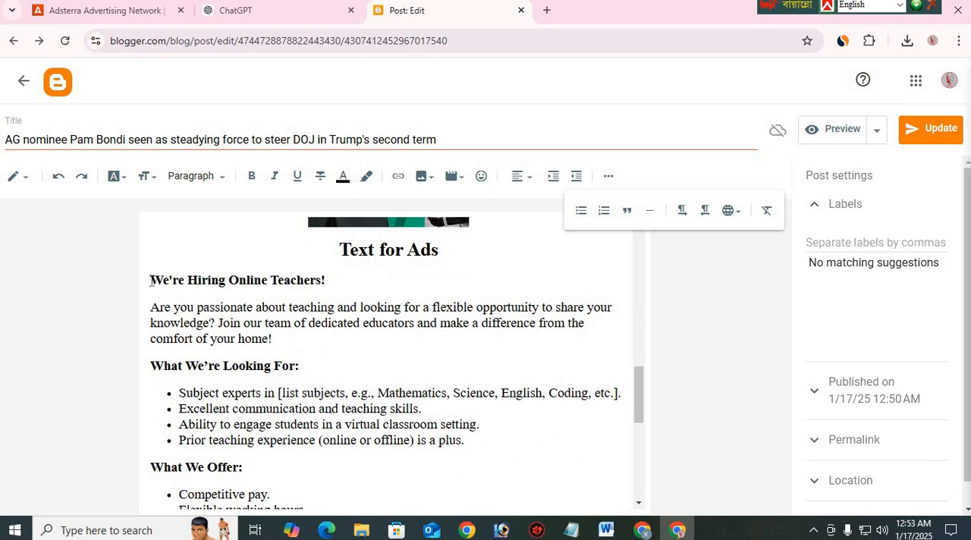
pyautogui.click(151, 280)
pyautogui.scroll(-2, 233, 307)
pyautogui.scroll(3, 274, 342)
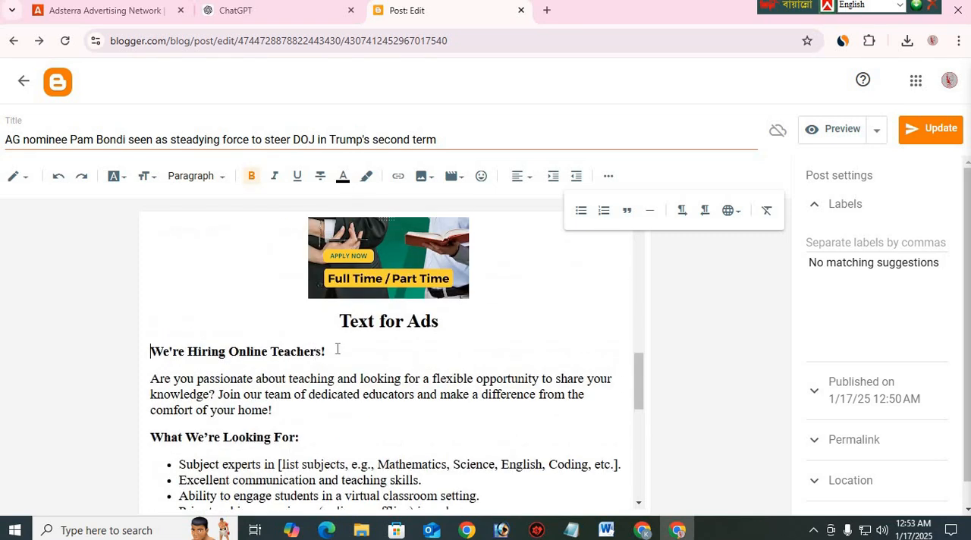
# Change the text color of the "Text for Ads" heading below the hiring image to dark green
pyautogui.click(375, 286)
pyautogui.click(474, 449)
pyautogui.moveTo(446, 328); pyautogui.dragTo(331, 329)
pyautogui.click(345, 180)
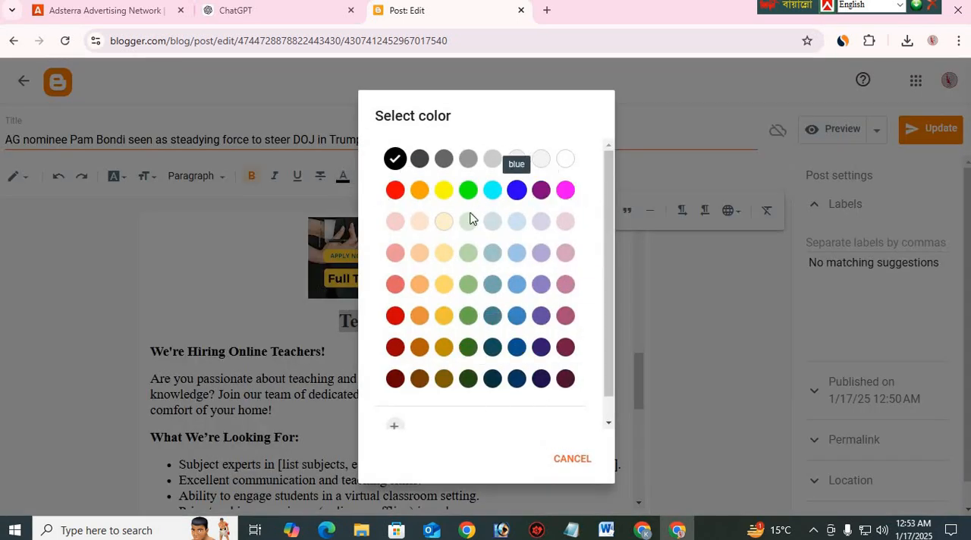
pyautogui.click(395, 347)
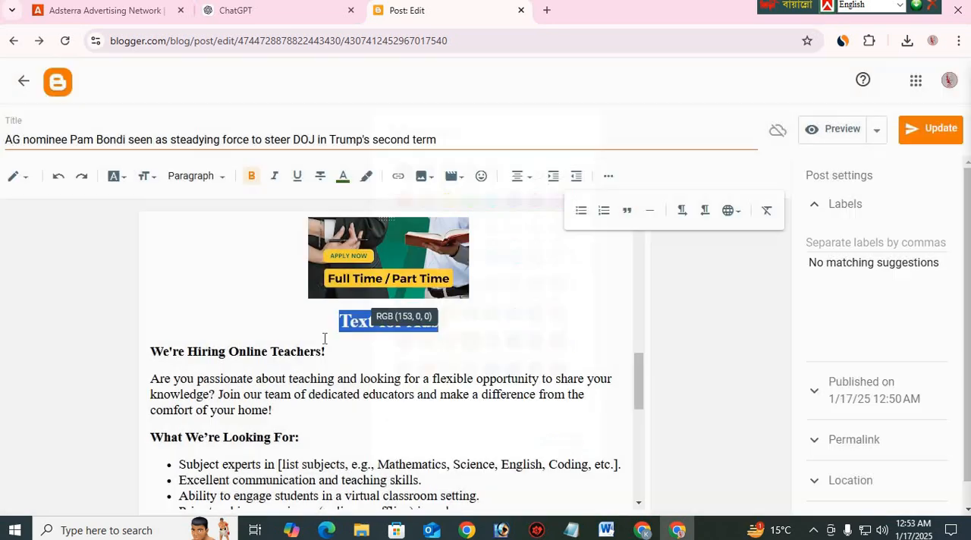
pyautogui.click(323, 340)
pyautogui.scroll(-4, 478, 350)
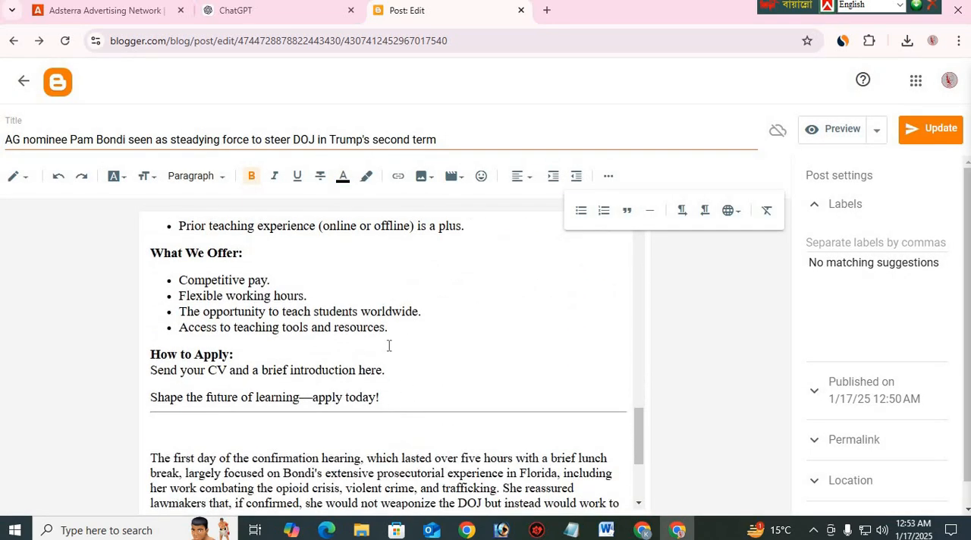
pyautogui.scroll(4, 388, 346)
pyautogui.click(389, 278)
pyautogui.click(528, 378)
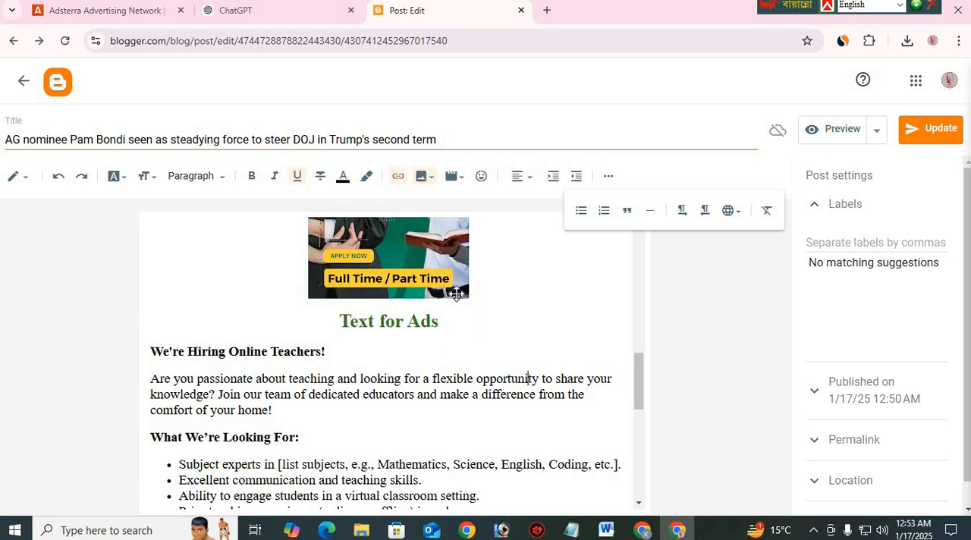
pyautogui.click(378, 262)
pyautogui.scroll(3, 410, 338)
pyautogui.click(553, 357)
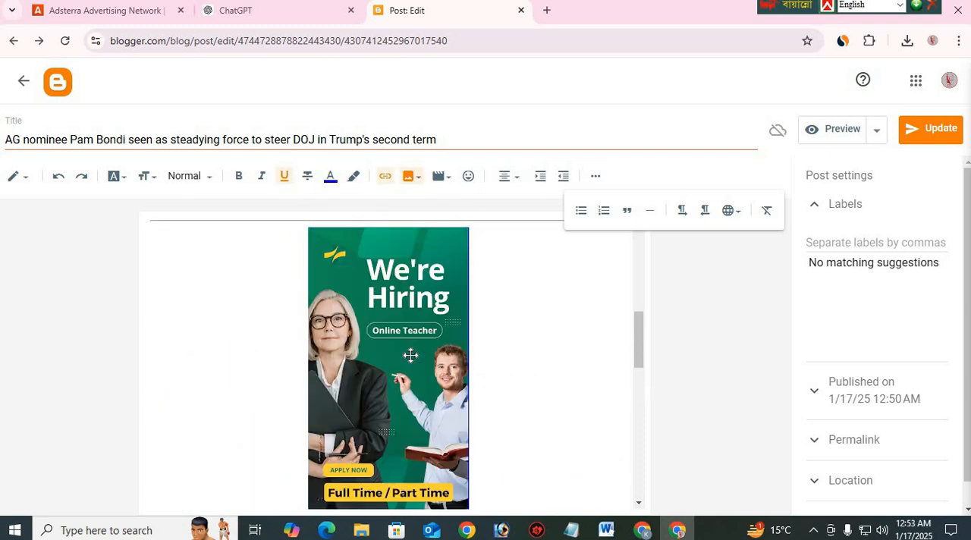
pyautogui.click(410, 355)
pyautogui.click(508, 345)
pyautogui.click(410, 360)
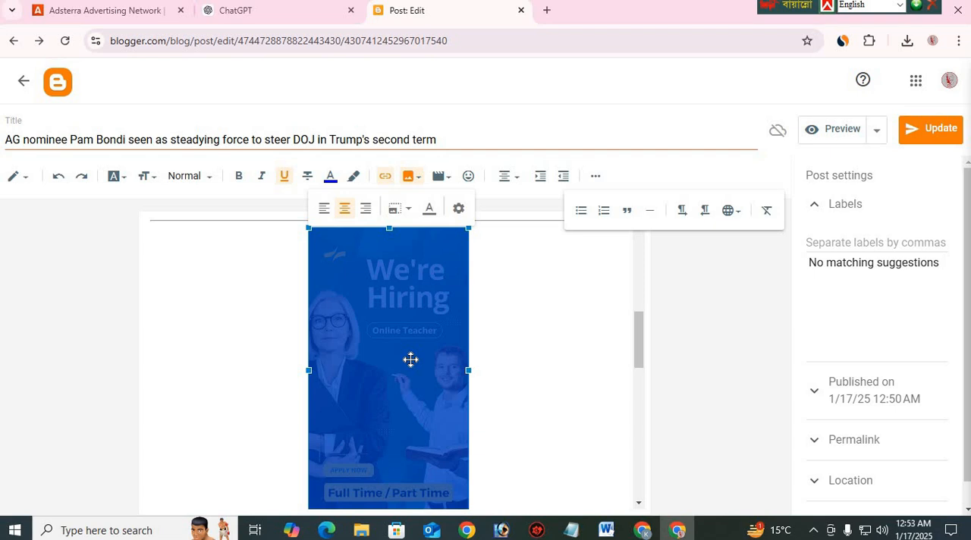
pyautogui.click(502, 362)
pyautogui.click(417, 361)
pyautogui.click(516, 352)
pyautogui.click(416, 360)
pyautogui.click(513, 362)
pyautogui.scroll(-3, 347, 440)
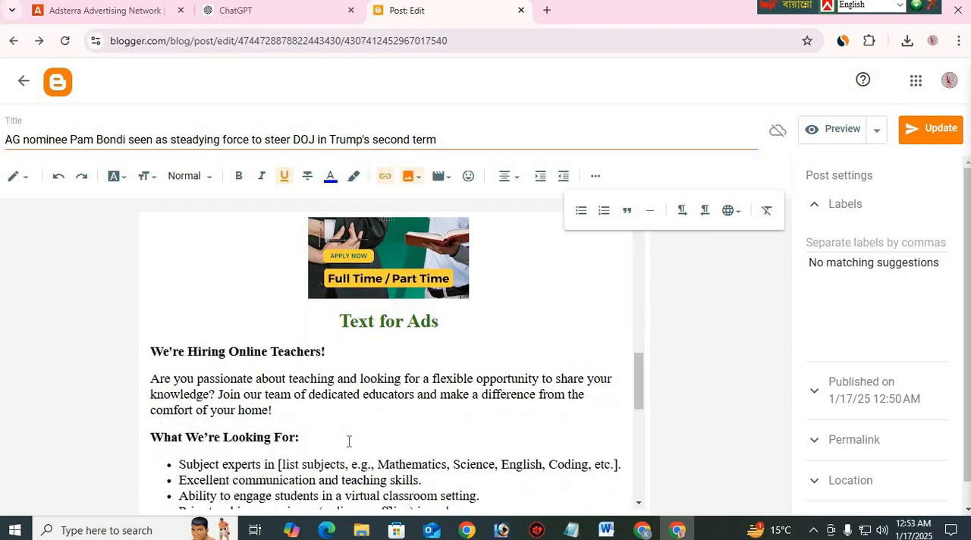
# Select the "We're Hiring" image and copy the web address of the open Adsterra homepage
pyautogui.click(417, 286)
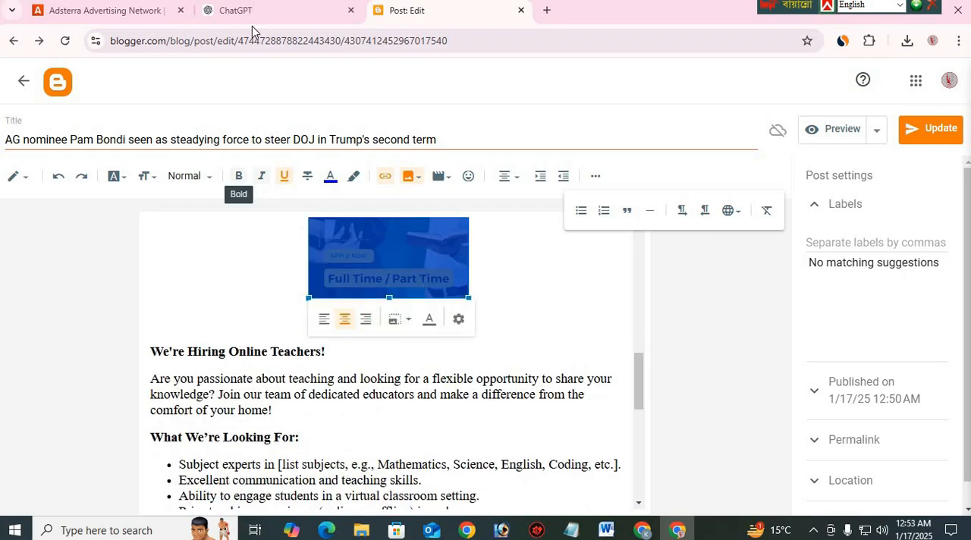
pyautogui.click(144, 13)
pyautogui.click(166, 41)
pyautogui.hotkey('ctrl', 'c')
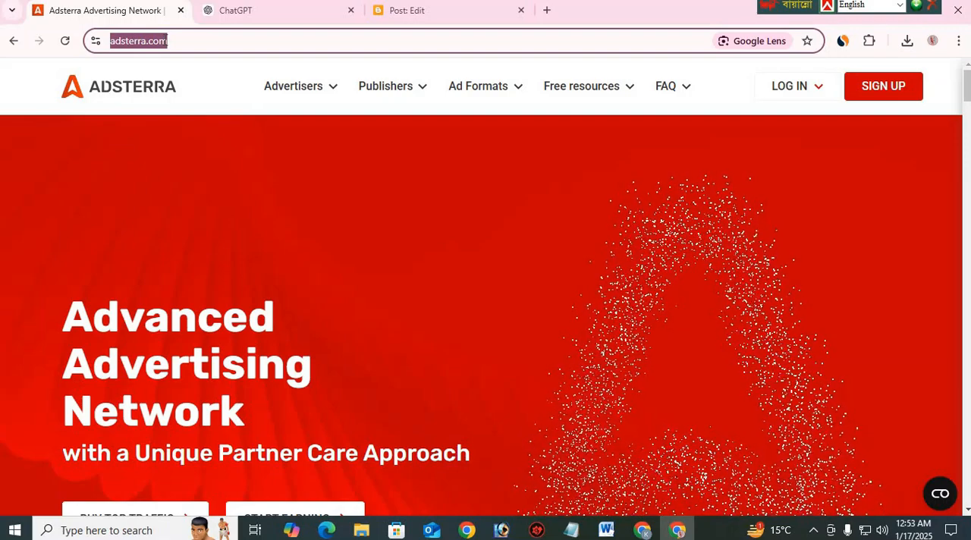
pyautogui.click(395, 11)
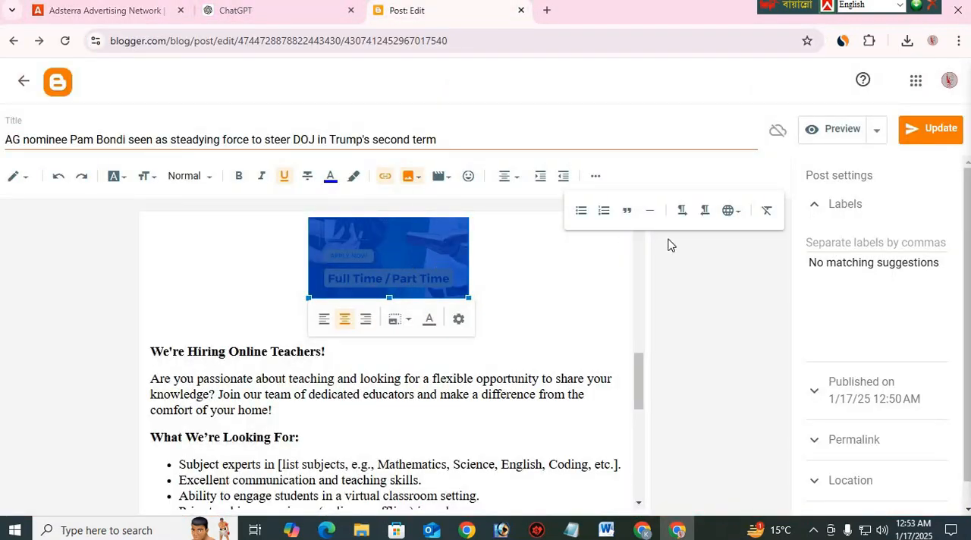
pyautogui.click(385, 176)
pyautogui.click(539, 251)
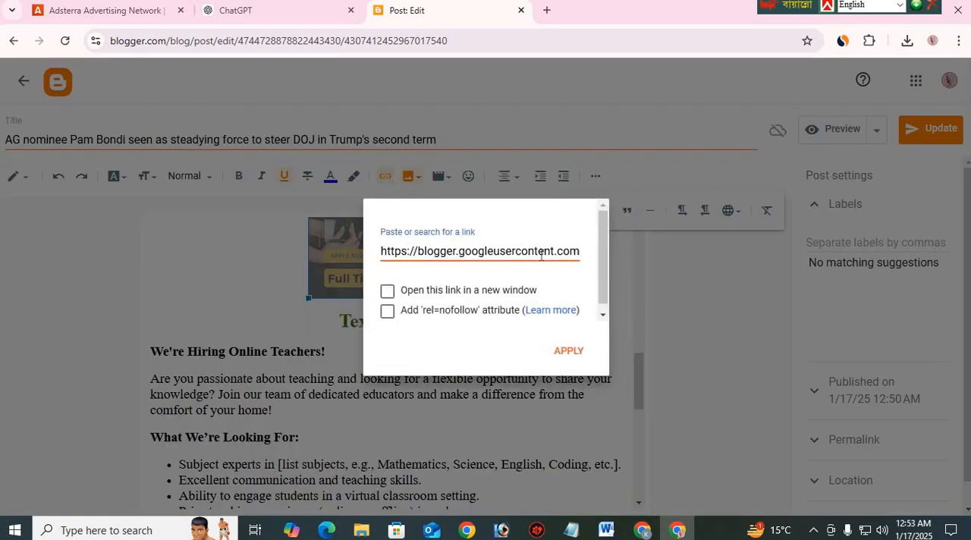
pyautogui.hotkey('ctrl', 'a')
pyautogui.press('BackSpace')
pyautogui.hotkey('ctrl', 'v')
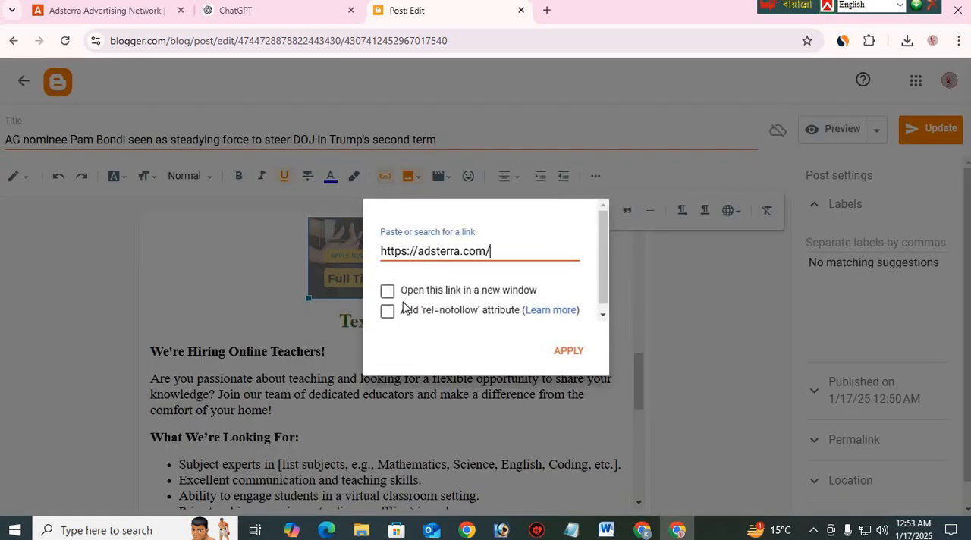
pyautogui.click(388, 291)
pyautogui.click(579, 353)
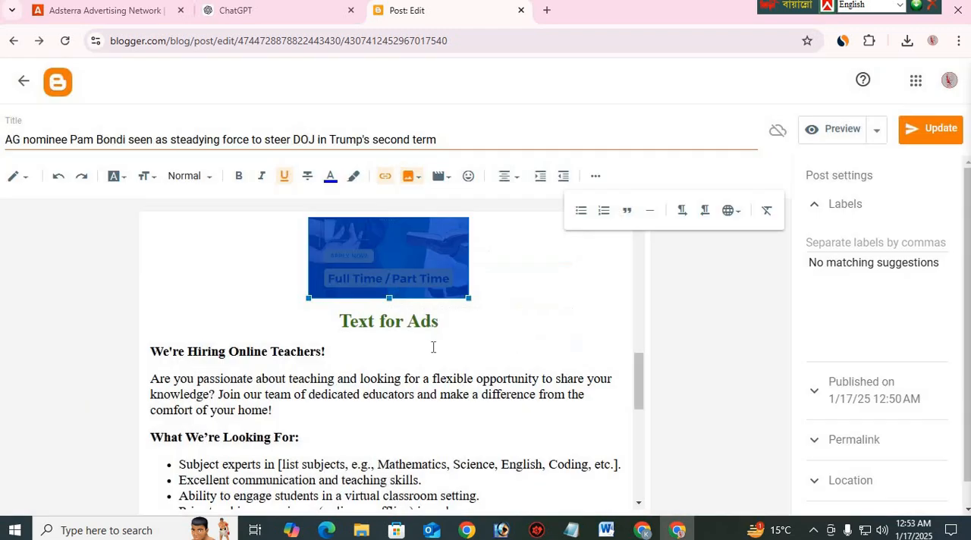
pyautogui.scroll(2, 433, 347)
pyautogui.click(420, 324)
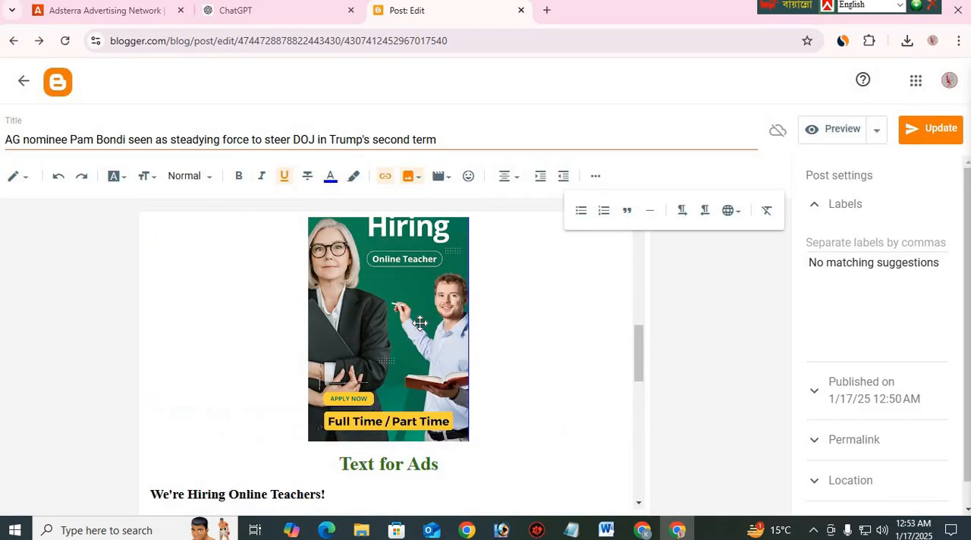
pyautogui.click(421, 337)
pyautogui.scroll(-6, 429, 370)
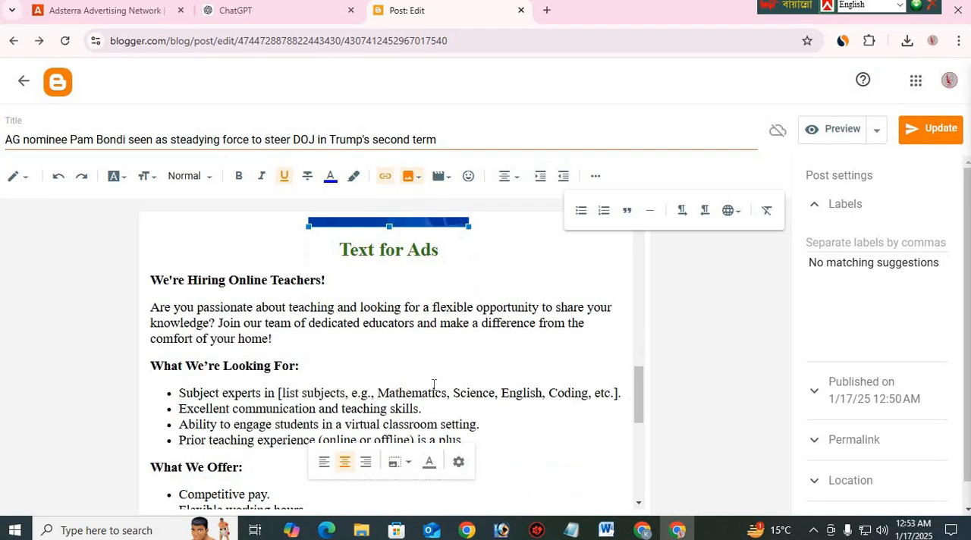
pyautogui.click(383, 326)
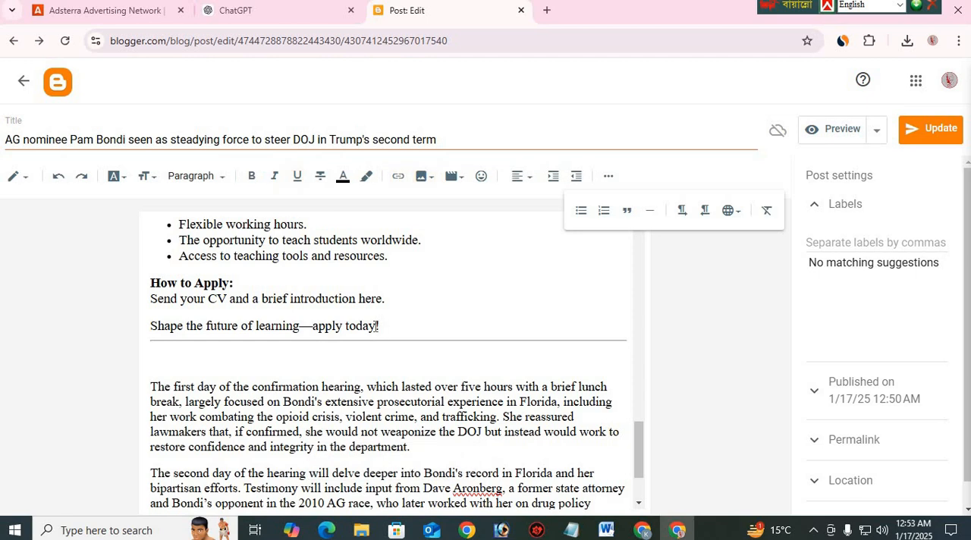
pyautogui.moveTo(375, 326); pyautogui.dragTo(315, 333)
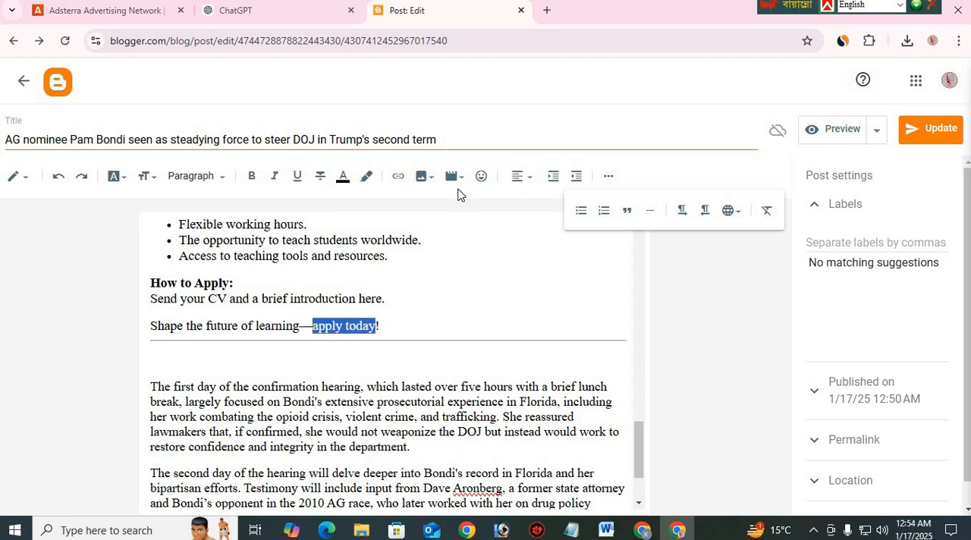
pyautogui.click(398, 177)
pyautogui.moveTo(449, 225); pyautogui.dragTo(380, 226)
pyautogui.click(422, 285)
pyautogui.hotkey('ctrl', 'v')
pyautogui.press('Tab')
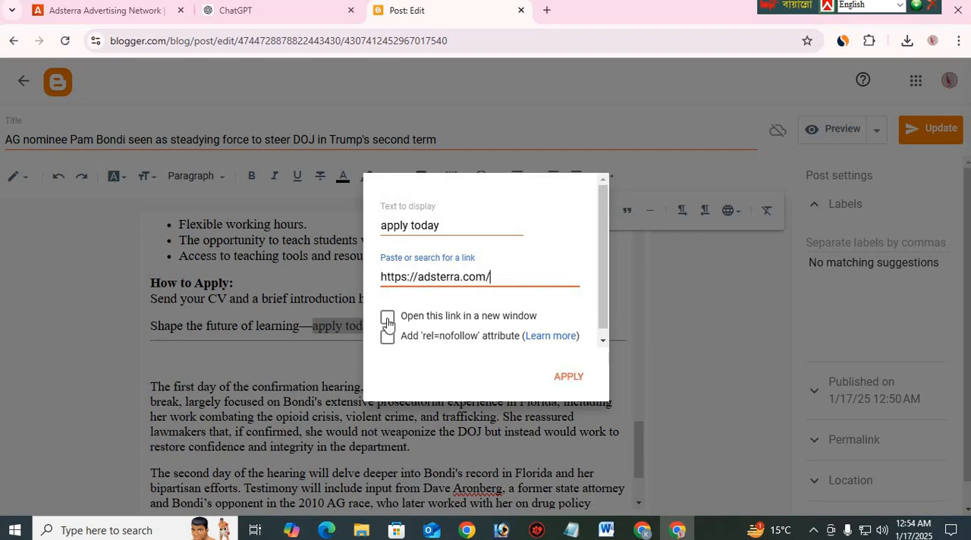
pyautogui.press('space')
pyautogui.click(567, 377)
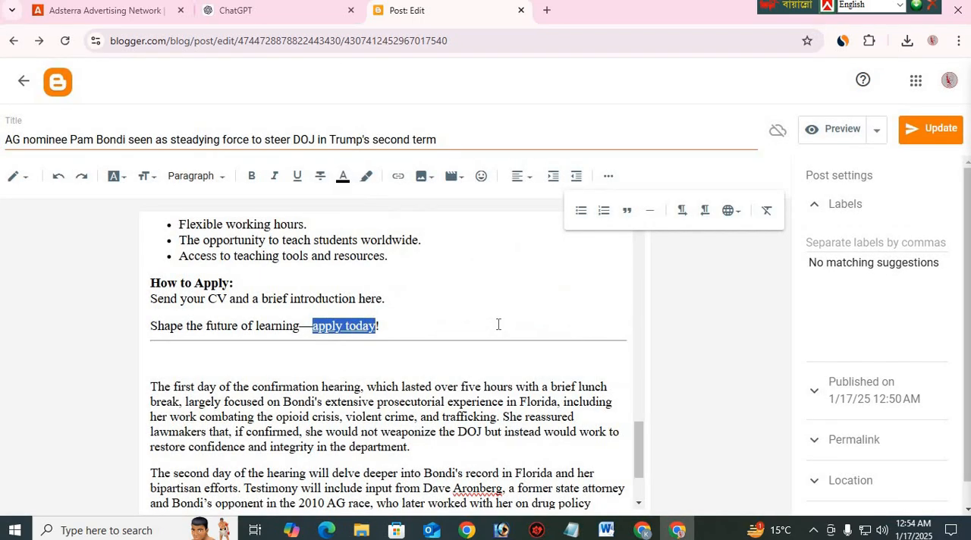
# Review the hiring ad from its image and heading down to the linked "apply today" text
pyautogui.scroll(6, 393, 347)
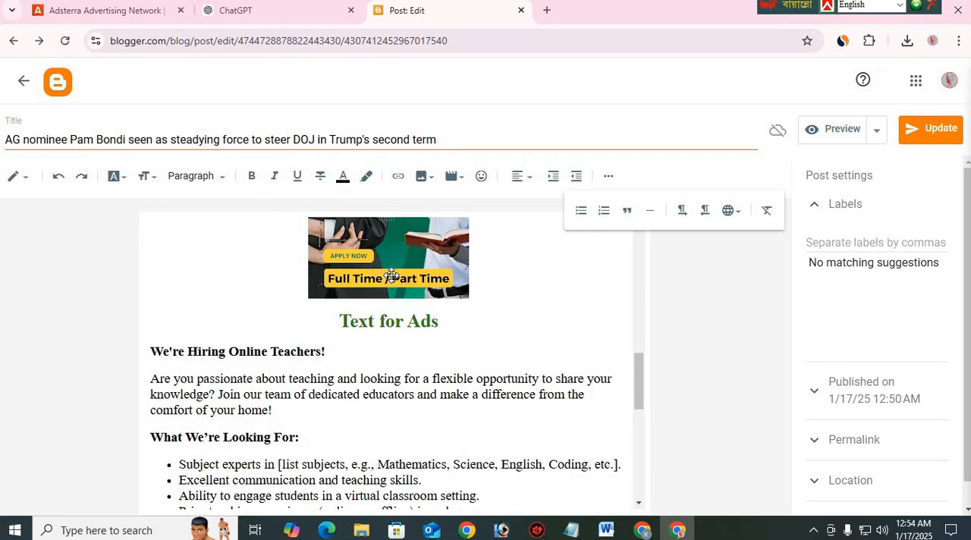
pyautogui.scroll(-3, 337, 435)
pyautogui.scroll(5, 351, 427)
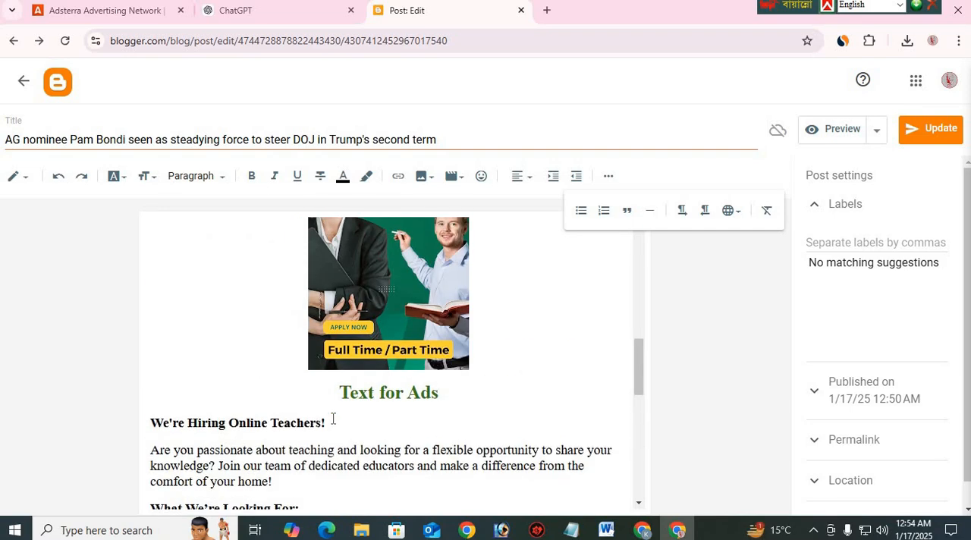
pyautogui.scroll(-2, 397, 417)
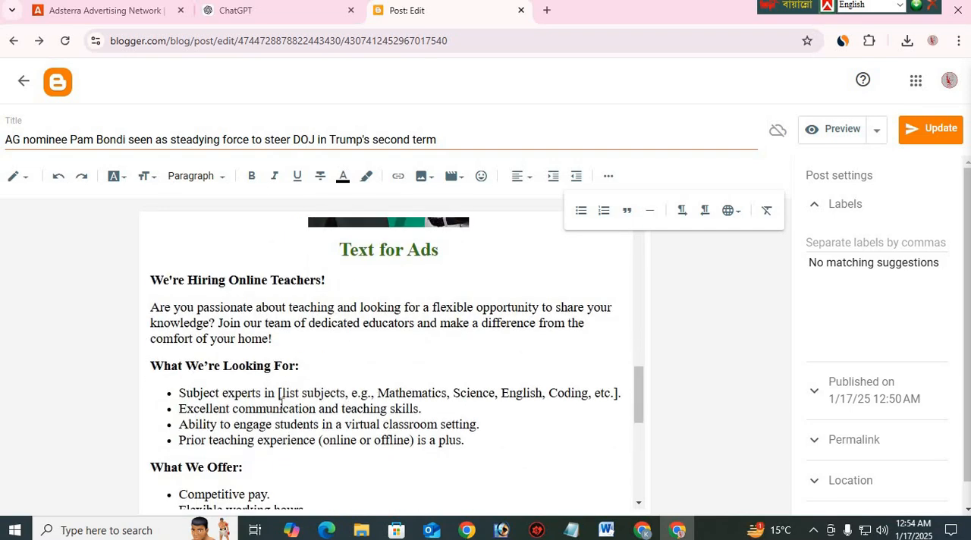
pyautogui.scroll(3, 283, 330)
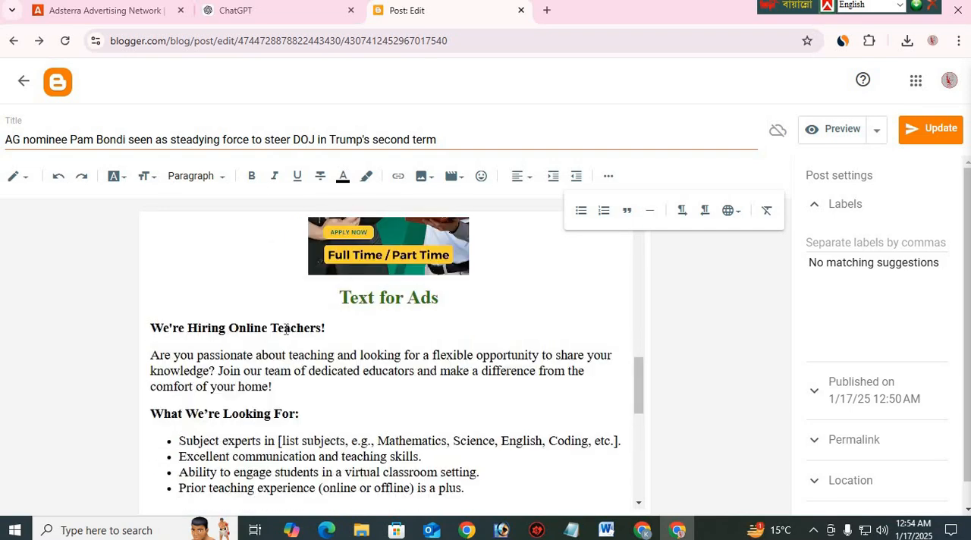
pyautogui.scroll(-8, 267, 278)
pyautogui.scroll(1, 469, 341)
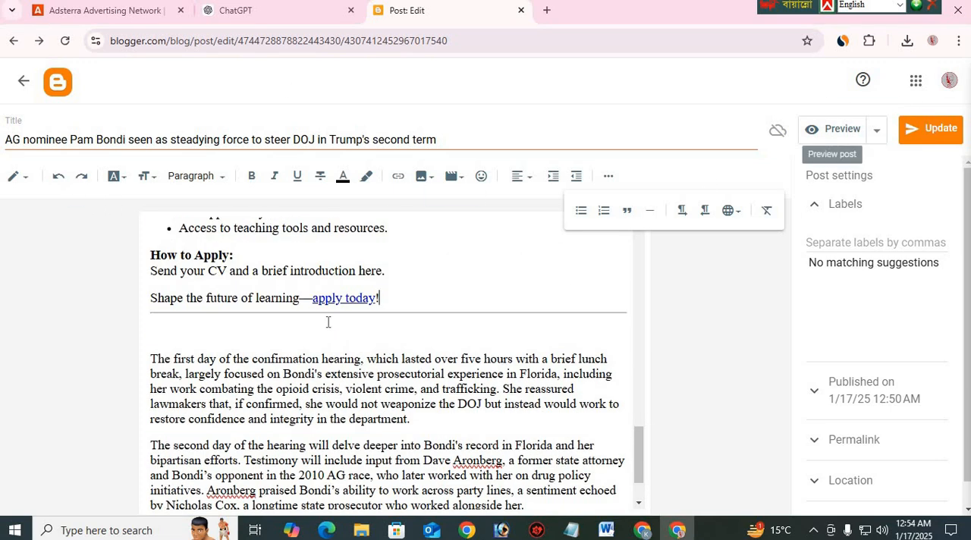
pyautogui.scroll(4, 599, 286)
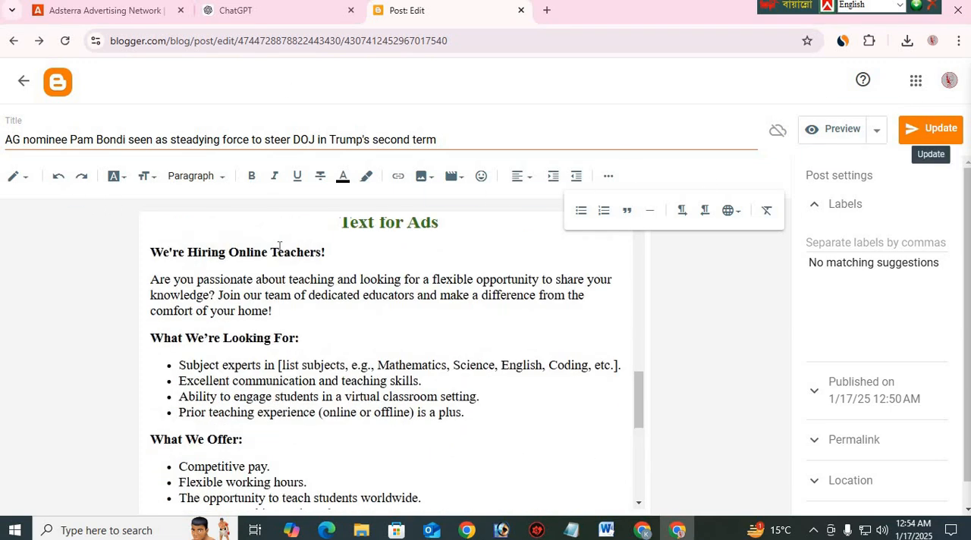
# Update the published Blogger post with the formatted and linked hiring ad
pyautogui.click(937, 139)
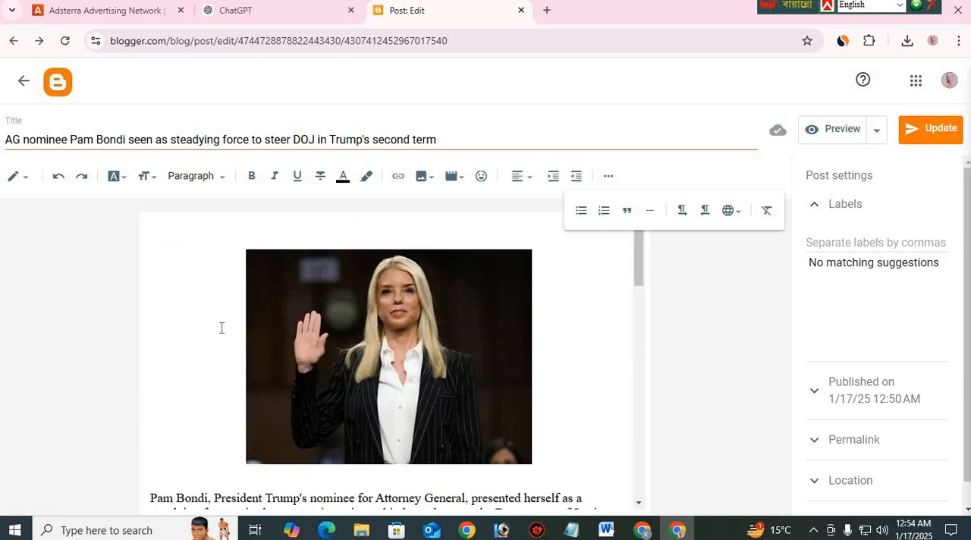
pyautogui.scroll(-4, 222, 328)
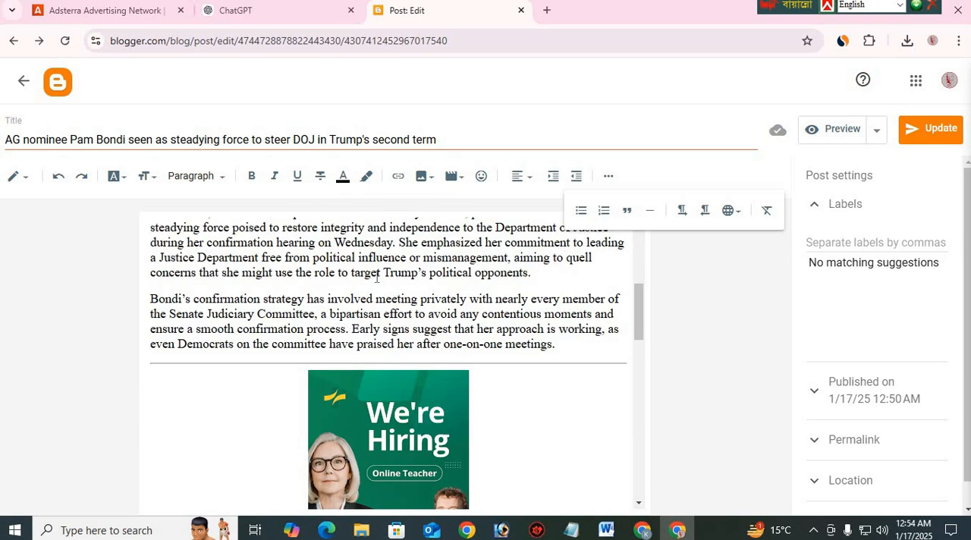
# Review the post from the article photo through the hiring ad and its "apply today" link to the closing paragraphs
pyautogui.scroll(-2, 335, 357)
pyautogui.scroll(5, 285, 363)
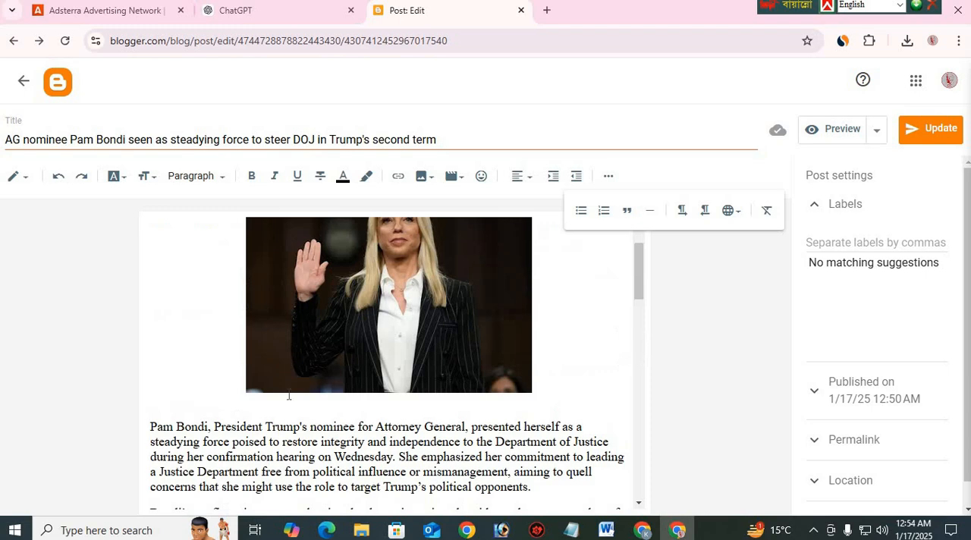
pyautogui.scroll(-5, 288, 395)
pyautogui.click(392, 338)
pyautogui.scroll(-3, 533, 359)
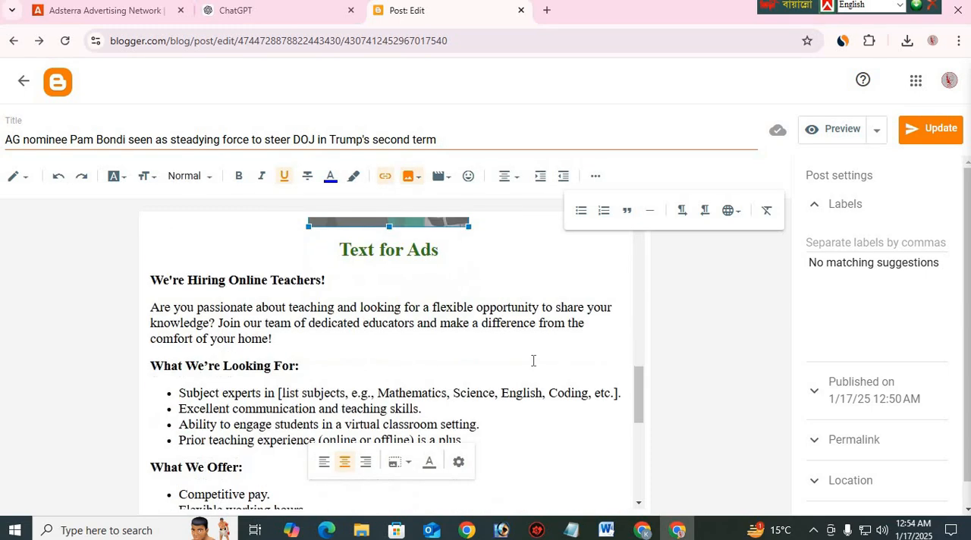
pyautogui.click(533, 364)
pyautogui.scroll(-3, 389, 397)
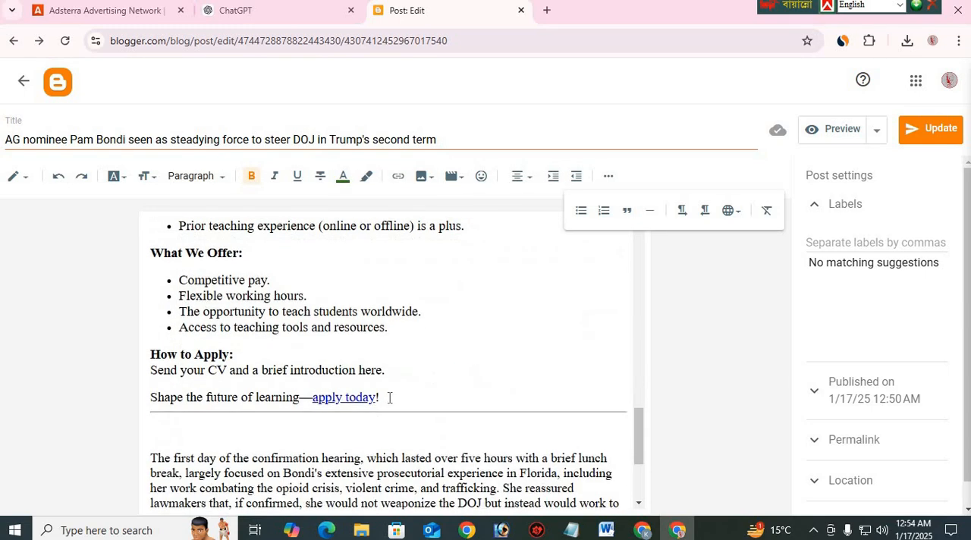
pyautogui.moveTo(391, 401); pyautogui.dragTo(311, 398)
pyautogui.scroll(-2, 260, 377)
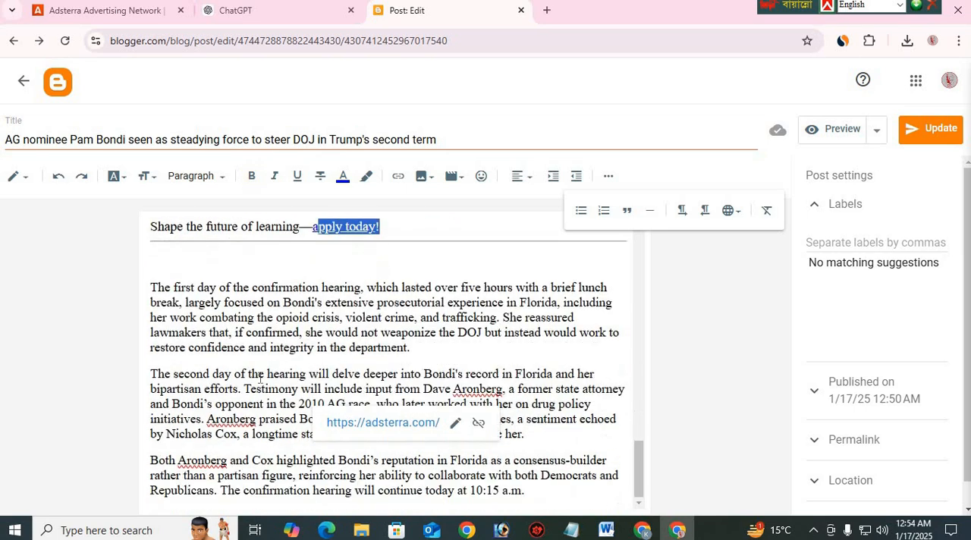
pyautogui.click(671, 317)
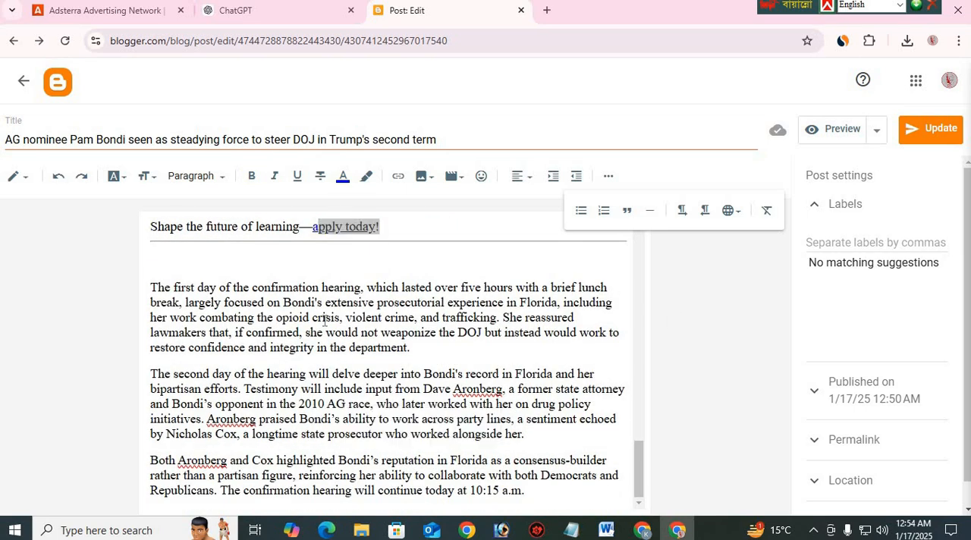
pyautogui.scroll(4, 307, 396)
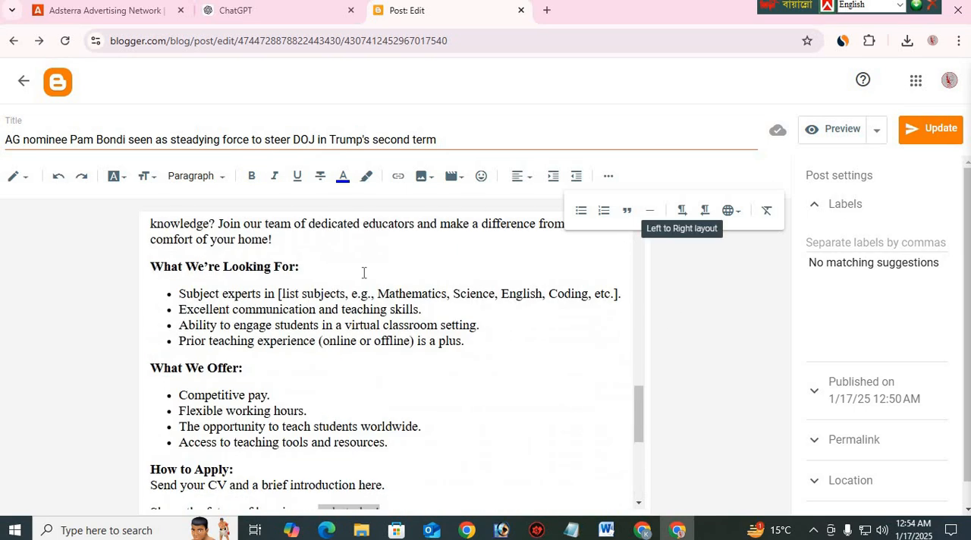
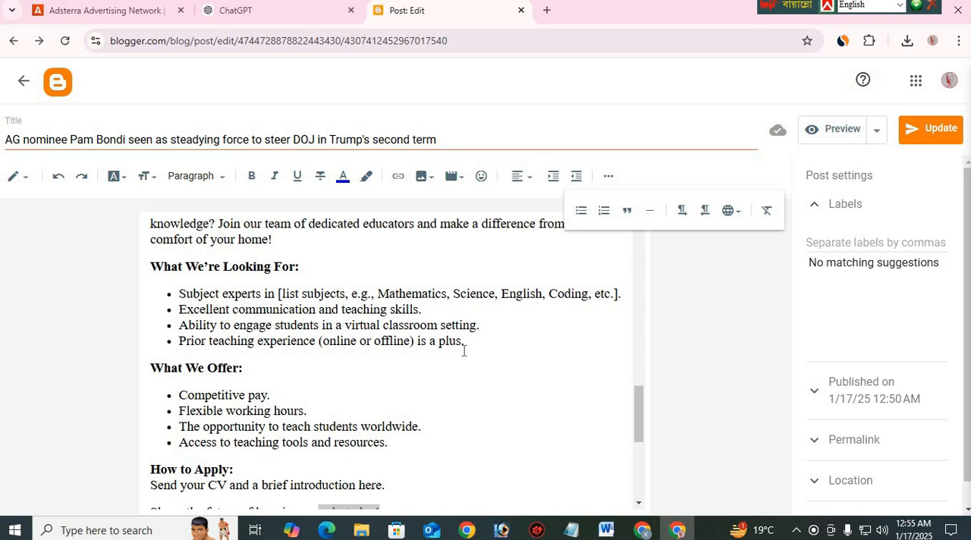
# Preview the Blogger post and check the article and hiring ad through the linked "apply today" text, closing the preview at the end
pyautogui.scroll(3, 296, 285)
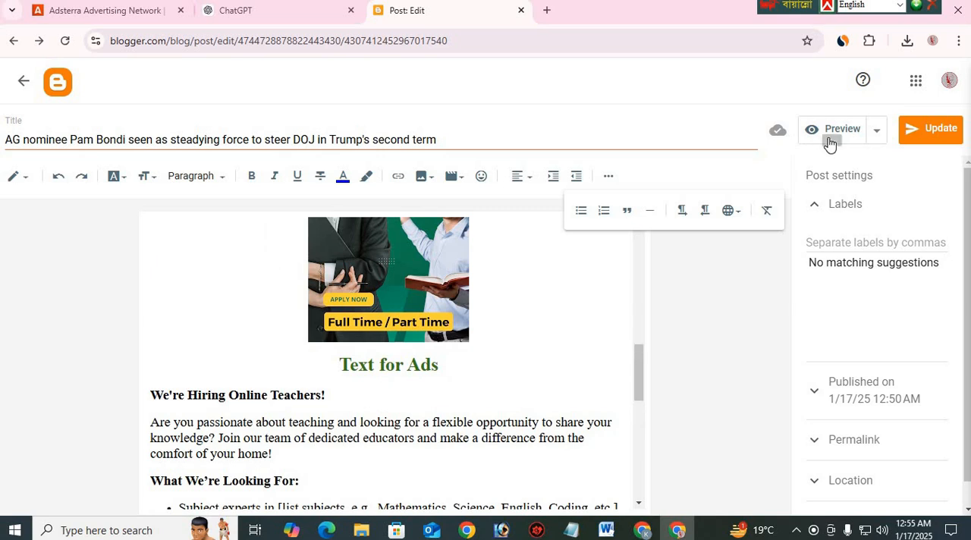
pyautogui.click(834, 133)
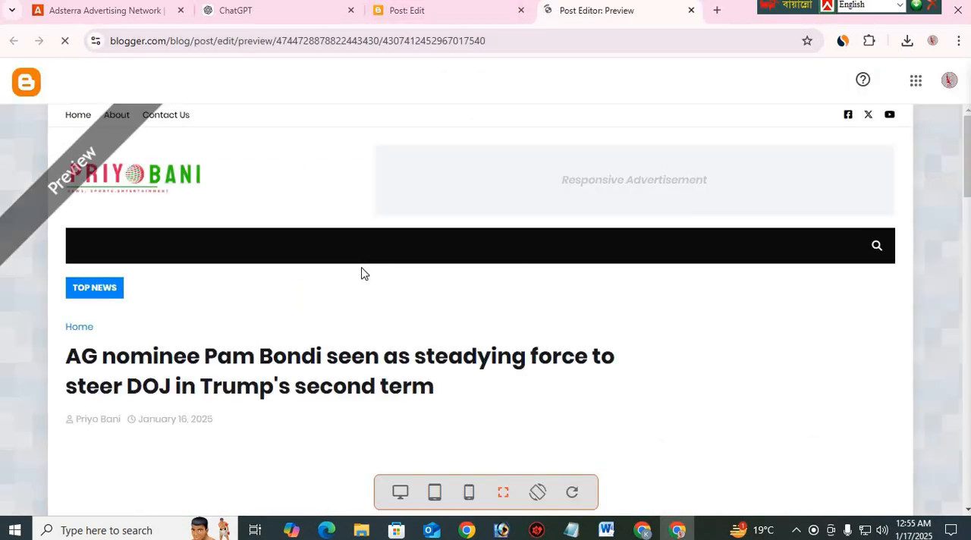
pyautogui.scroll(-9, 334, 208)
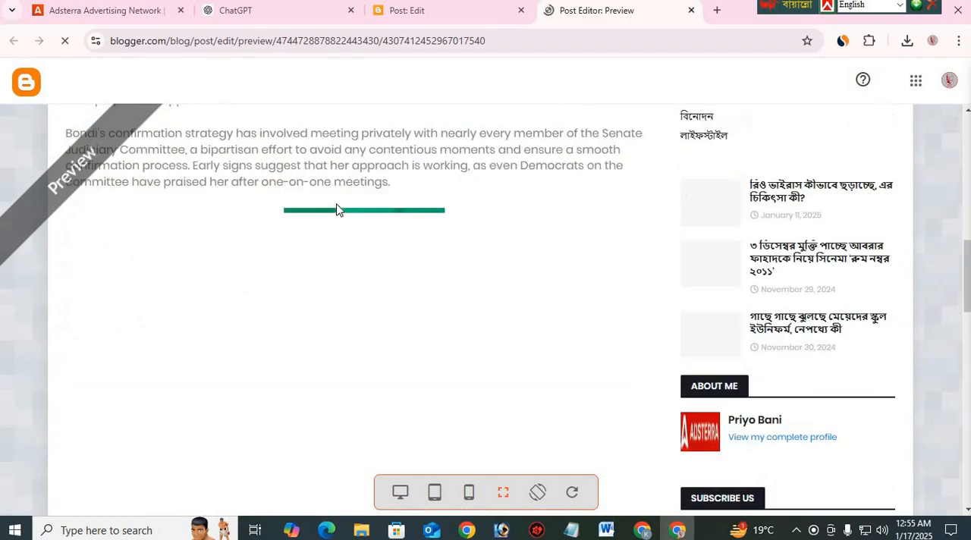
pyautogui.scroll(5, 339, 218)
pyautogui.scroll(-20, 339, 216)
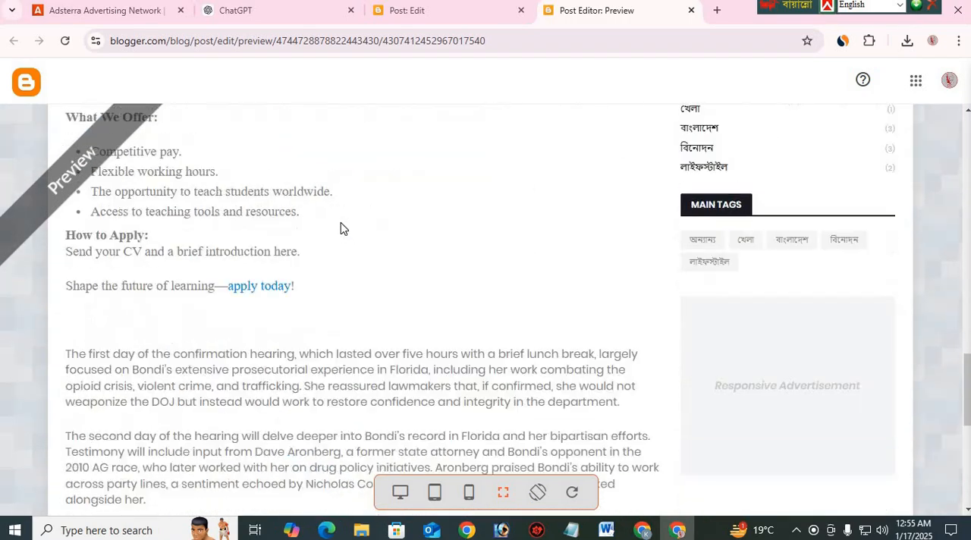
pyautogui.scroll(10, 551, 212)
pyautogui.scroll(10, 339, 278)
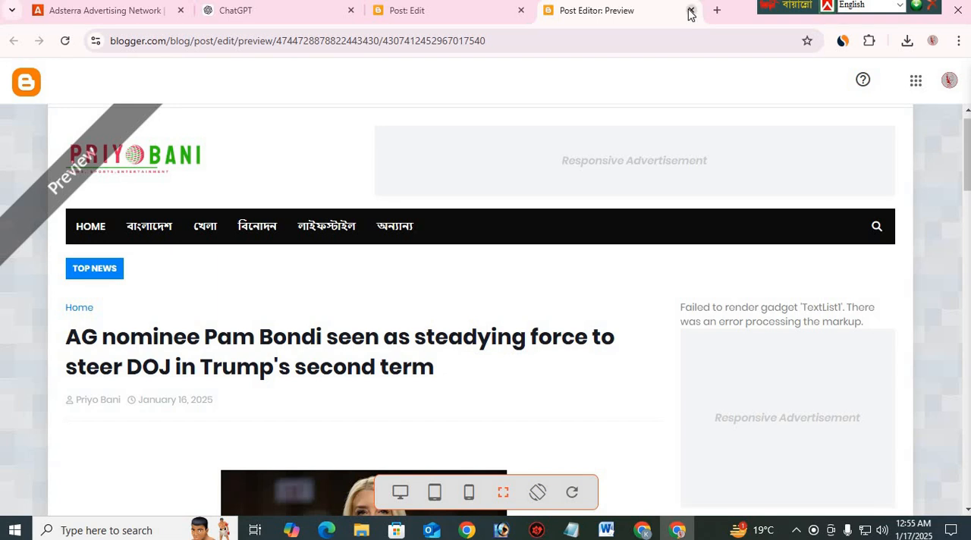
pyautogui.click(690, 10)
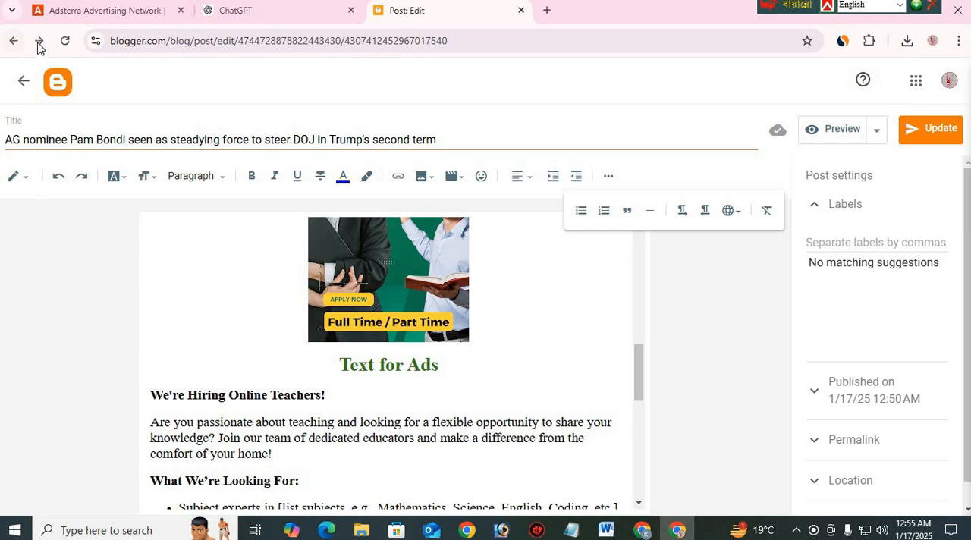
# Return to the blog's post list and copy the share link of the published "AG nominee Pam Bondi" post
pyautogui.click(14, 47)
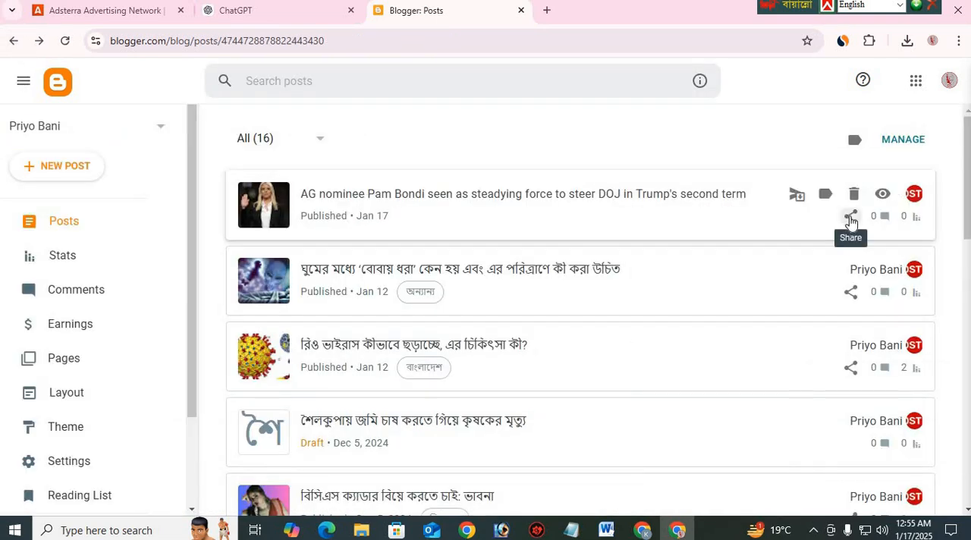
pyautogui.click(850, 218)
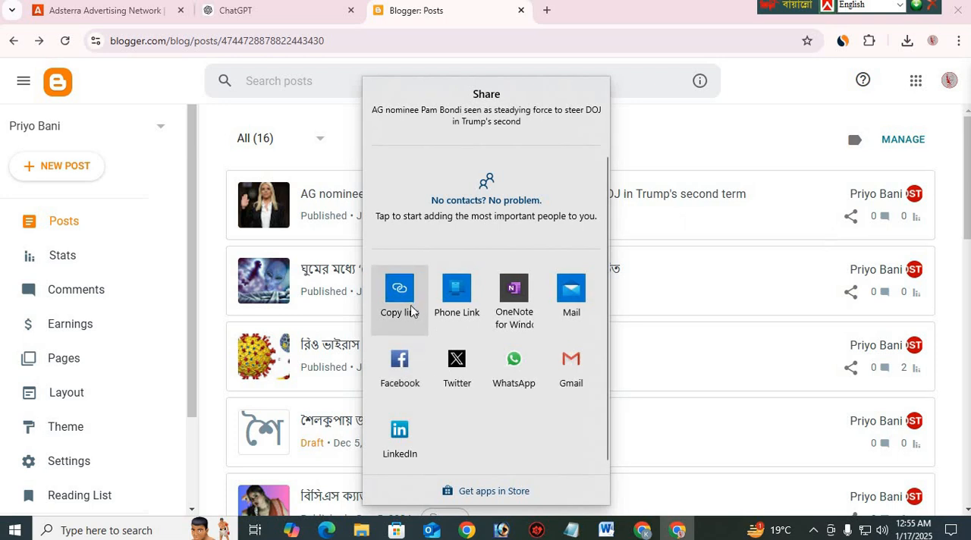
pyautogui.click(410, 298)
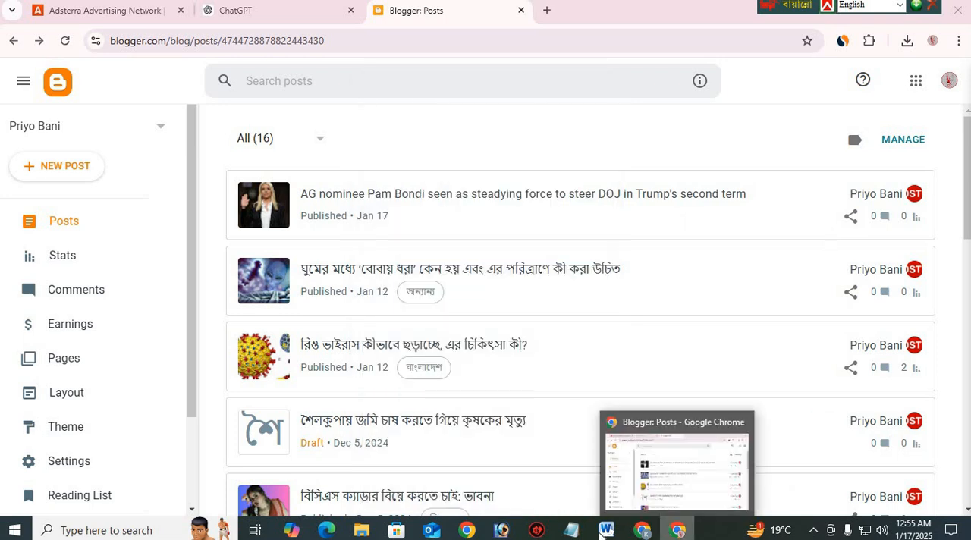
# Try adding the full post link after "See more>>" in the Notepad caption and remove it again
pyautogui.moveTo(570, 530)
pyautogui.click(734, 464)
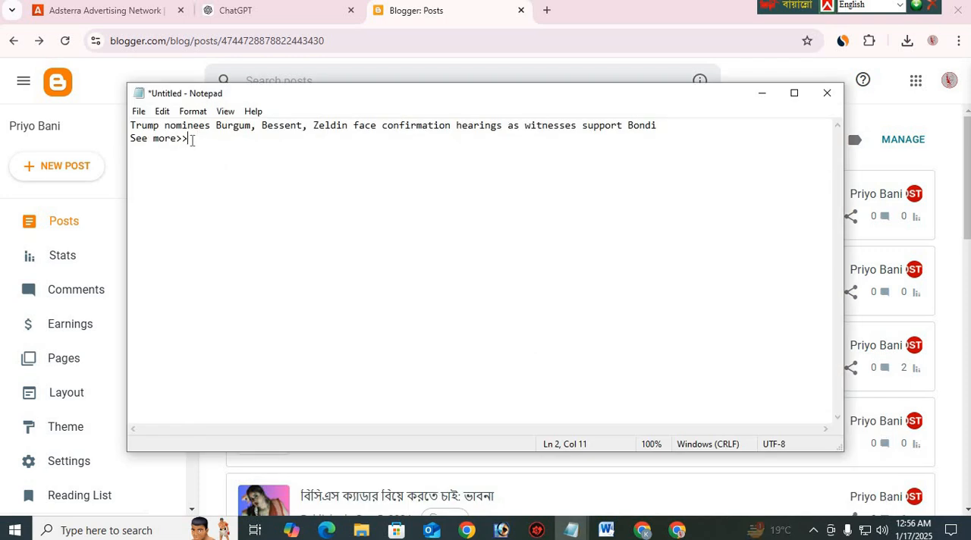
pyautogui.hotkey('ctrl', 'v')
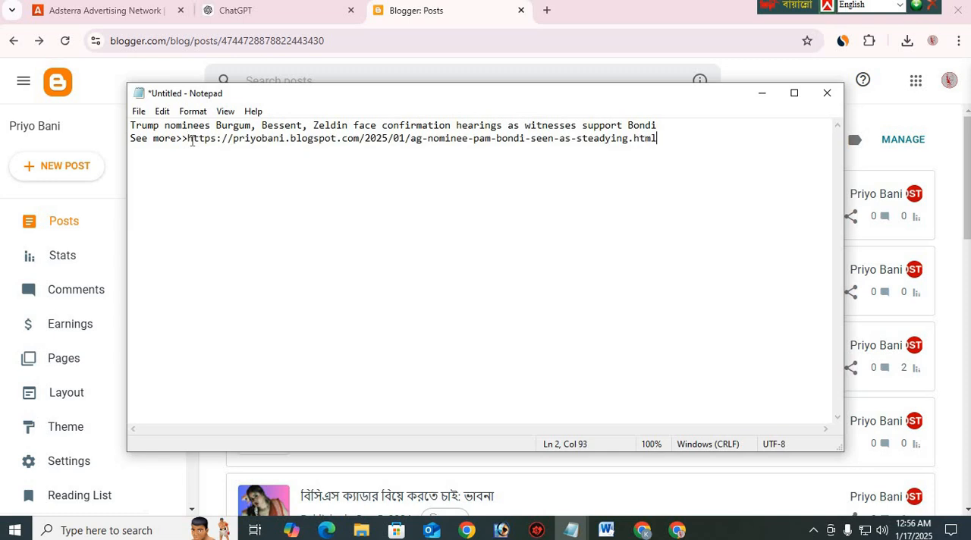
pyautogui.moveTo(189, 141); pyautogui.dragTo(659, 165)
pyautogui.press('BackSpace')
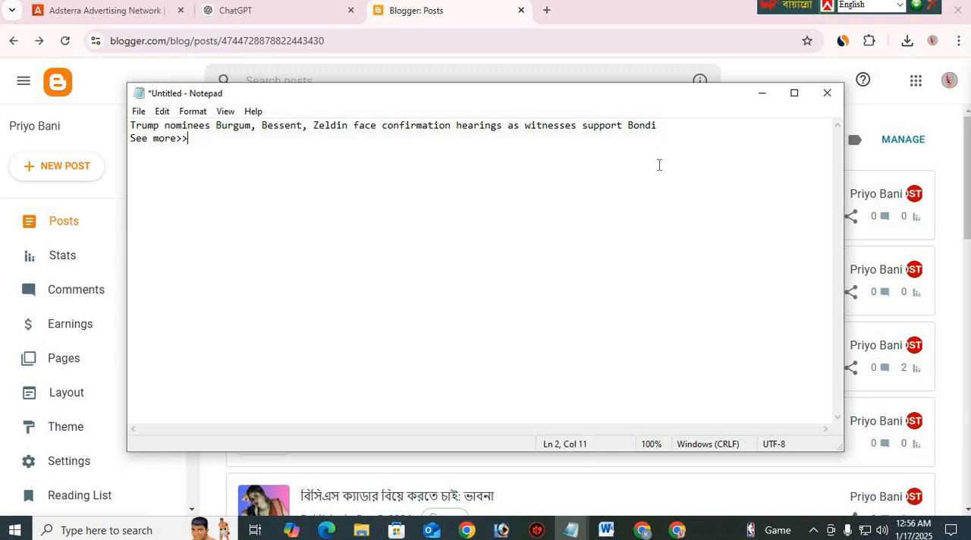
# Find a link shortener in a new browser tab, shorten the Blogger post's URL with the RB.GY Free URL Shortener, and copy the short link
pyautogui.click(546, 10)
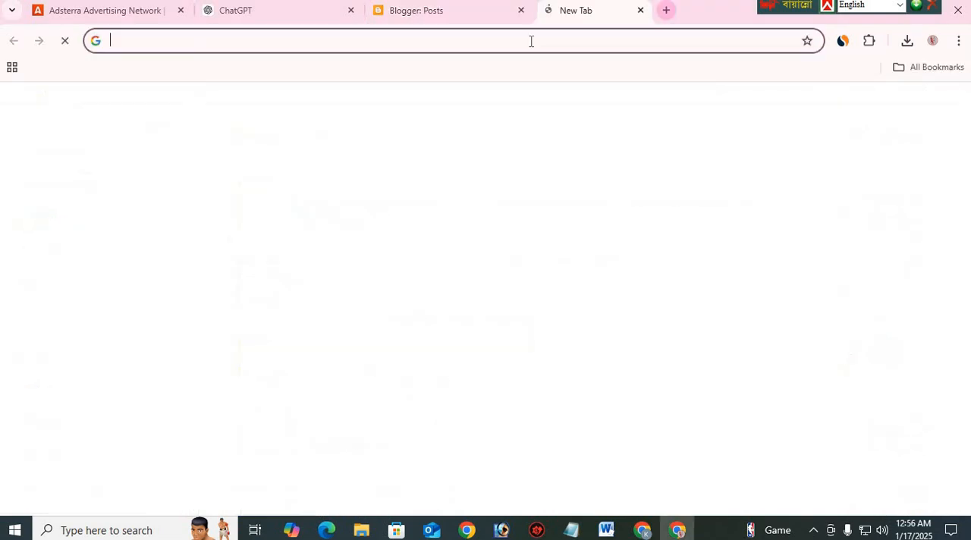
pyautogui.write('li')
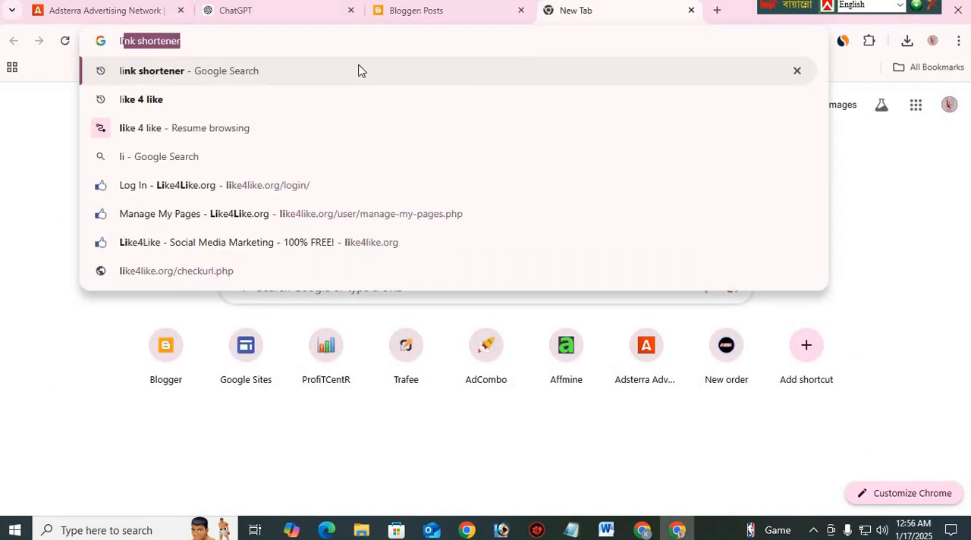
pyautogui.click(363, 62)
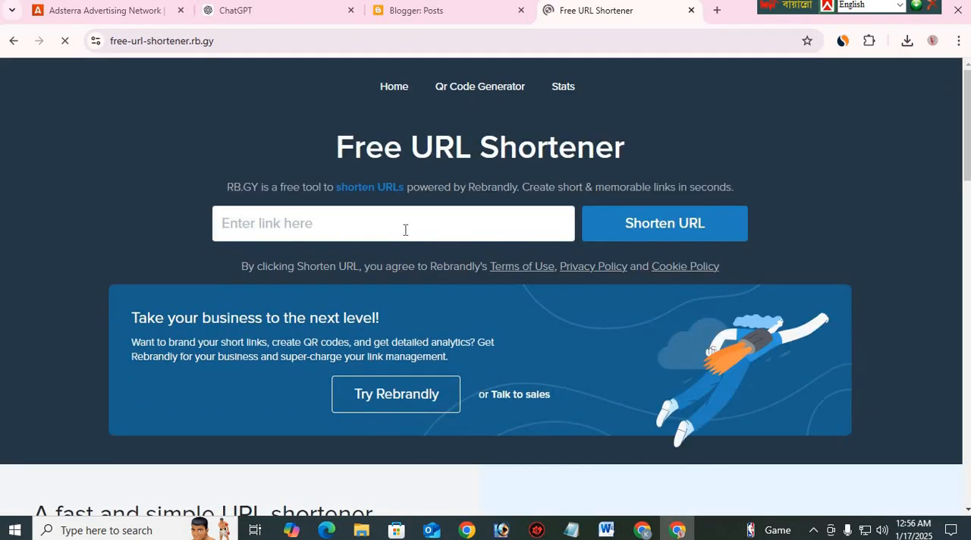
pyautogui.click(403, 228)
pyautogui.hotkey('ctrl', 'v')
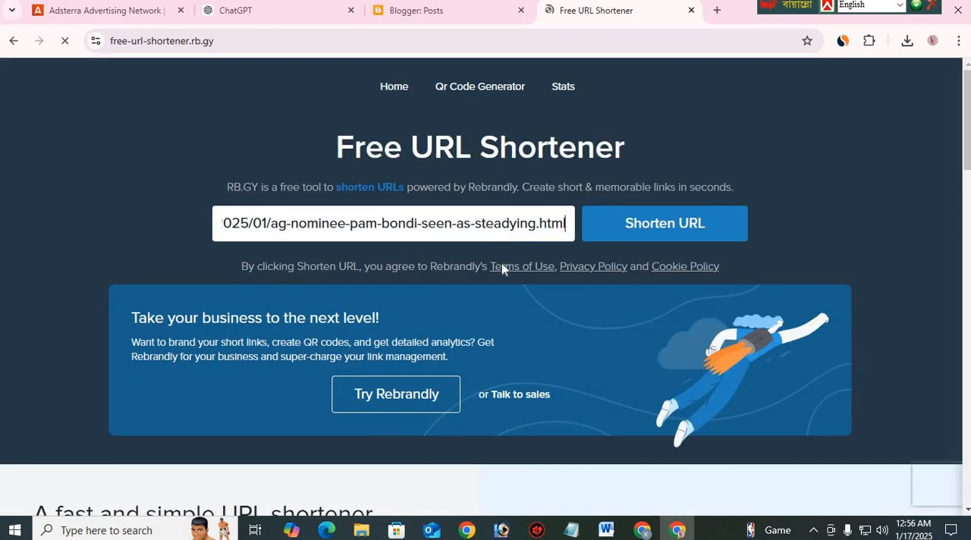
pyautogui.click(641, 222)
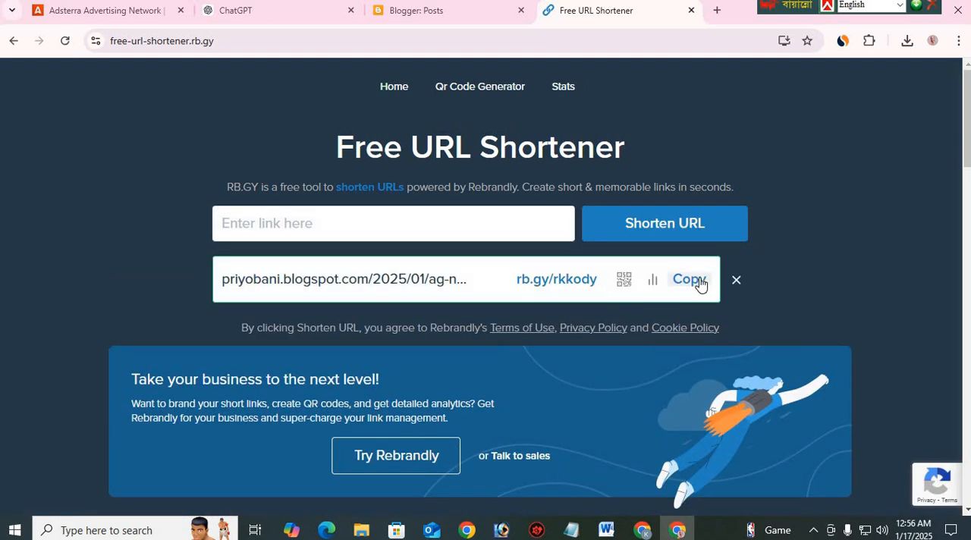
pyautogui.click(694, 282)
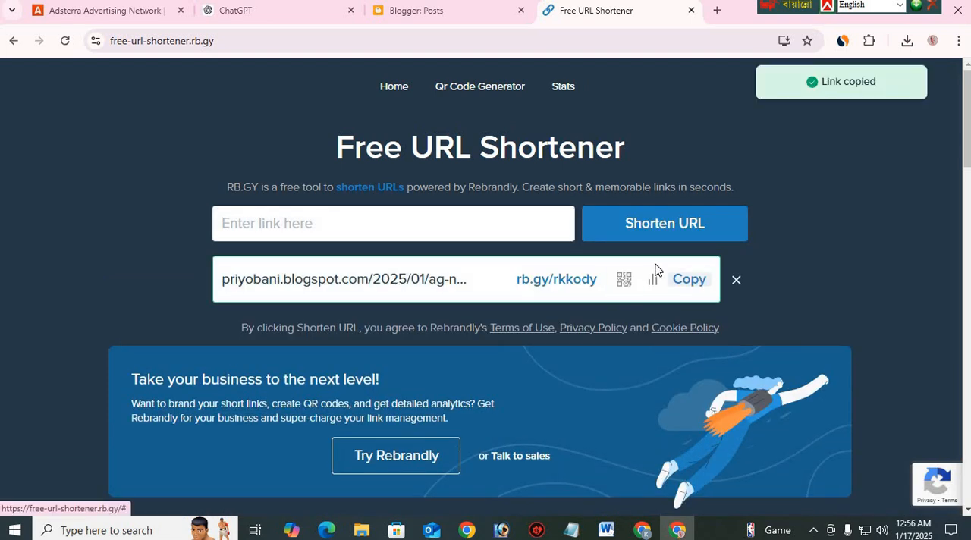
pyautogui.moveTo(570, 529)
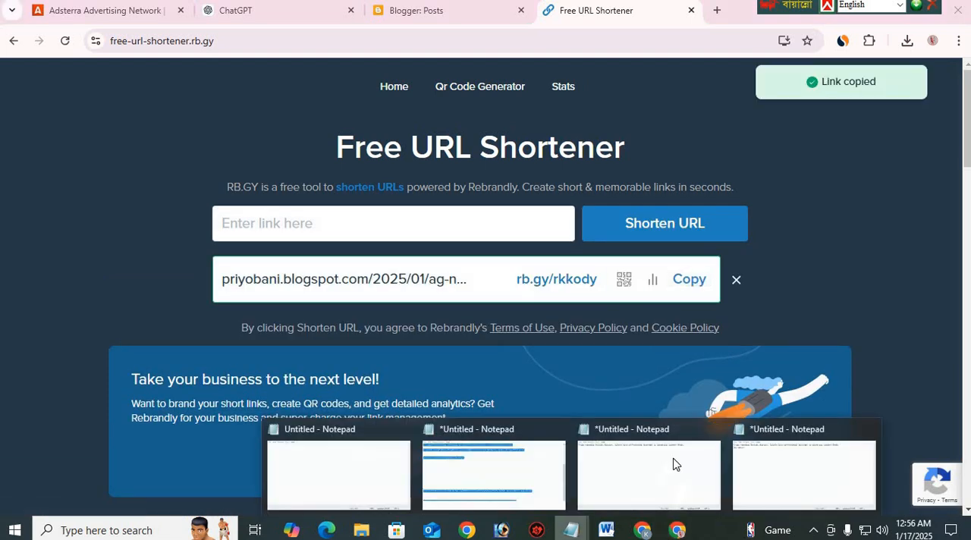
pyautogui.click(754, 453)
pyautogui.hotkey('ctrl', 'v')
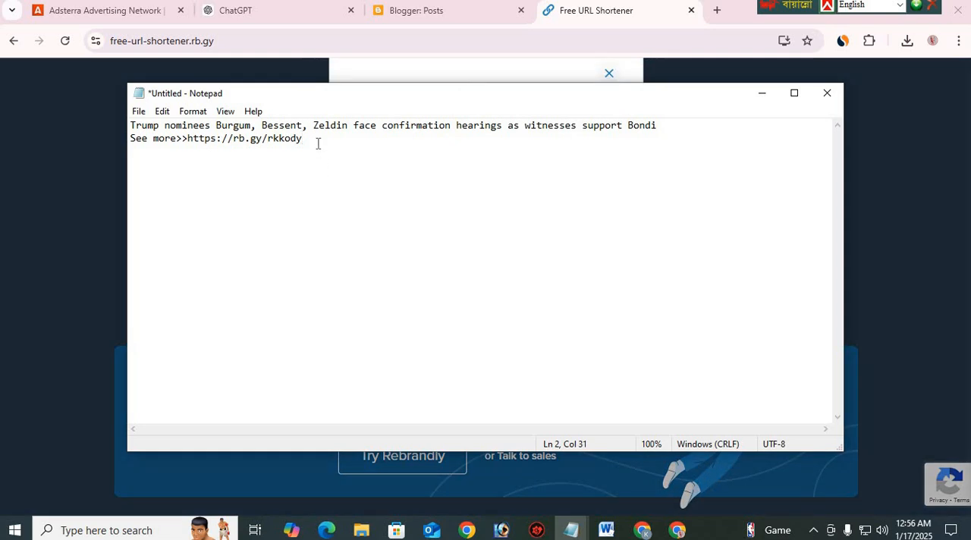
pyautogui.moveTo(212, 143); pyautogui.dragTo(128, 128)
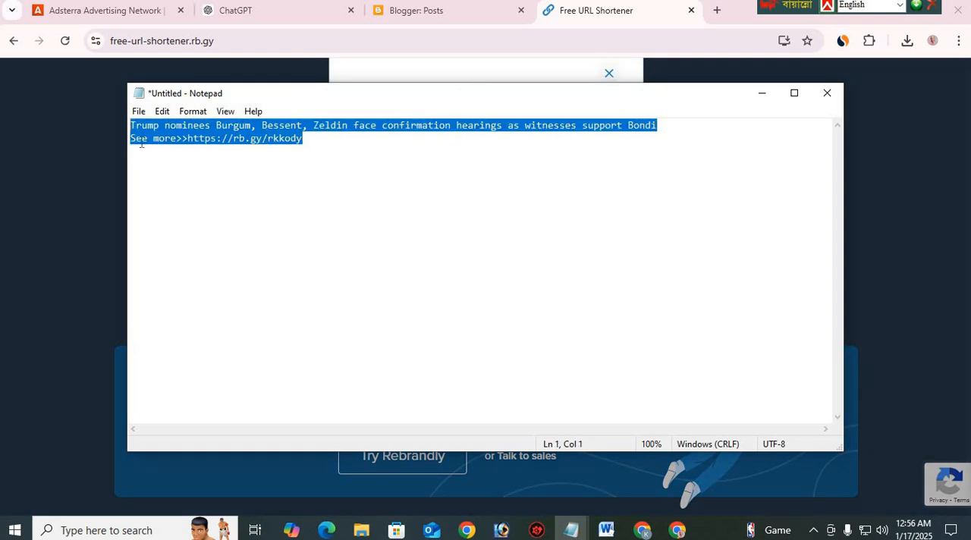
# On X, reply to the Fox News "LIVE UPDATES: Trump Treasury Secretary pick" post with the copied caption and short link
pyautogui.click(642, 530)
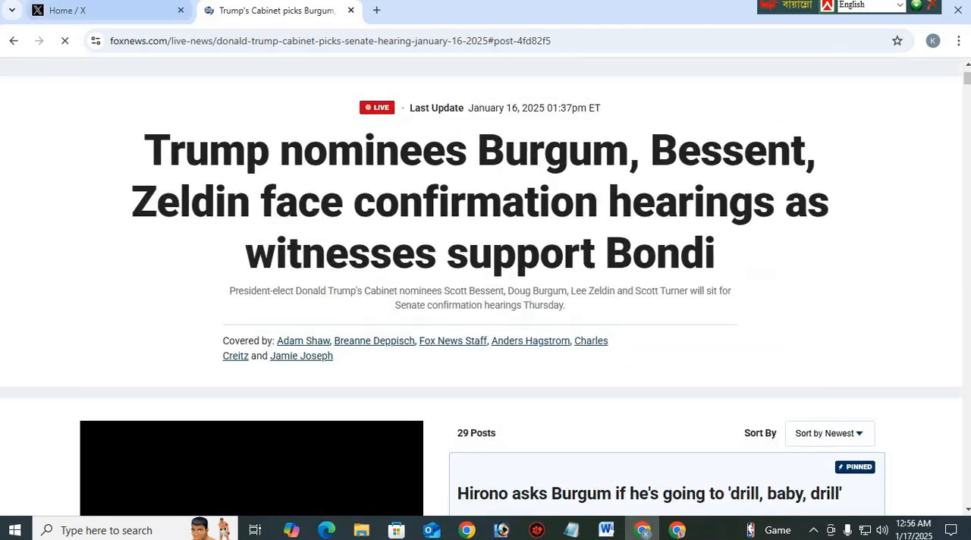
pyautogui.click(93, 11)
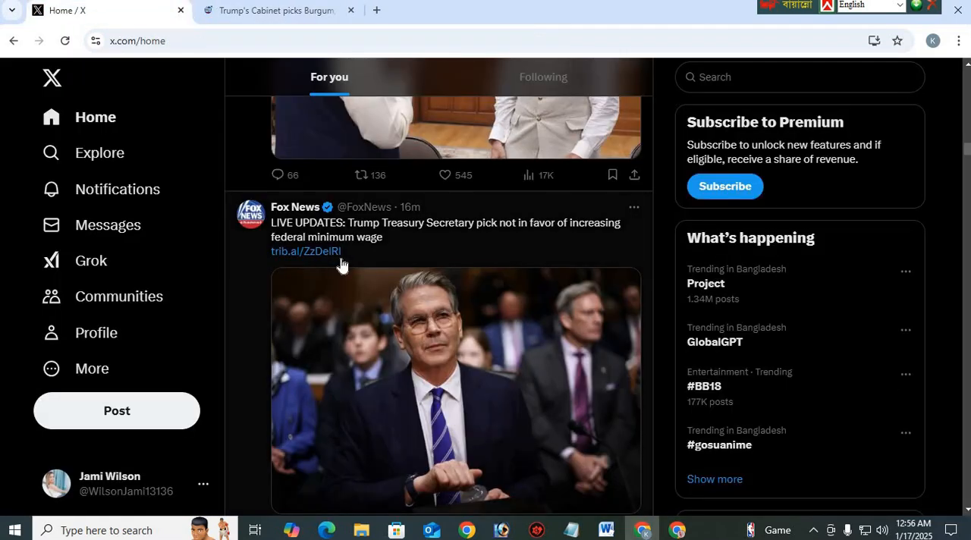
pyautogui.scroll(-3, 376, 258)
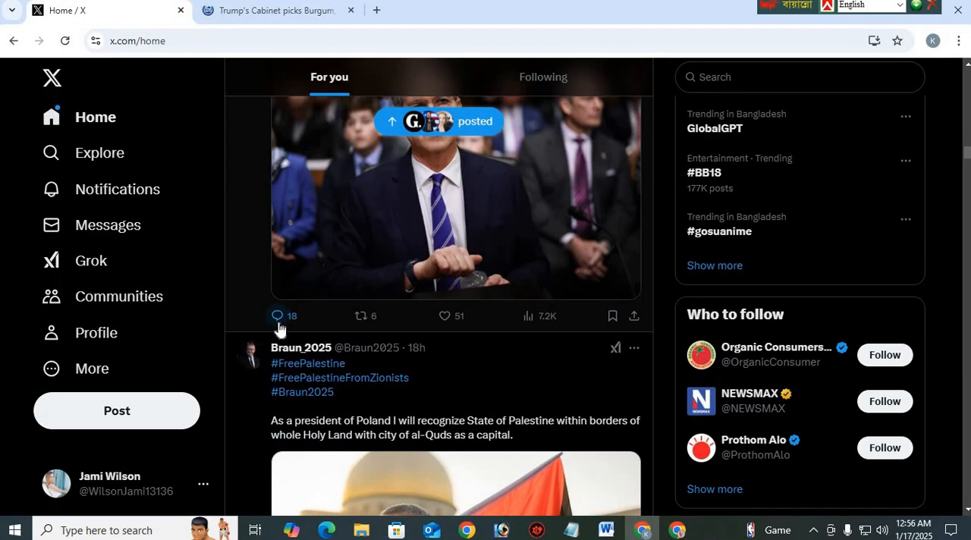
pyautogui.scroll(2, 424, 250)
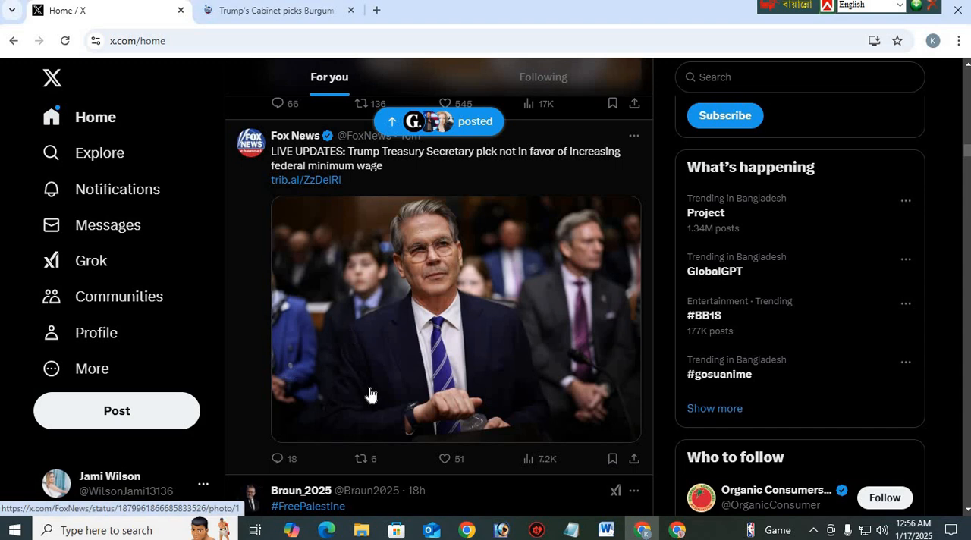
pyautogui.click(293, 459)
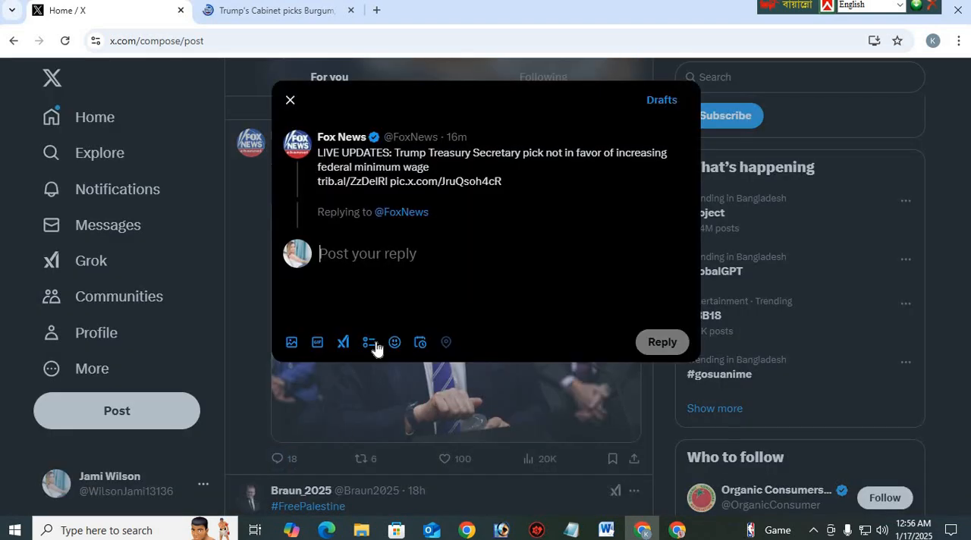
pyautogui.hotkey('ctrl', 'v')
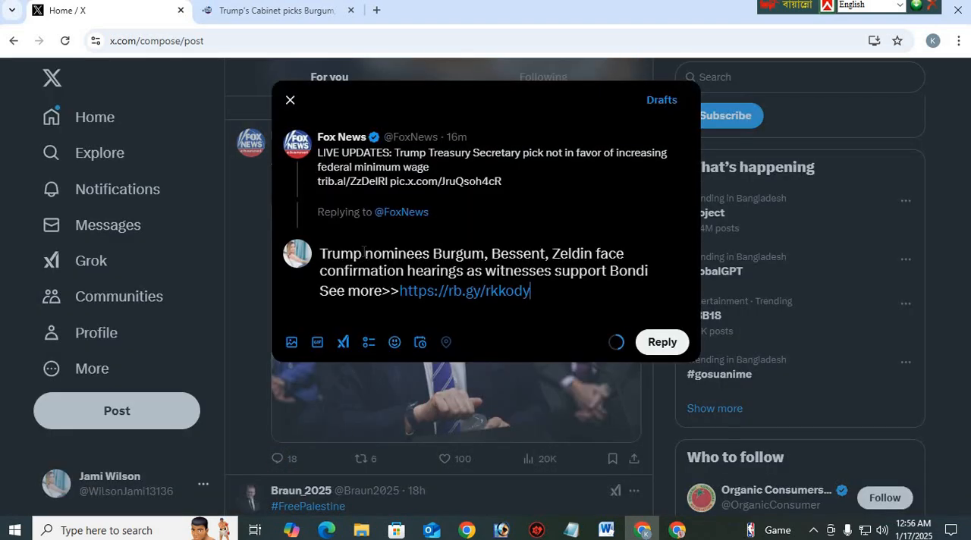
pyautogui.click(645, 343)
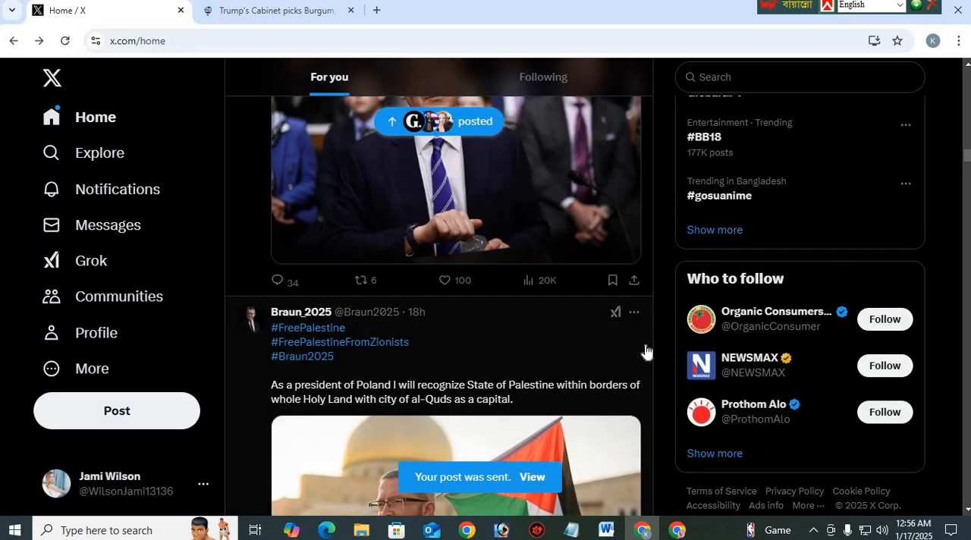
# Look through the X home feed around and below the Fox News post, examining the other news posts and their reply and view figures
pyautogui.scroll(-2, 491, 328)
pyautogui.scroll(4, 402, 311)
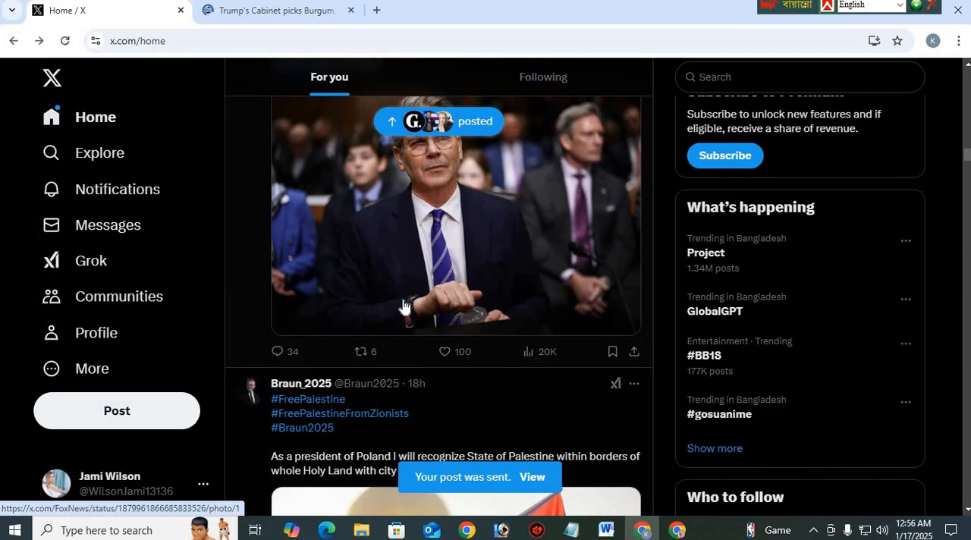
pyautogui.scroll(3, 386, 314)
pyautogui.scroll(-5, 386, 314)
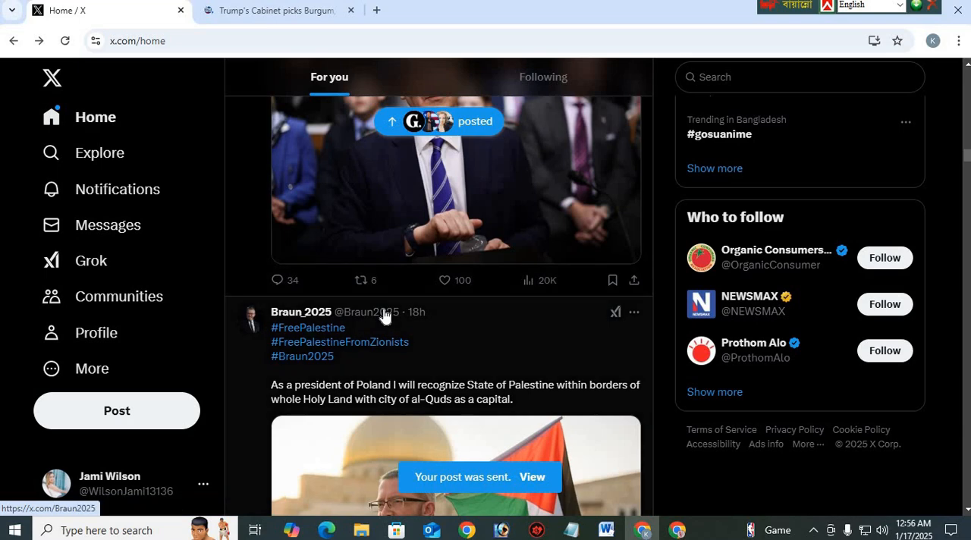
pyautogui.scroll(-1, 382, 303)
pyautogui.scroll(-9, 520, 253)
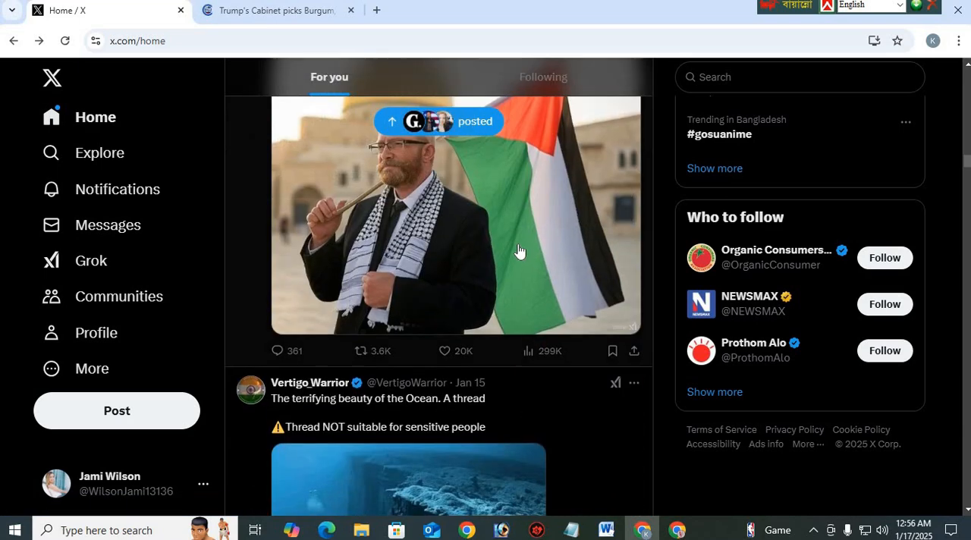
pyautogui.scroll(-5, 353, 267)
pyautogui.scroll(-9, 352, 304)
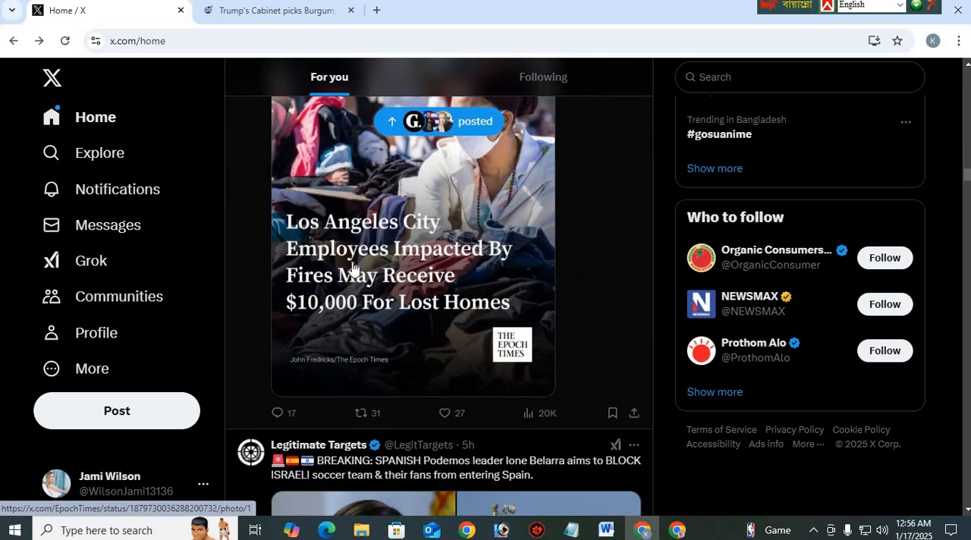
pyautogui.scroll(-2, 357, 348)
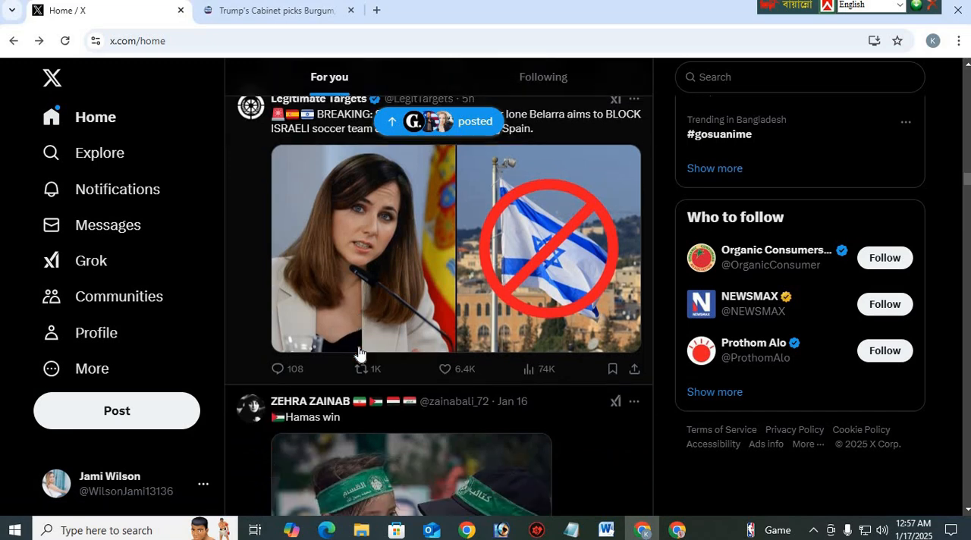
pyautogui.scroll(3, 369, 281)
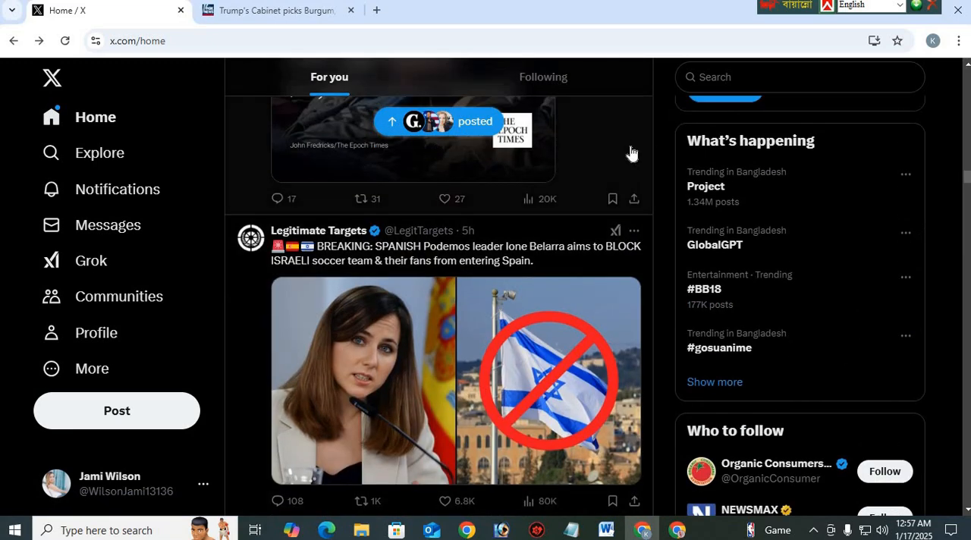
pyautogui.scroll(15, 362, 266)
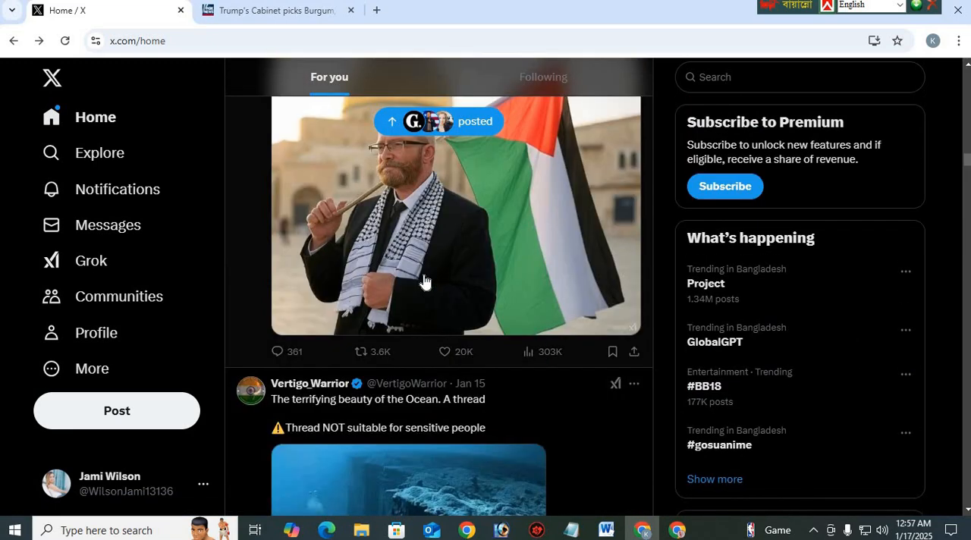
# Reply to the Legitimate Targets "BREAKING: SPANISH Podemos leader" post in the home feed with the copied caption and short link
pyautogui.scroll(5, 330, 225)
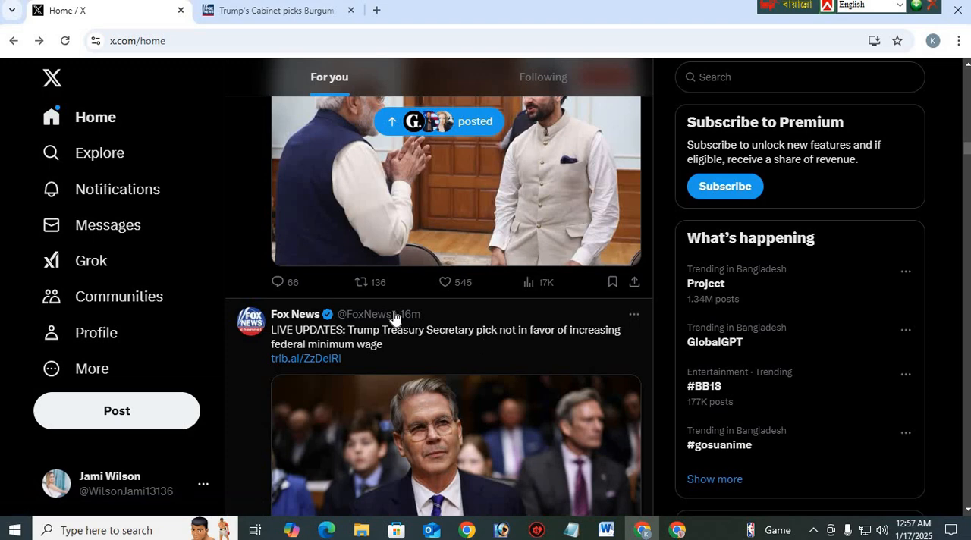
pyautogui.scroll(-8, 365, 326)
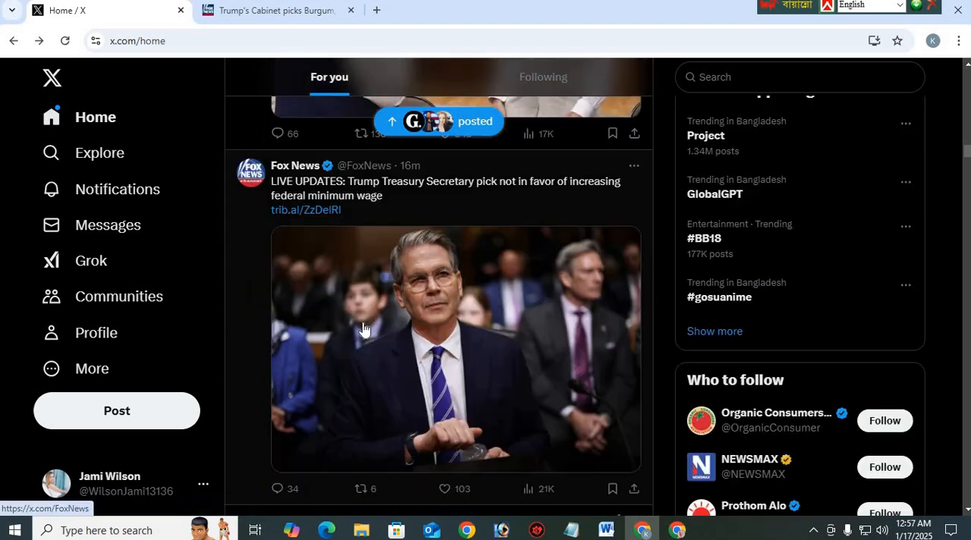
pyautogui.scroll(-15, 364, 328)
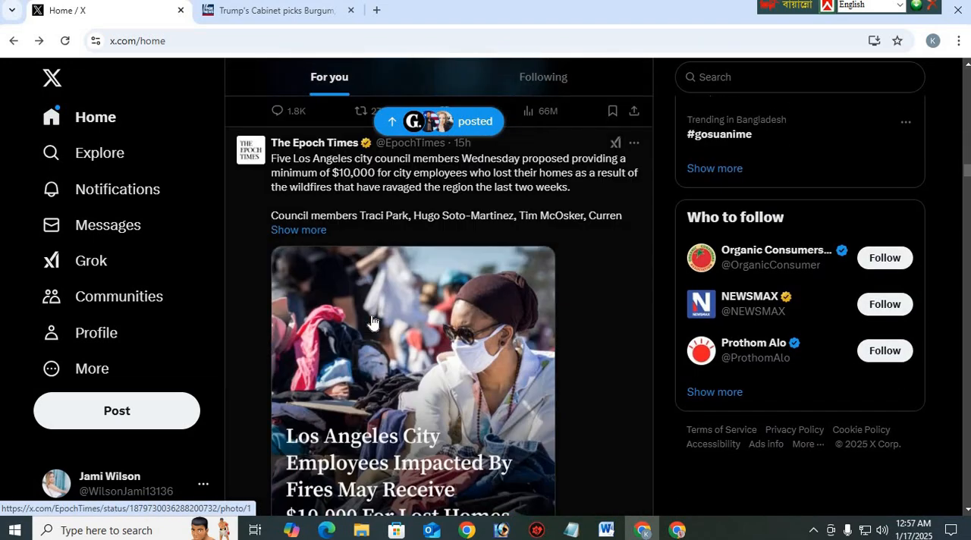
pyautogui.scroll(-4, 372, 342)
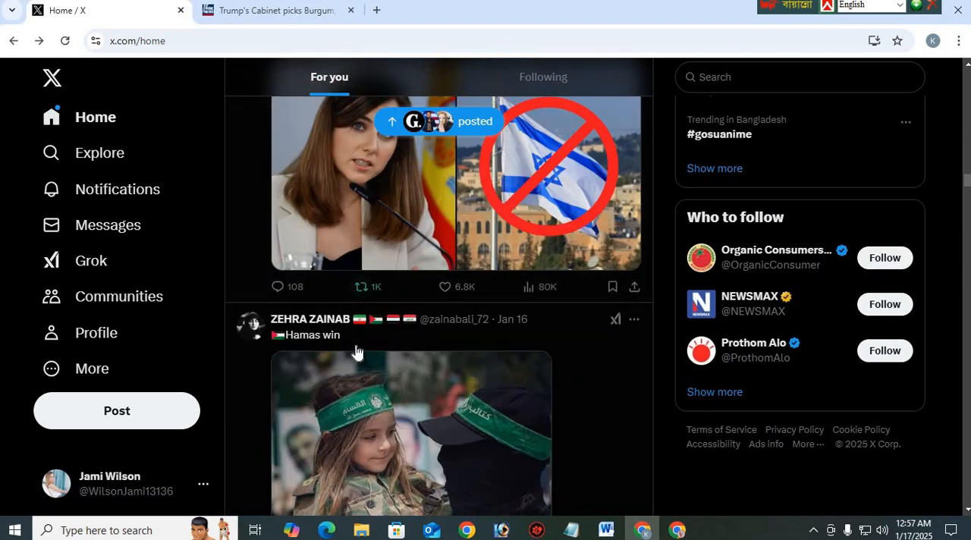
pyautogui.click(278, 286)
pyautogui.rightClick(416, 254)
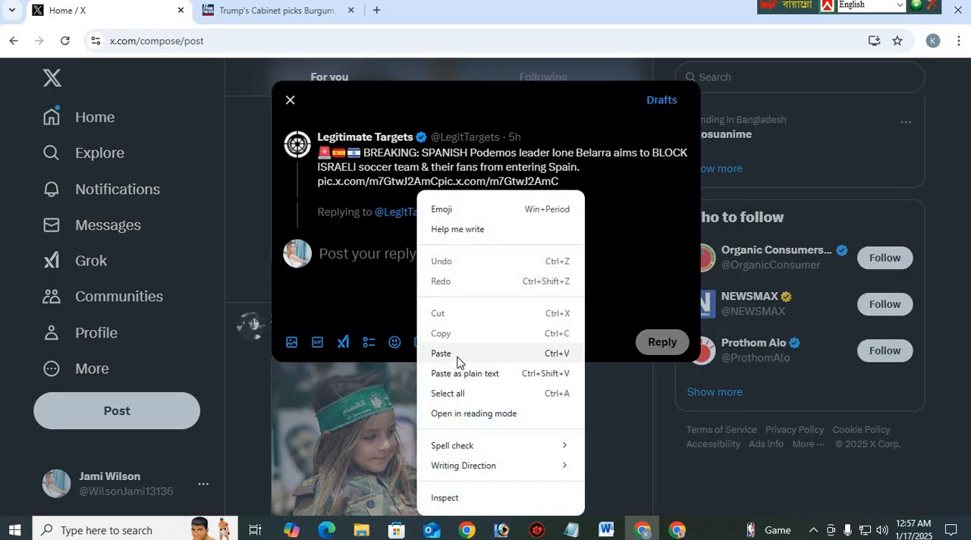
pyautogui.click(447, 351)
pyautogui.click(661, 342)
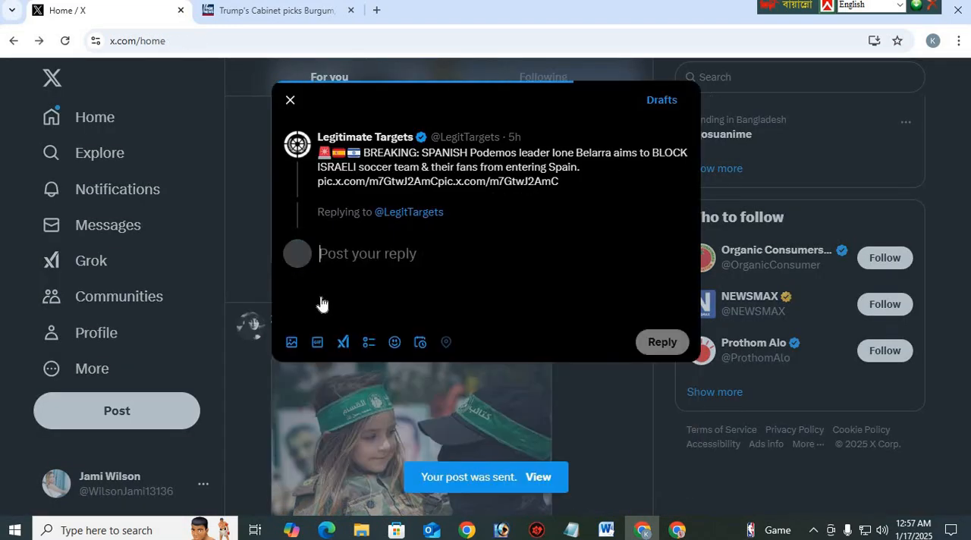
# Return to the refreshed home feed, open the account's own profile and check its join date
pyautogui.scroll(4, 424, 265)
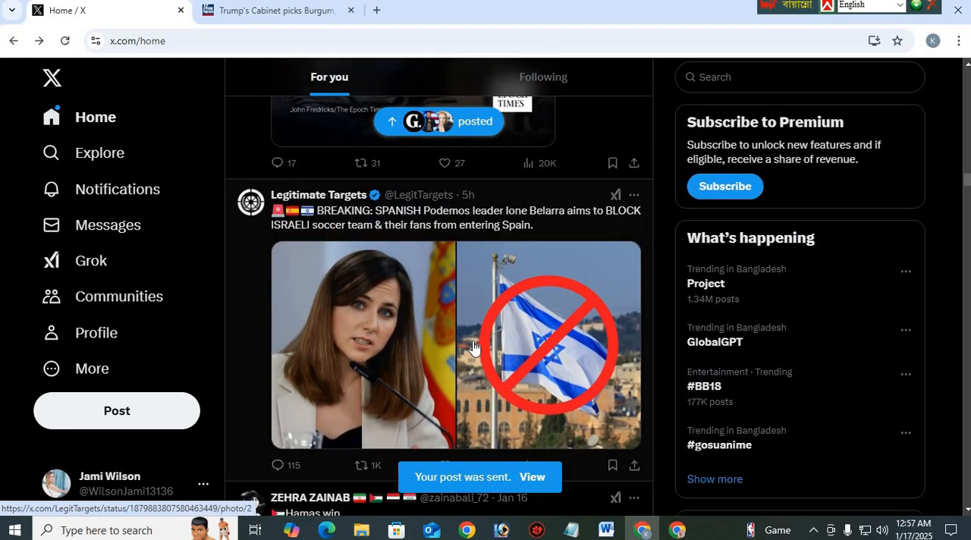
pyautogui.scroll(15, 315, 288)
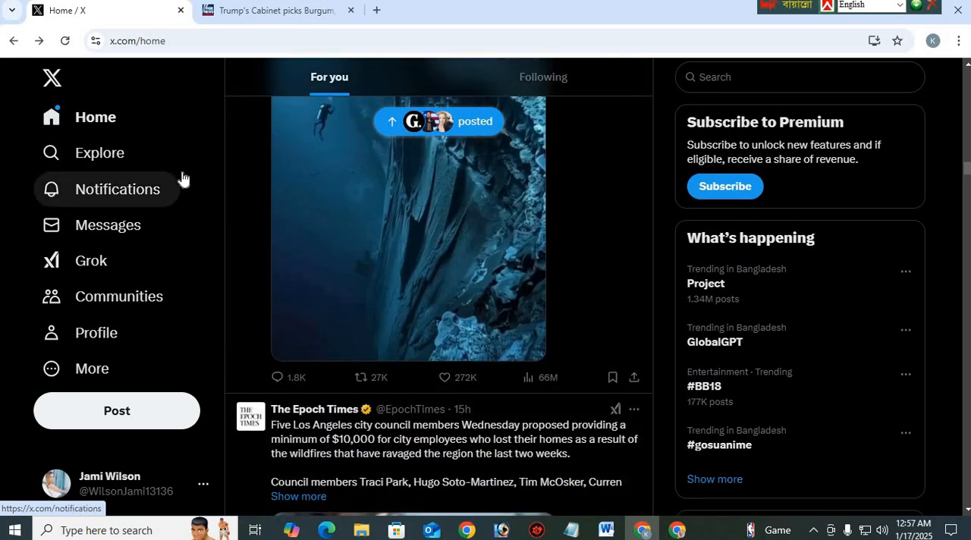
pyautogui.click(112, 122)
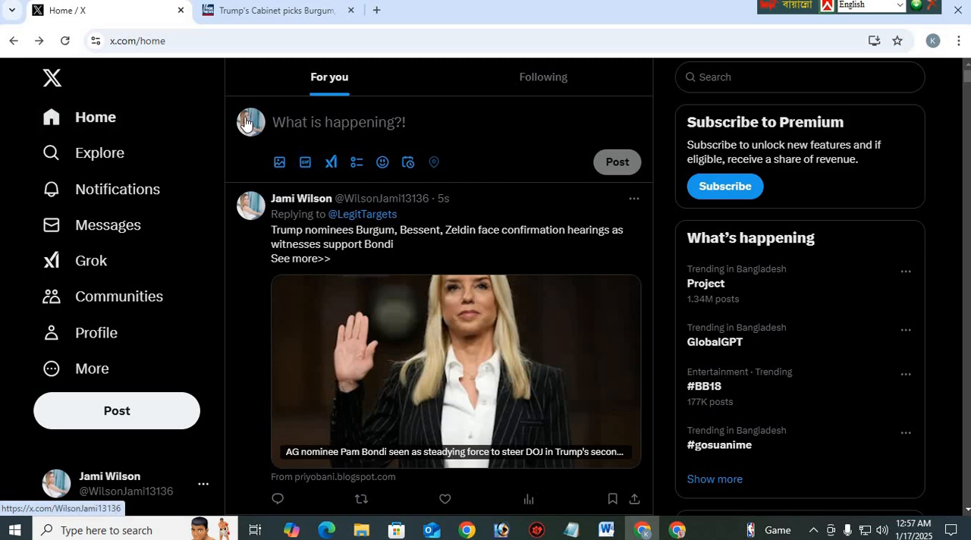
pyautogui.click(246, 123)
pyautogui.scroll(-3, 336, 191)
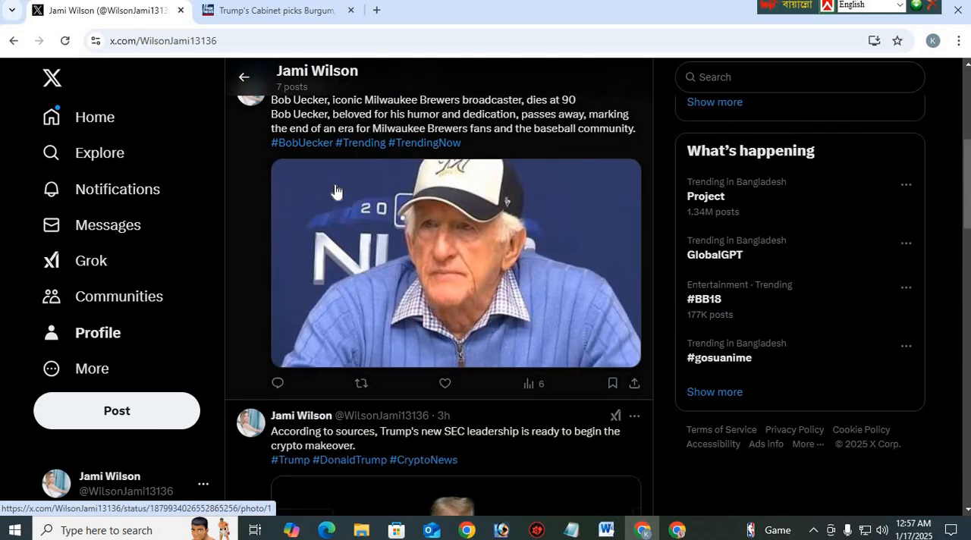
pyautogui.scroll(3, 264, 198)
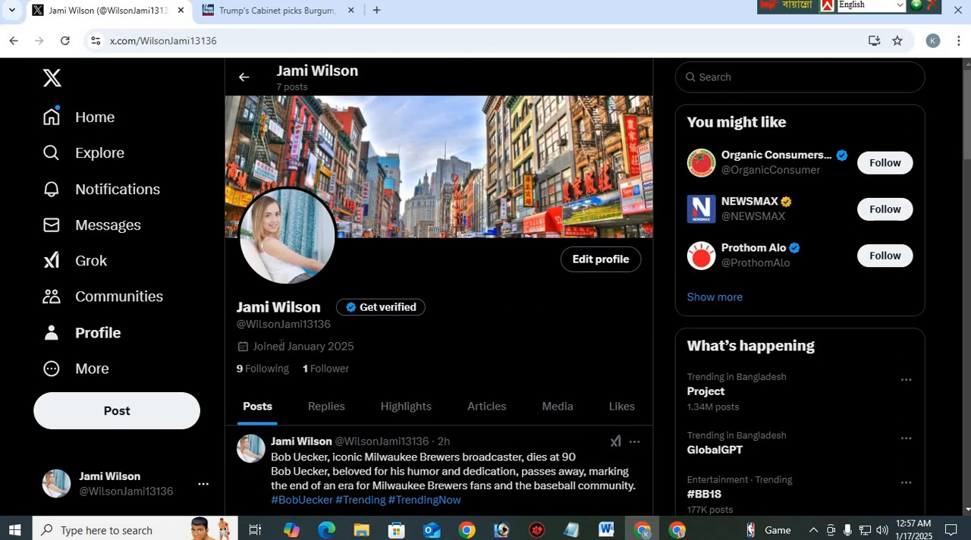
pyautogui.moveTo(274, 346); pyautogui.dragTo(348, 361)
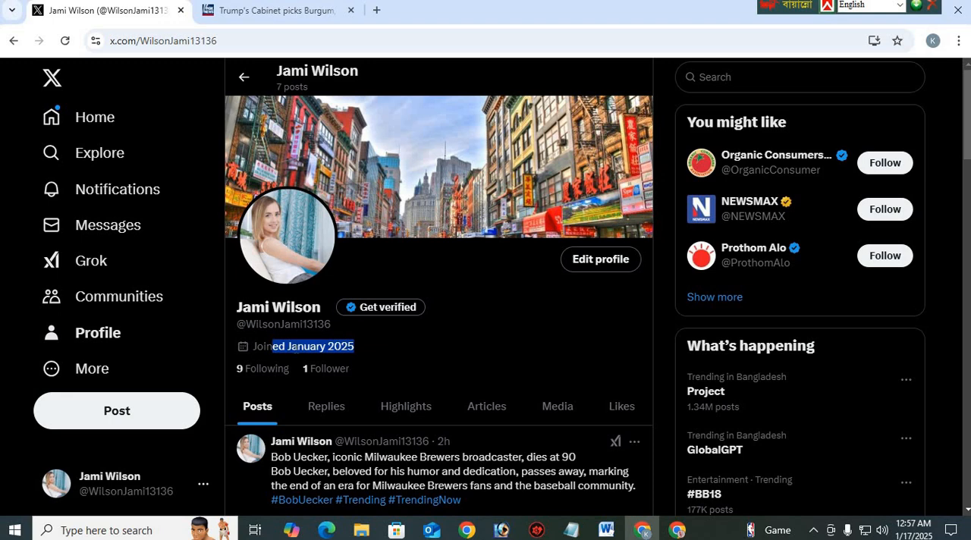
pyautogui.click(273, 345)
pyautogui.moveTo(266, 347); pyautogui.dragTo(338, 352)
pyautogui.click(343, 346)
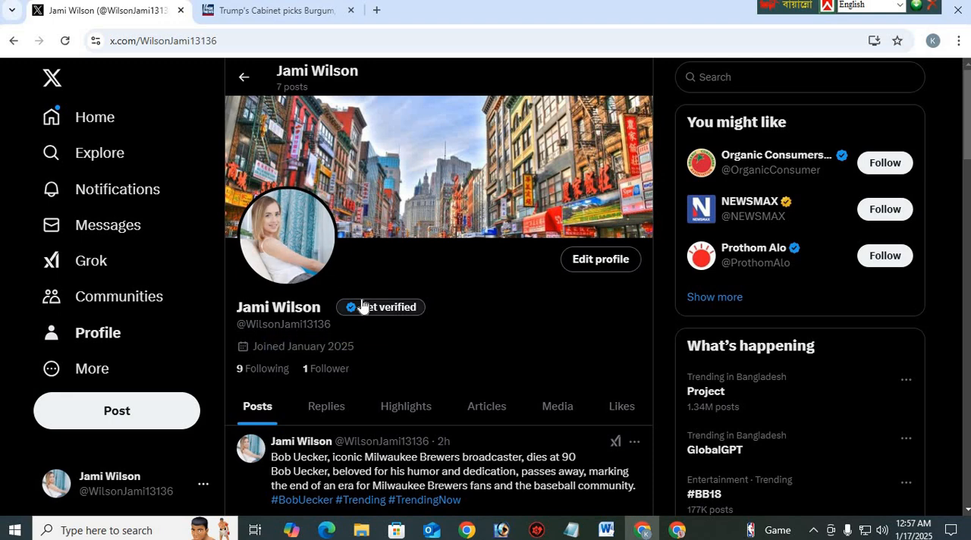
# Look through the profile's own posts, examining the age and view count of the Bob Uecker, Trump SEC and Saif Ali Khan posts
pyautogui.scroll(-3, 368, 250)
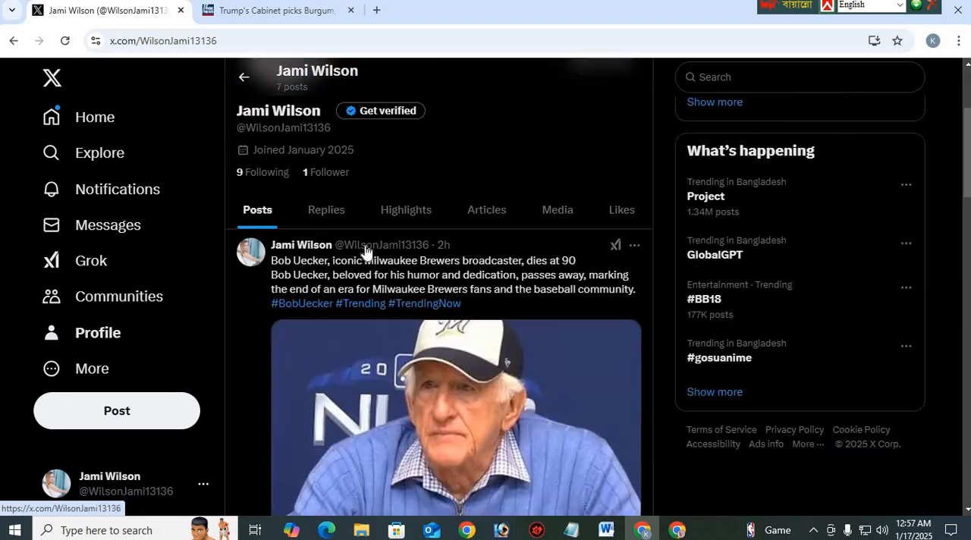
pyautogui.scroll(-2, 363, 240)
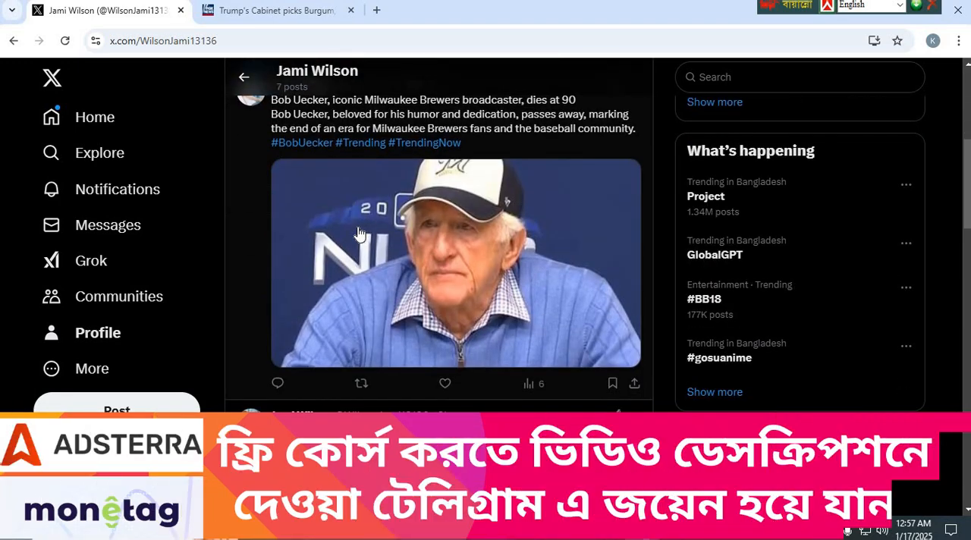
pyautogui.scroll(3, 383, 227)
pyautogui.scroll(-2, 383, 227)
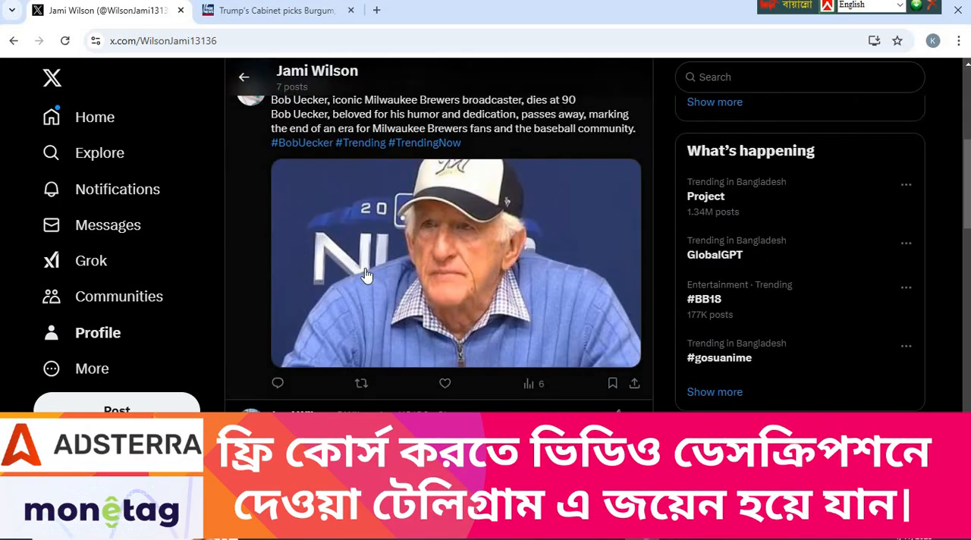
pyautogui.scroll(2, 379, 258)
pyautogui.scroll(-1, 438, 240)
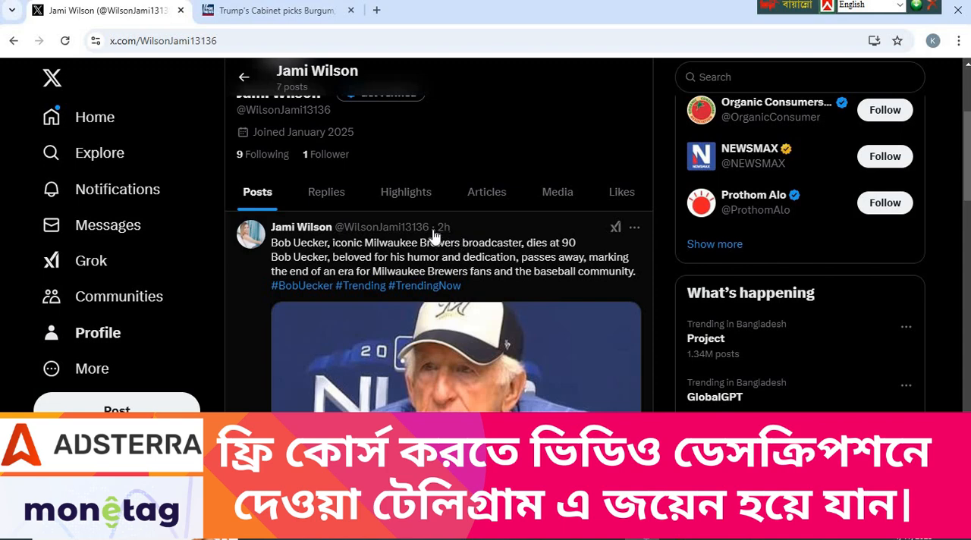
pyautogui.scroll(-3, 452, 237)
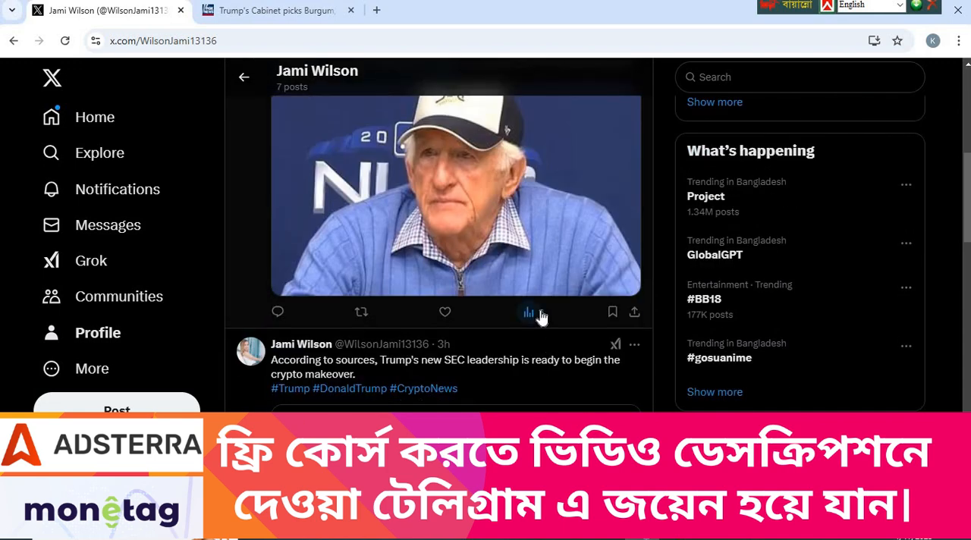
pyautogui.scroll(-2, 535, 317)
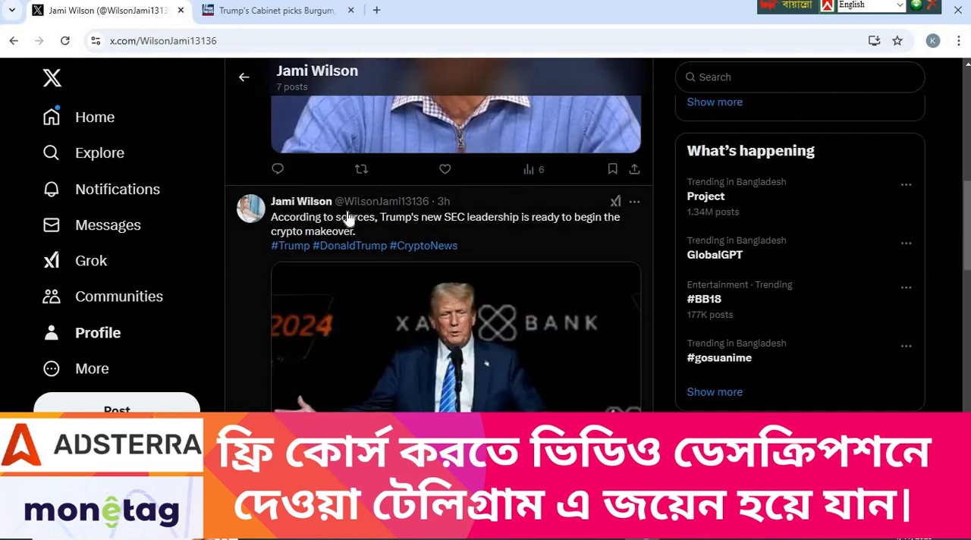
pyautogui.scroll(-3, 395, 255)
pyautogui.scroll(1, 303, 204)
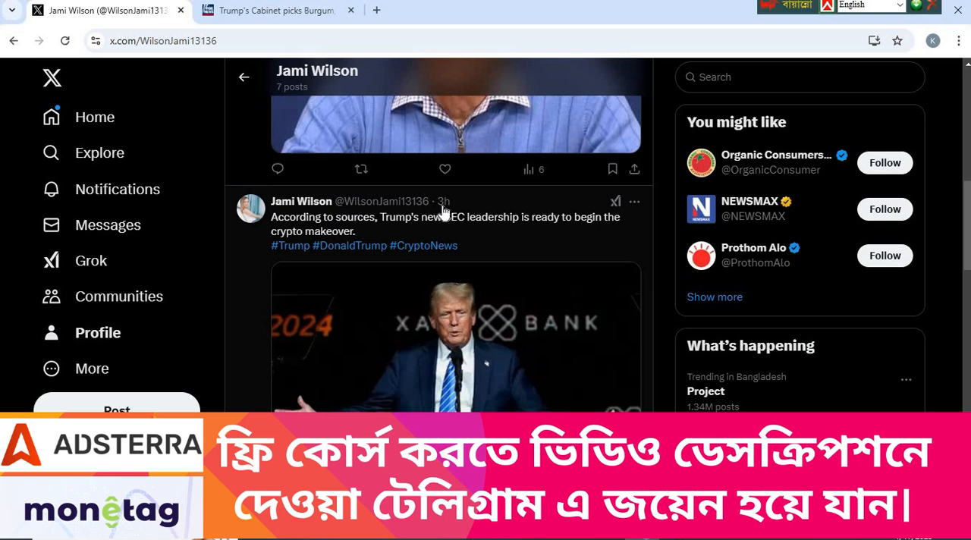
pyautogui.scroll(-4, 588, 234)
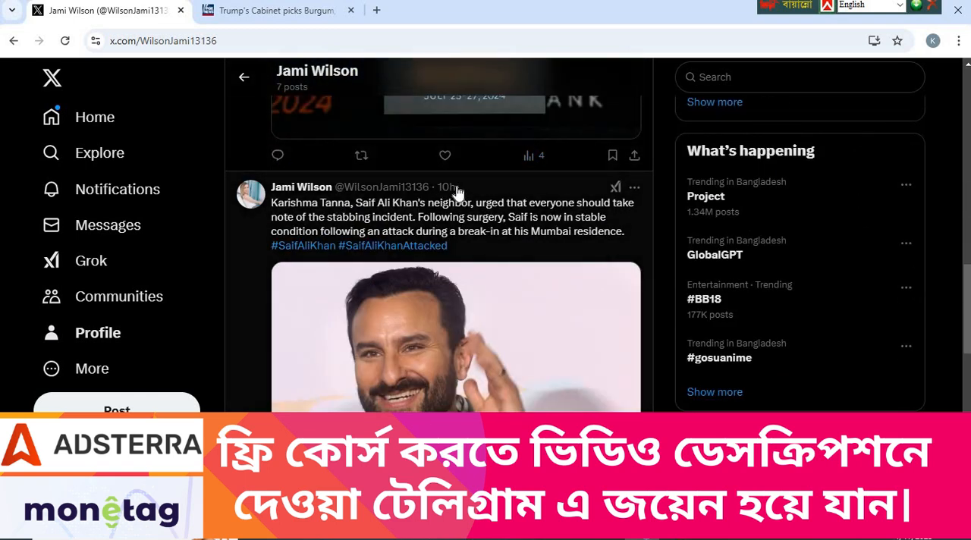
pyautogui.scroll(-3, 458, 193)
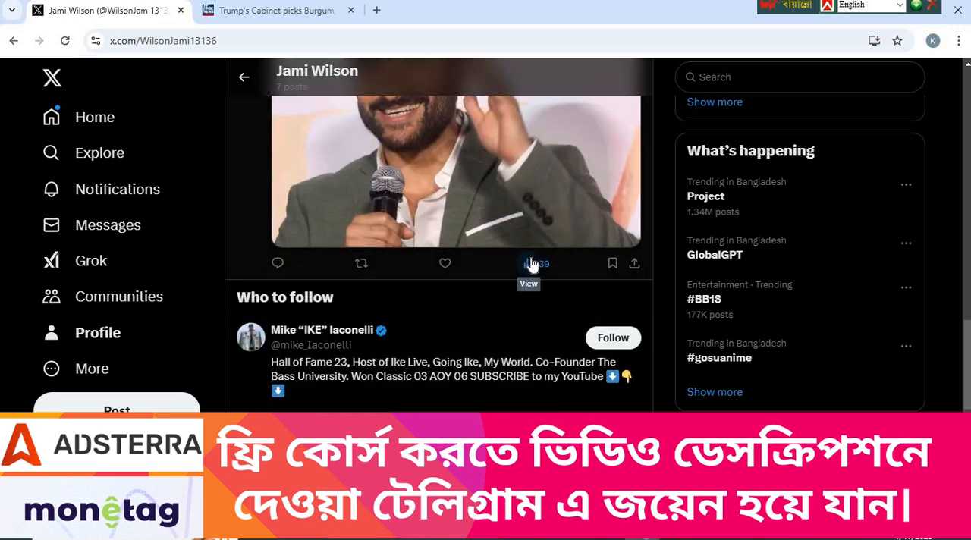
pyautogui.scroll(-1, 531, 263)
pyautogui.scroll(2, 531, 265)
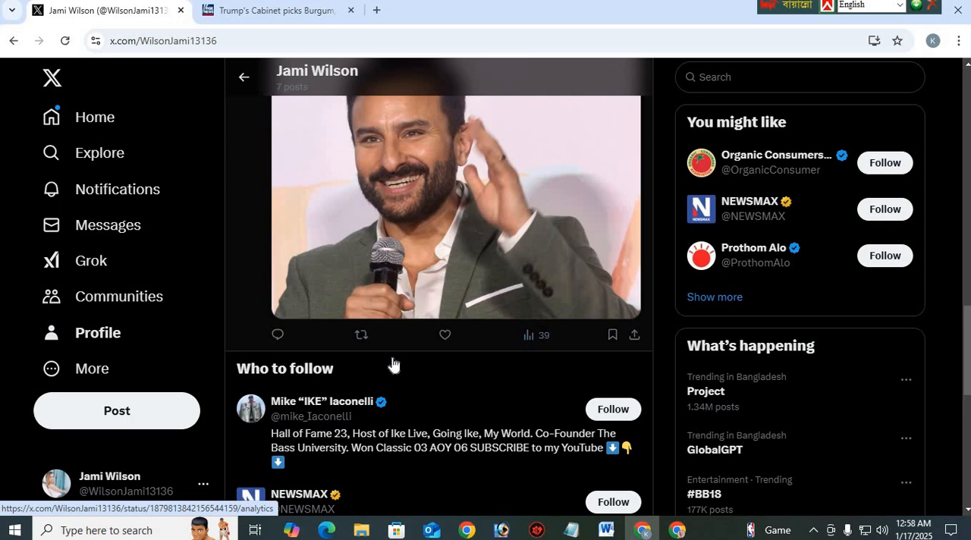
pyautogui.scroll(5, 392, 364)
pyautogui.scroll(-3, 303, 364)
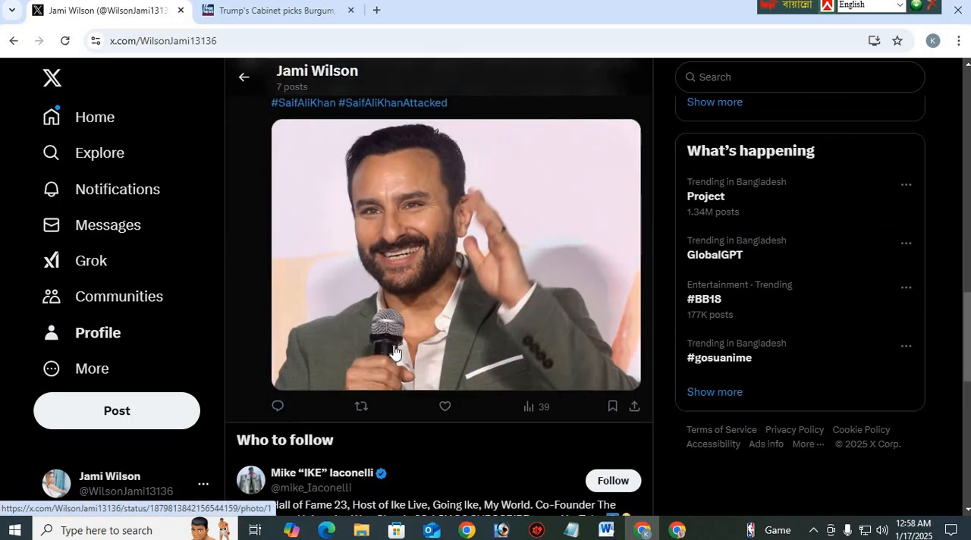
pyautogui.scroll(1, 391, 350)
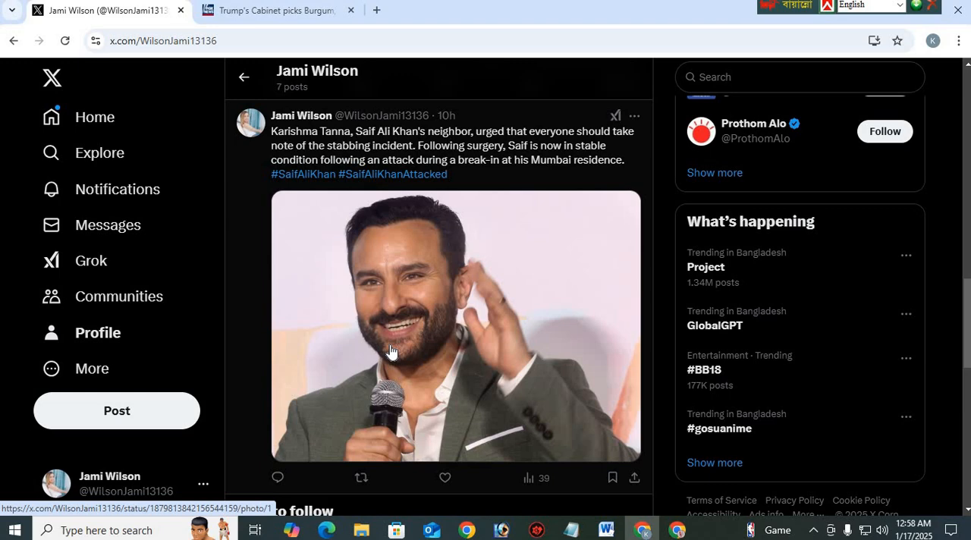
pyautogui.scroll(8, 390, 350)
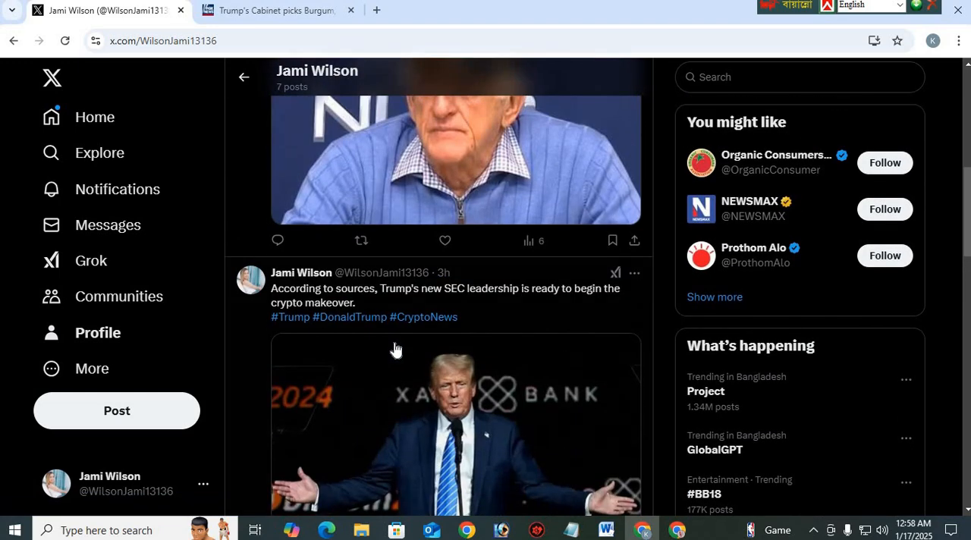
pyautogui.scroll(6, 394, 349)
pyautogui.click(119, 113)
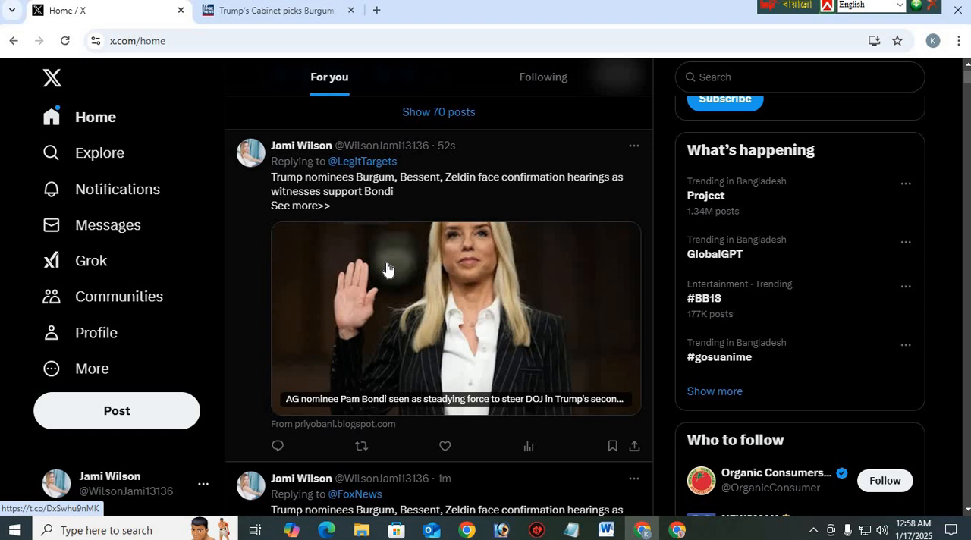
pyautogui.scroll(1, 387, 269)
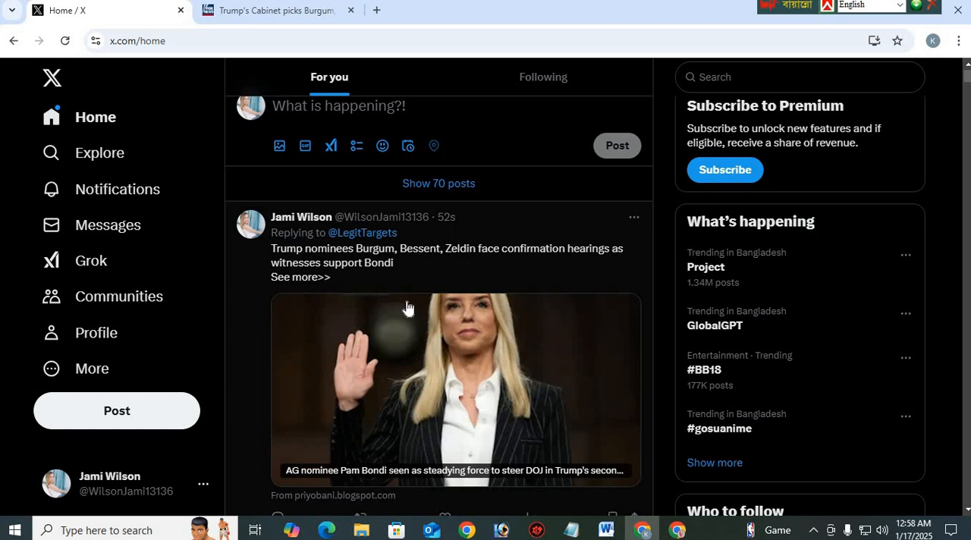
pyautogui.scroll(-2, 408, 306)
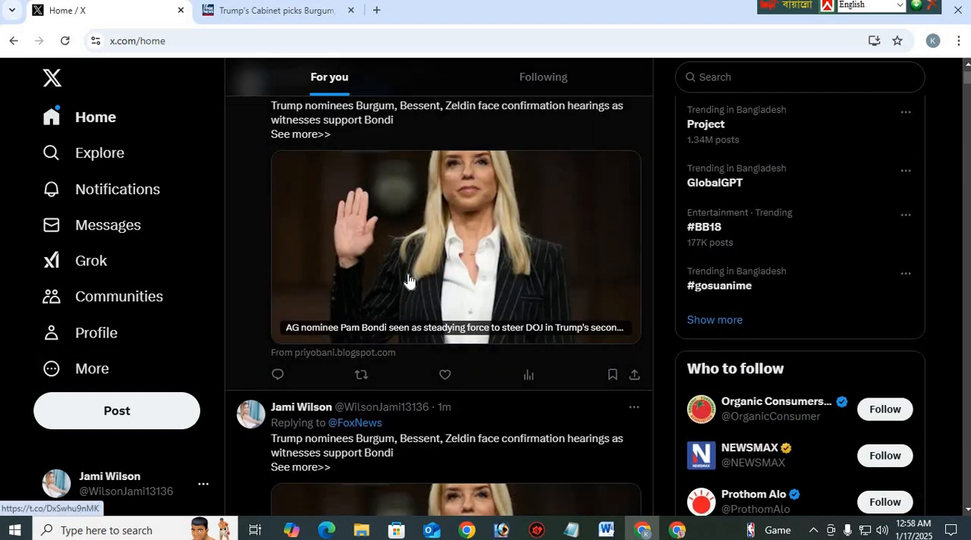
pyautogui.click(407, 281)
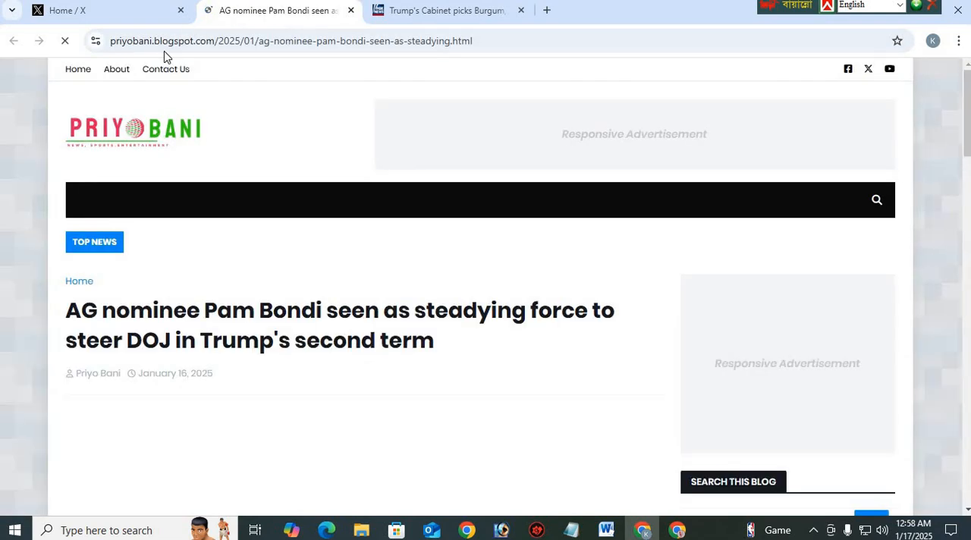
# Examine the "We're Hiring" ad and its text in the Pam Bondi article, and open the ad image's Adsterra link
pyautogui.scroll(-1, 170, 232)
pyautogui.scroll(-10, 169, 232)
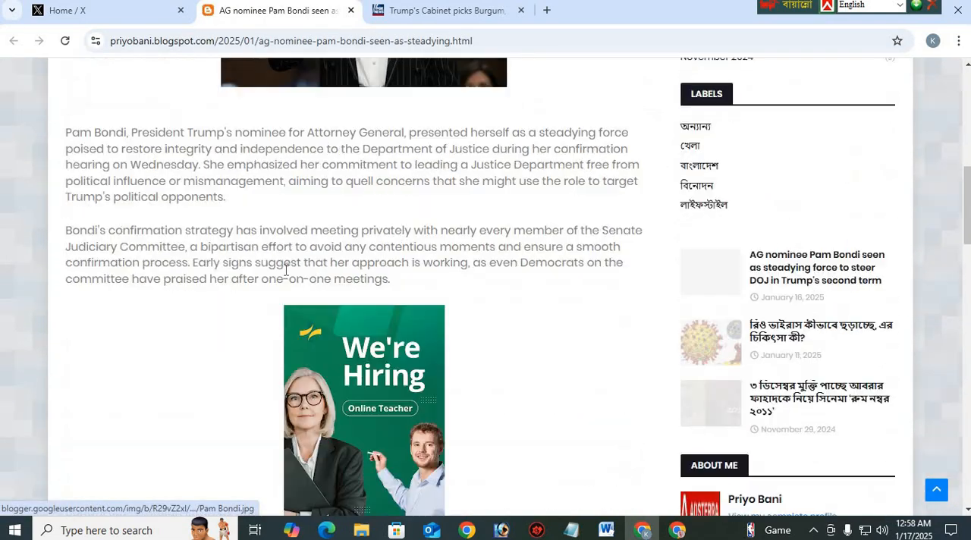
pyautogui.scroll(3, 303, 220)
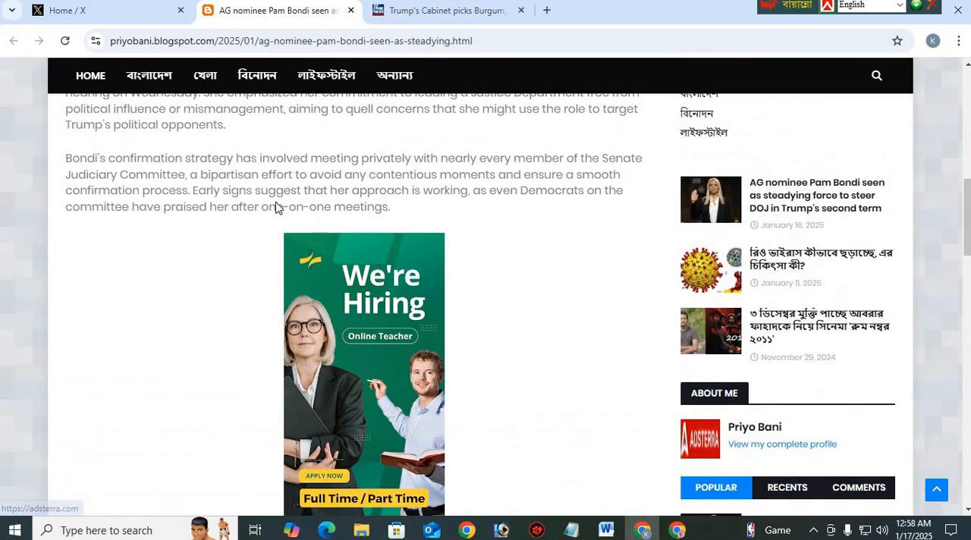
pyautogui.scroll(-4, 351, 273)
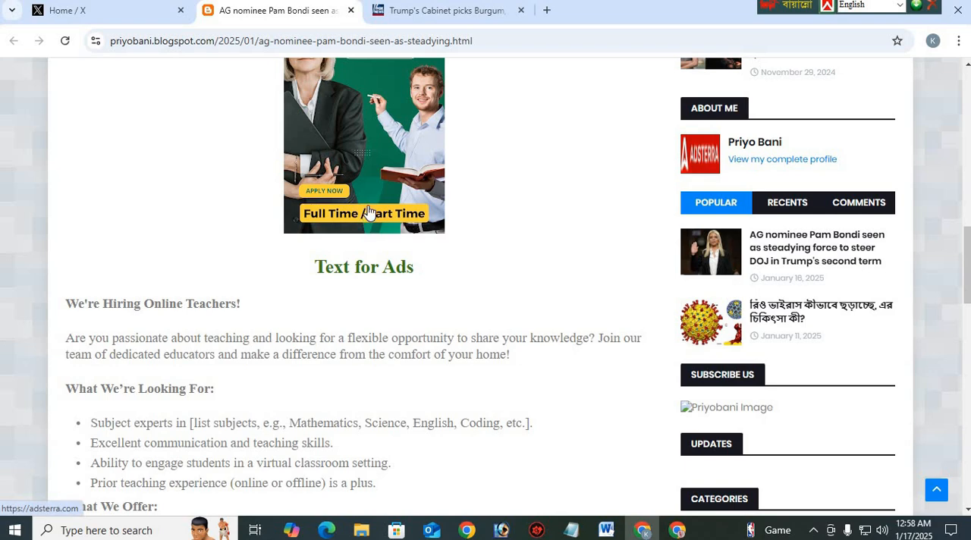
pyautogui.scroll(3, 333, 259)
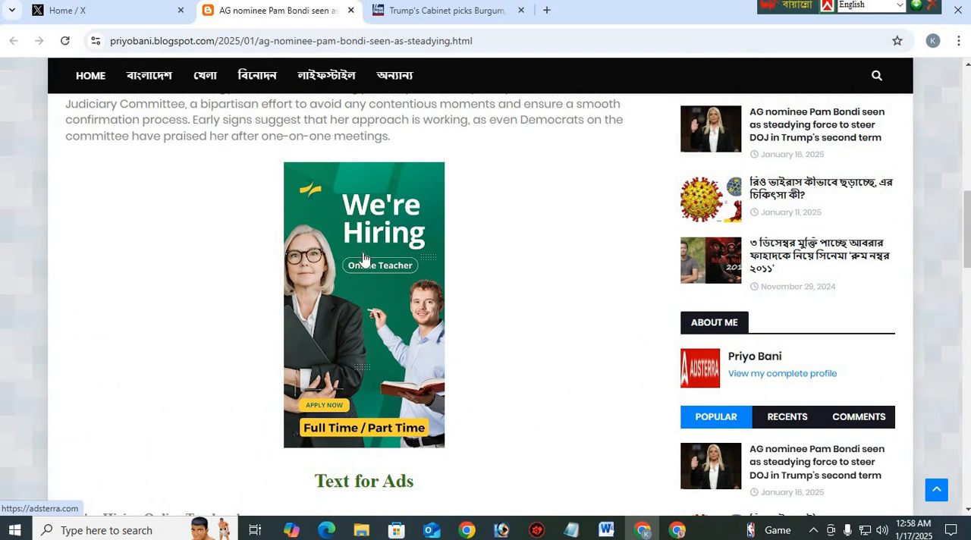
pyautogui.click(360, 339)
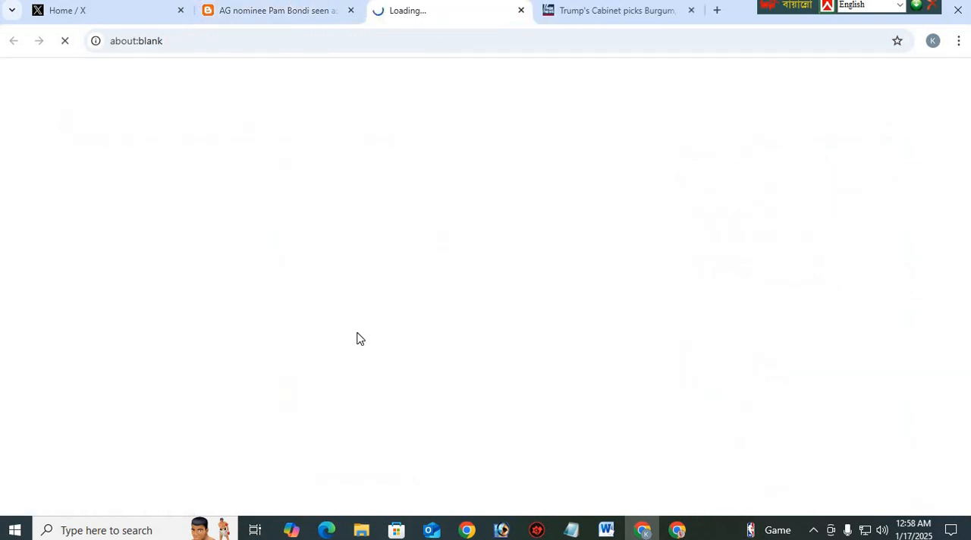
pyautogui.click(521, 11)
pyautogui.click(147, 14)
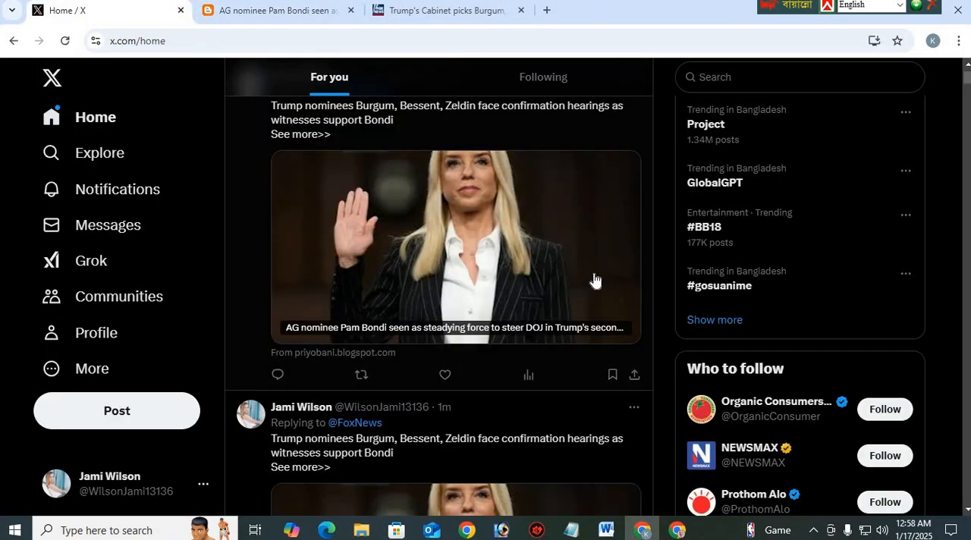
pyautogui.scroll(2, 504, 225)
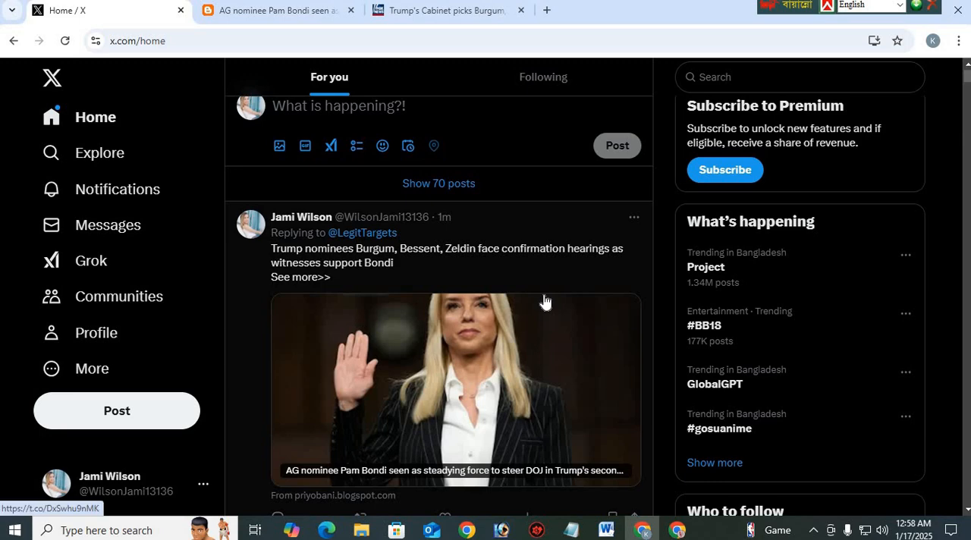
pyautogui.scroll(1, 529, 260)
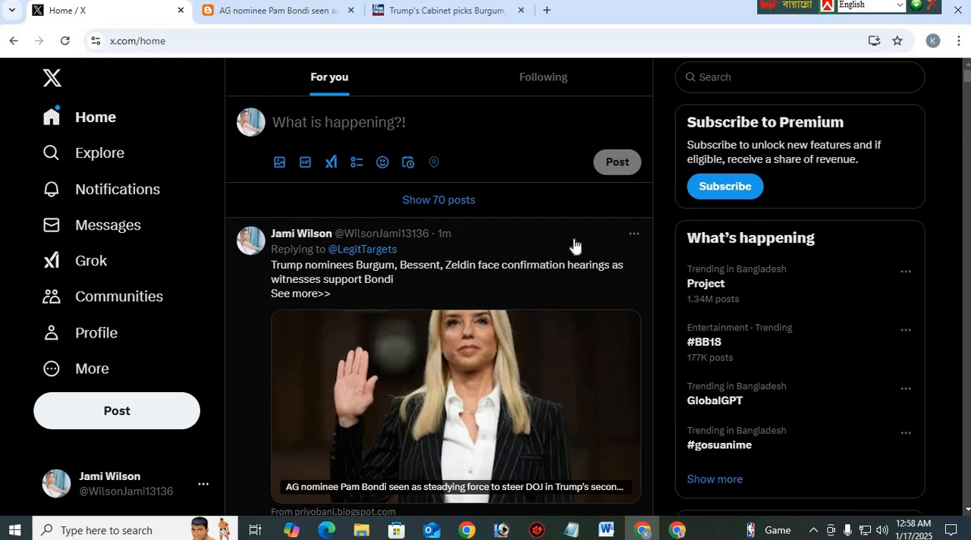
pyautogui.scroll(-5, 649, 311)
pyautogui.scroll(4, 649, 312)
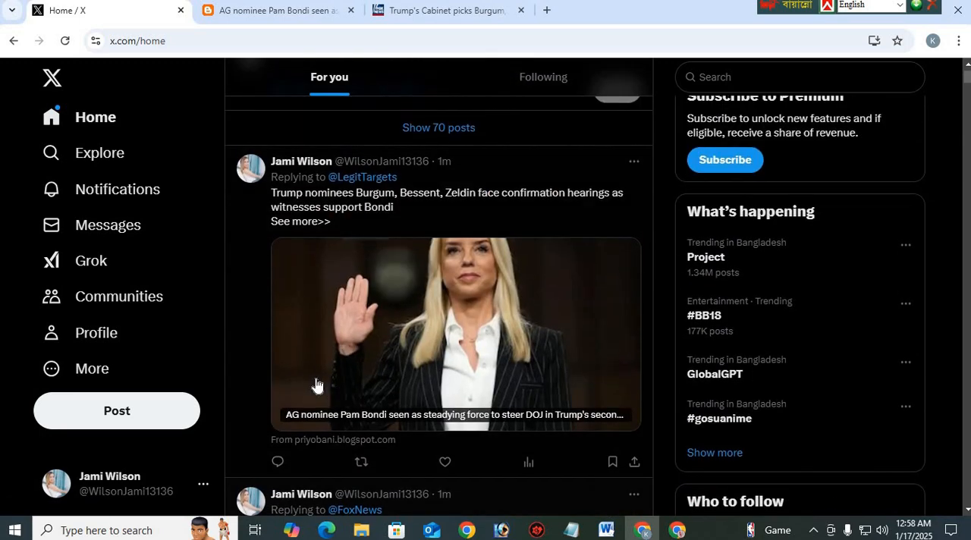
pyautogui.scroll(1, 122, 140)
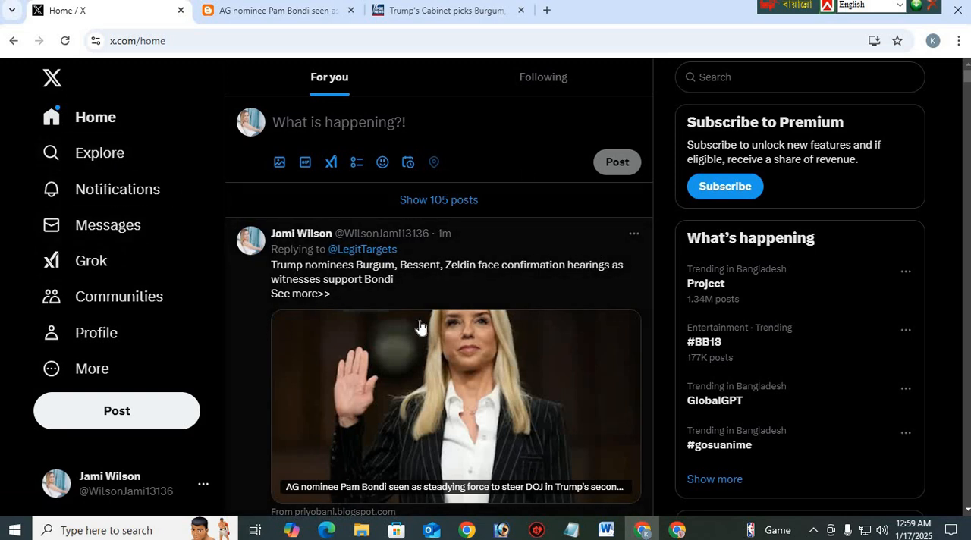
pyautogui.scroll(-2, 443, 354)
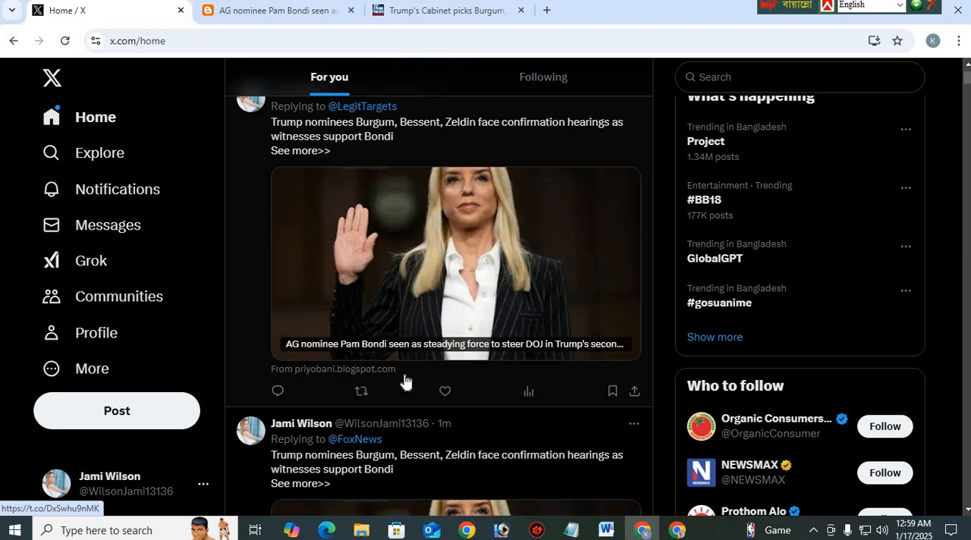
pyautogui.scroll(1, 405, 380)
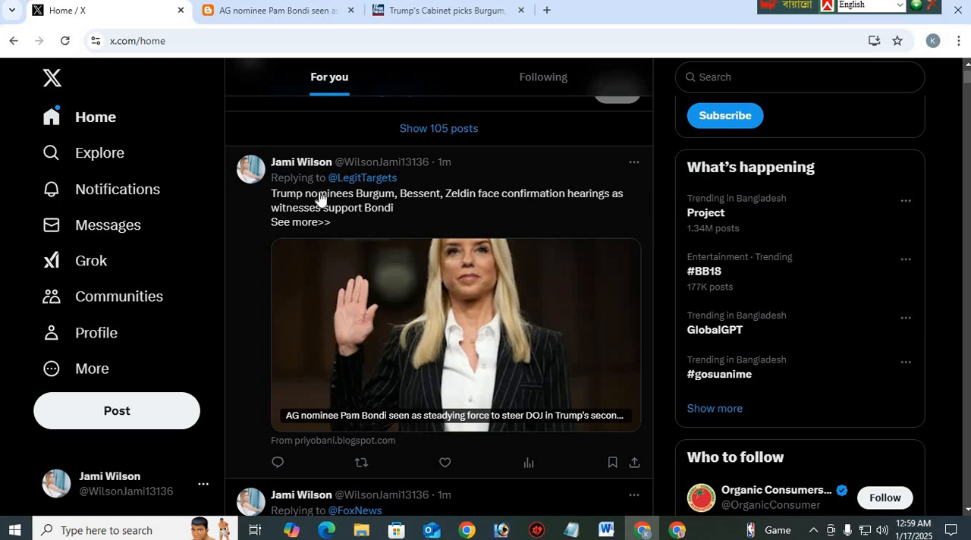
pyautogui.scroll(1, 377, 324)
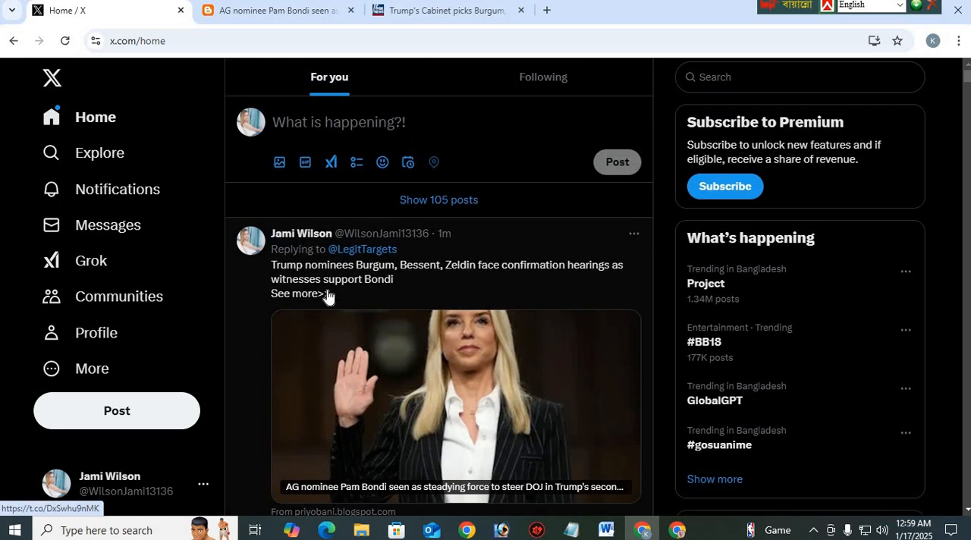
# Open the account's own profile and compare the age and views of its Trump SEC and Saif Ali Khan posts
pyautogui.click(251, 119)
pyautogui.scroll(-5, 432, 321)
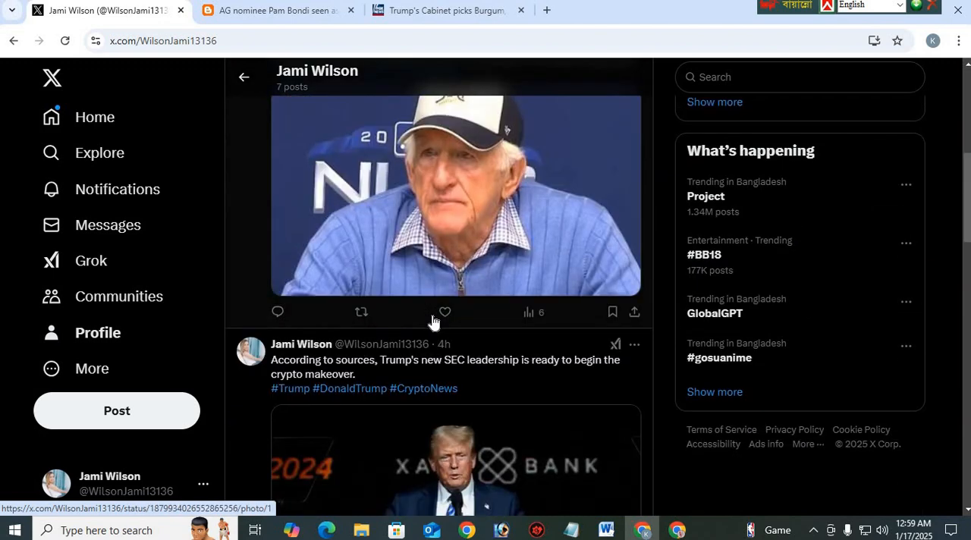
pyautogui.scroll(-3, 433, 321)
pyautogui.scroll(2, 313, 240)
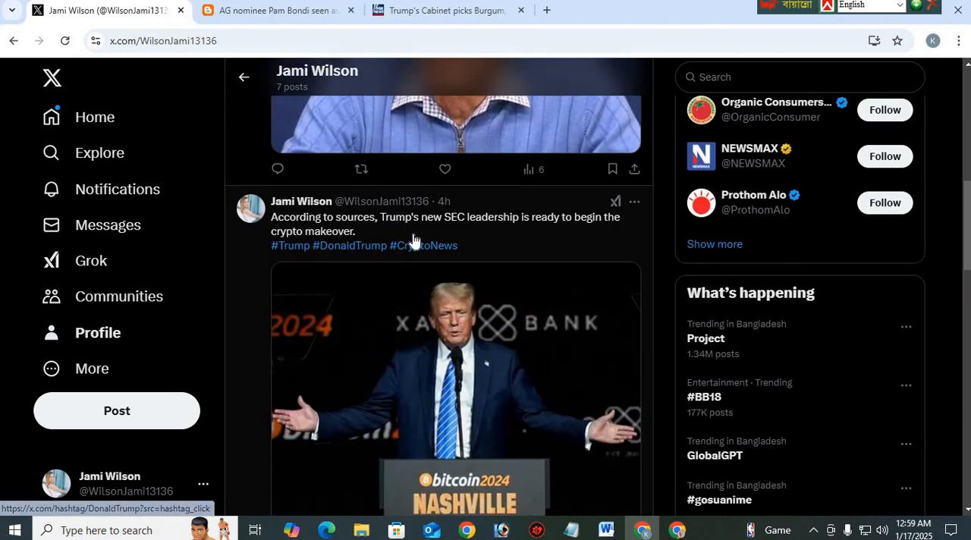
pyautogui.scroll(-4, 378, 313)
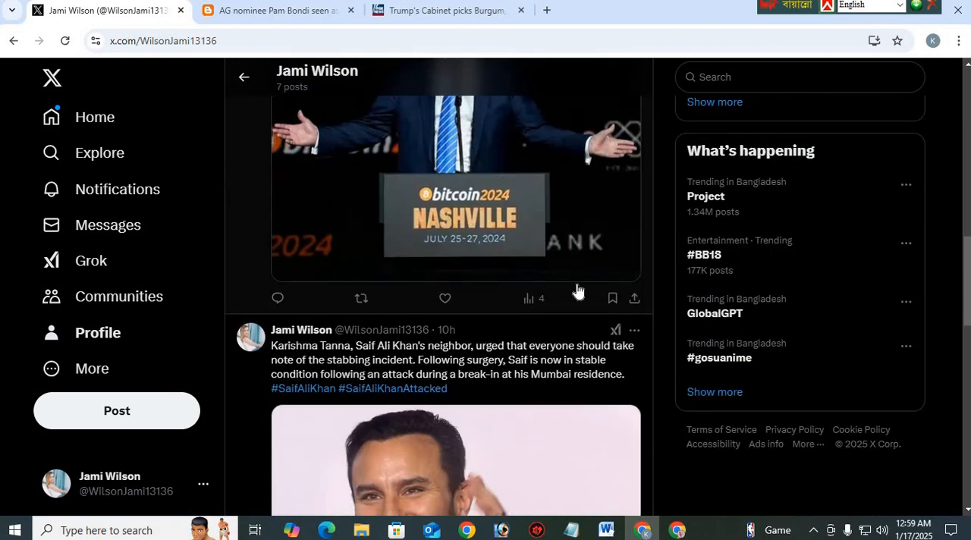
pyautogui.scroll(-5, 542, 301)
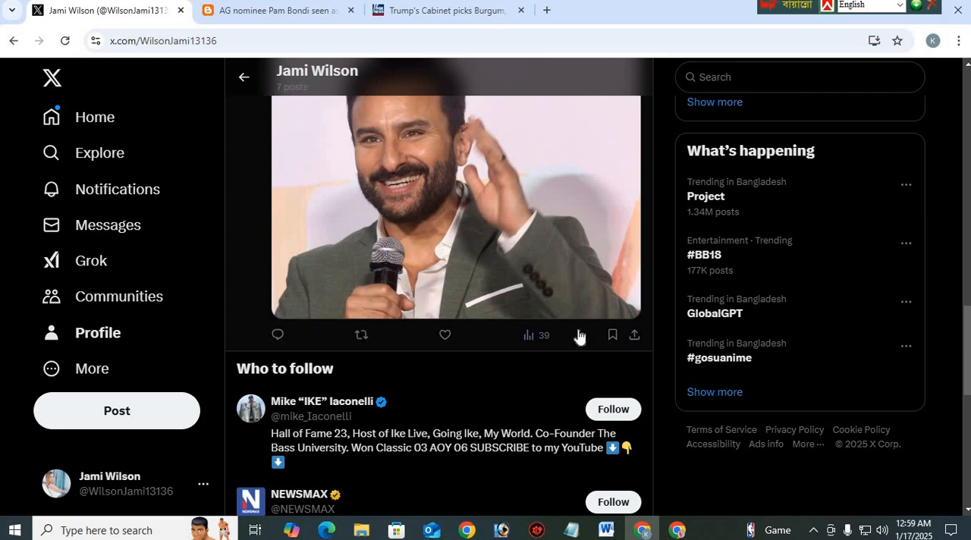
pyautogui.scroll(4, 507, 281)
pyautogui.scroll(-3, 432, 325)
pyautogui.scroll(3, 433, 325)
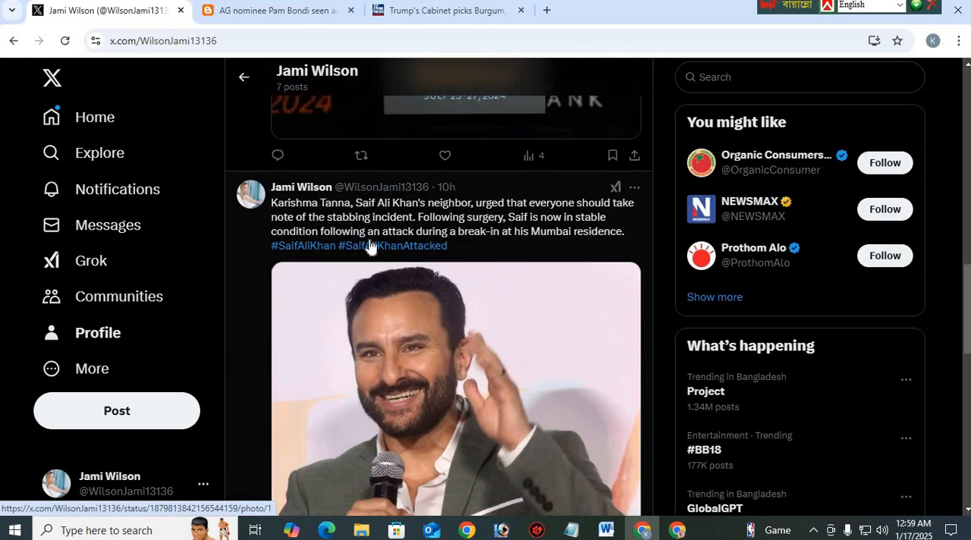
# Examine the wording and hashtags of the Saif Ali Khan post, highlighting part of its text and clearing the selection
pyautogui.scroll(1, 465, 355)
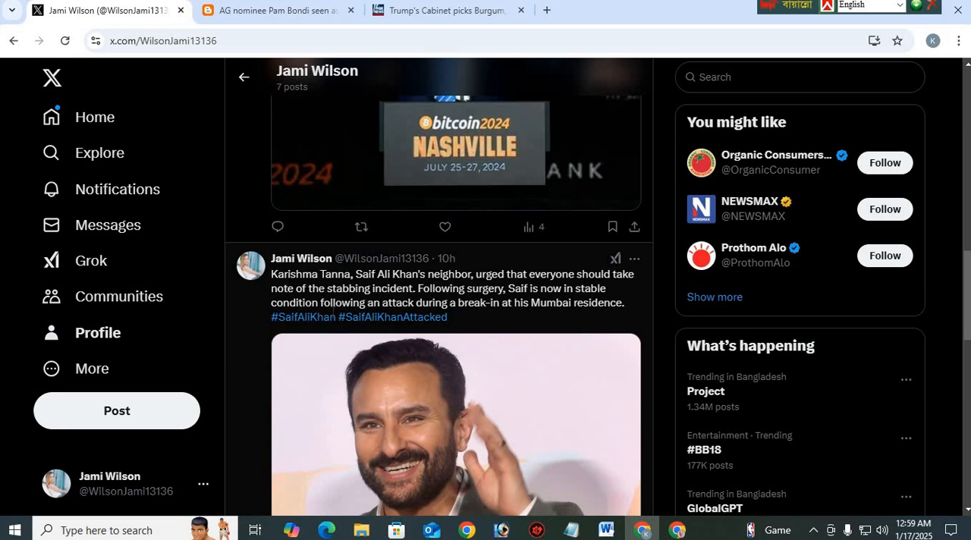
pyautogui.moveTo(259, 324); pyautogui.dragTo(397, 318)
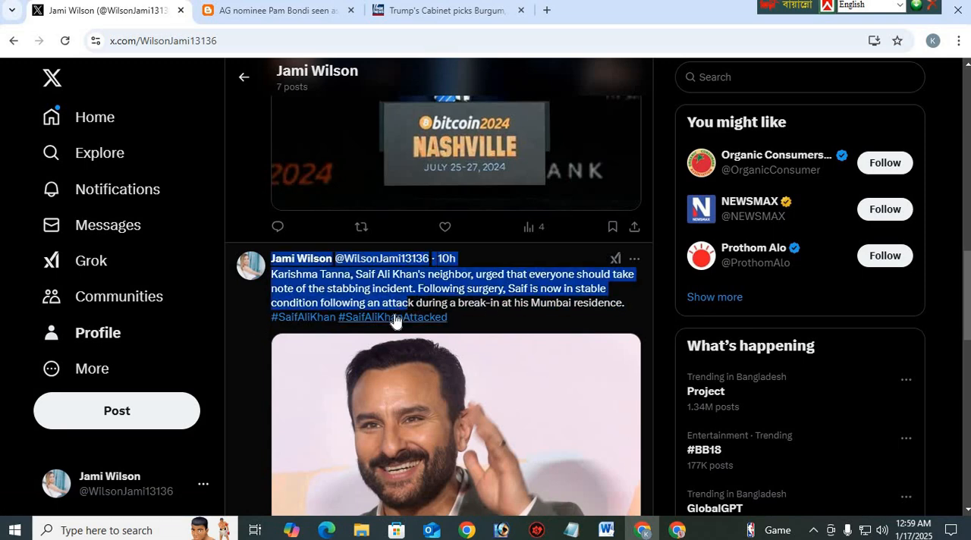
pyautogui.scroll(3, 397, 318)
pyautogui.click(662, 247)
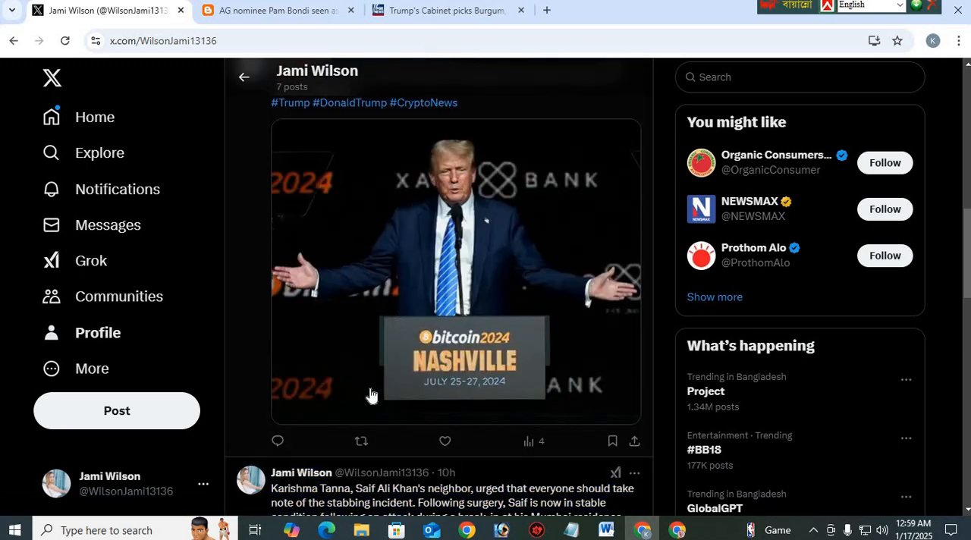
# Return to the X home feed and browse back up through the earlier posts
pyautogui.scroll(4, 371, 396)
pyautogui.click(126, 133)
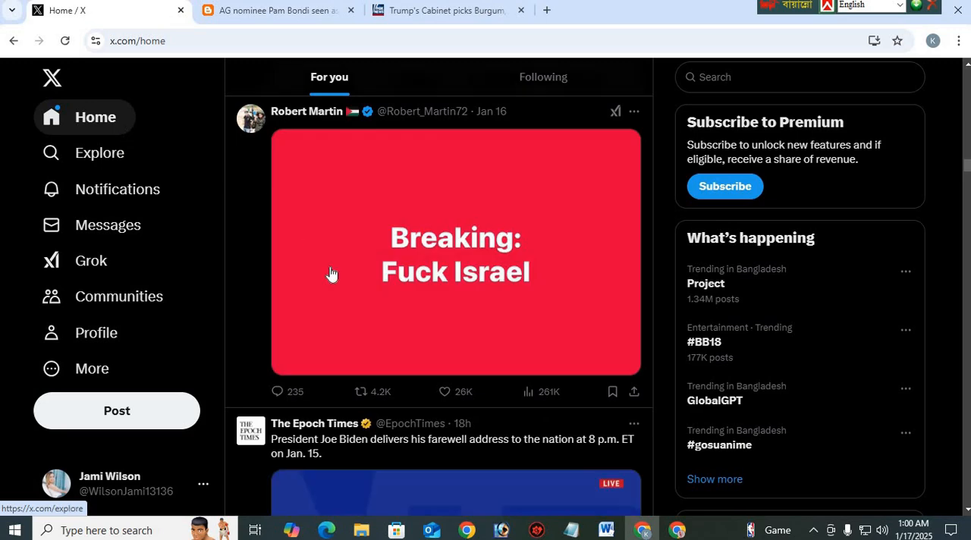
pyautogui.scroll(5, 332, 275)
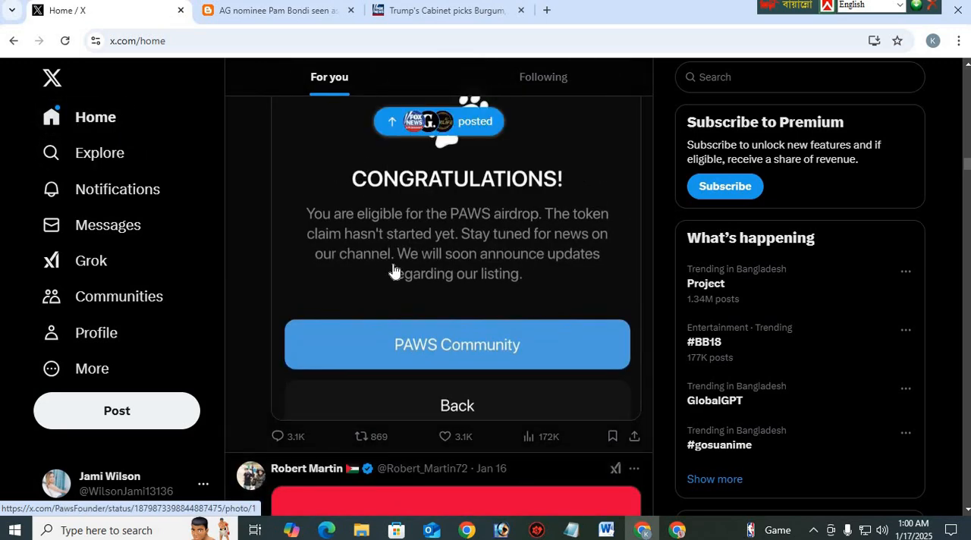
pyautogui.scroll(8, 392, 271)
pyautogui.scroll(8, 410, 289)
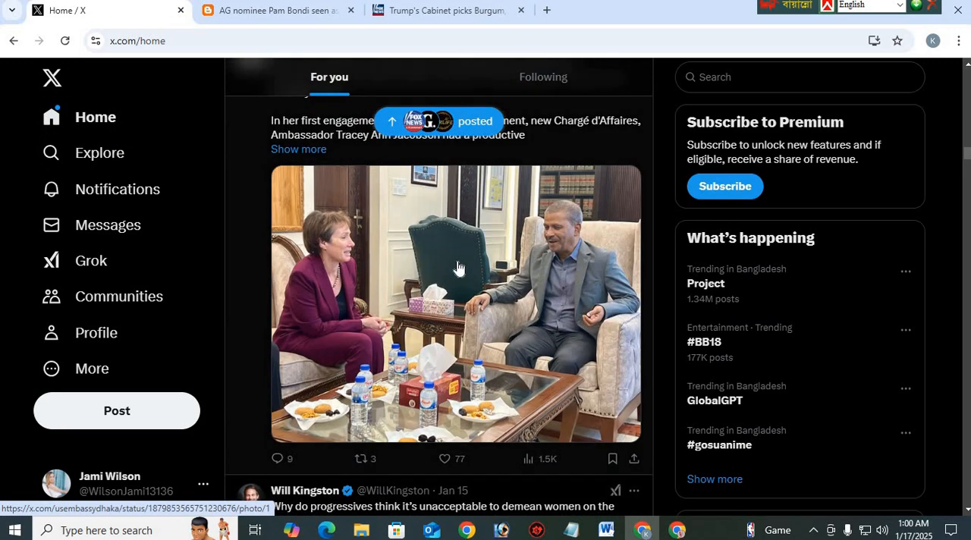
# Check the Fox News source page, and look over the photo and opening paragraphs of the Pam Bondi blog article
pyautogui.click(441, 15)
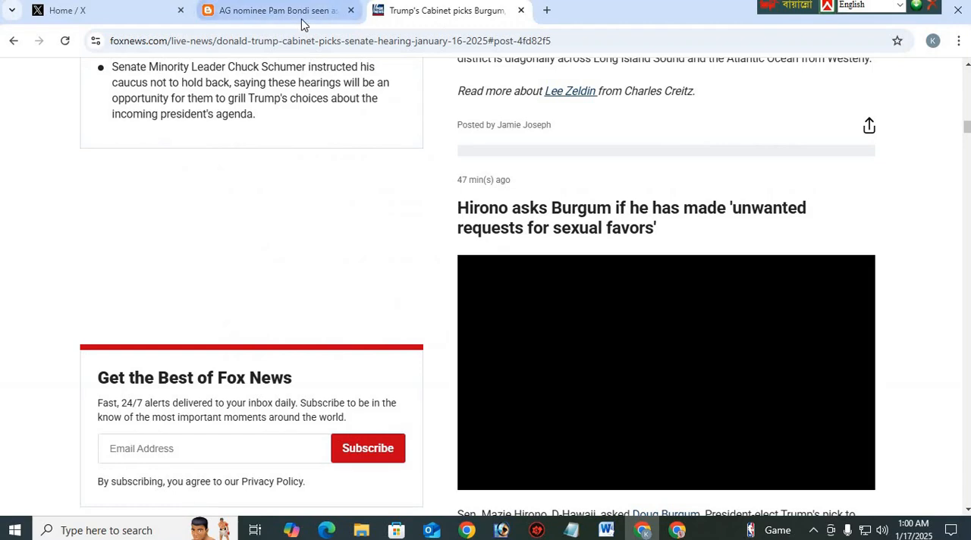
pyautogui.click(301, 20)
pyautogui.scroll(3, 318, 227)
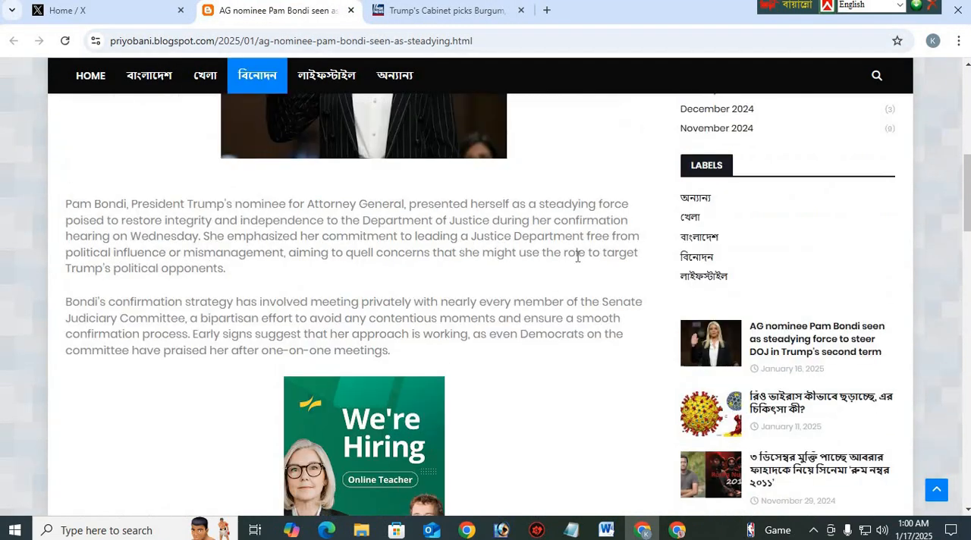
pyautogui.scroll(3, 434, 270)
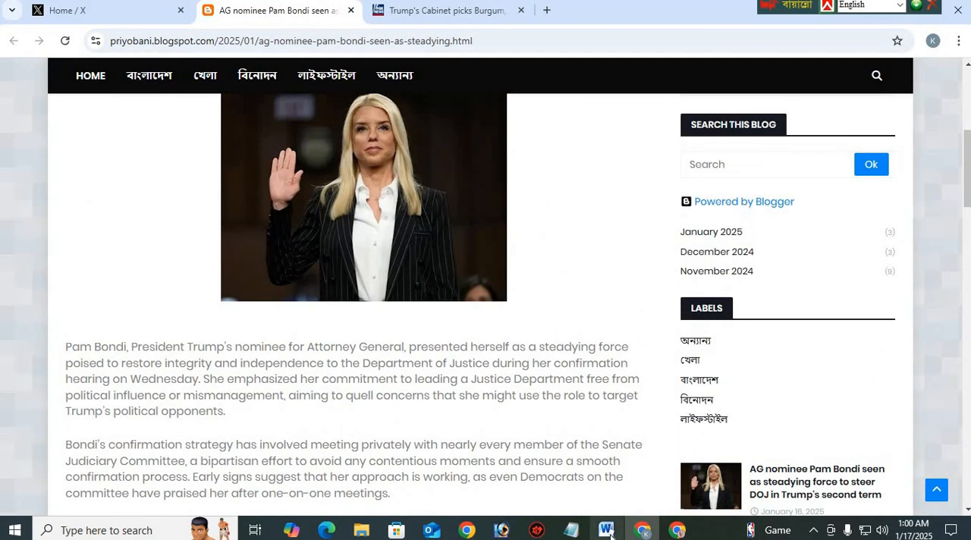
# Switch to the USA News Channels list document in Word and review its channel list and the "Text for Ads" section
pyautogui.click(606, 530)
pyautogui.scroll(9, 515, 312)
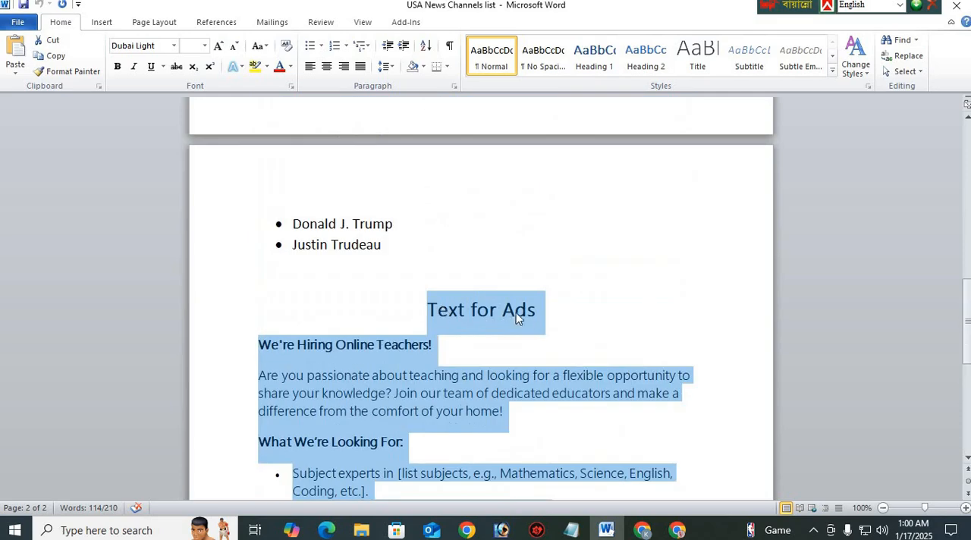
pyautogui.click(531, 311)
pyautogui.scroll(12, 372, 341)
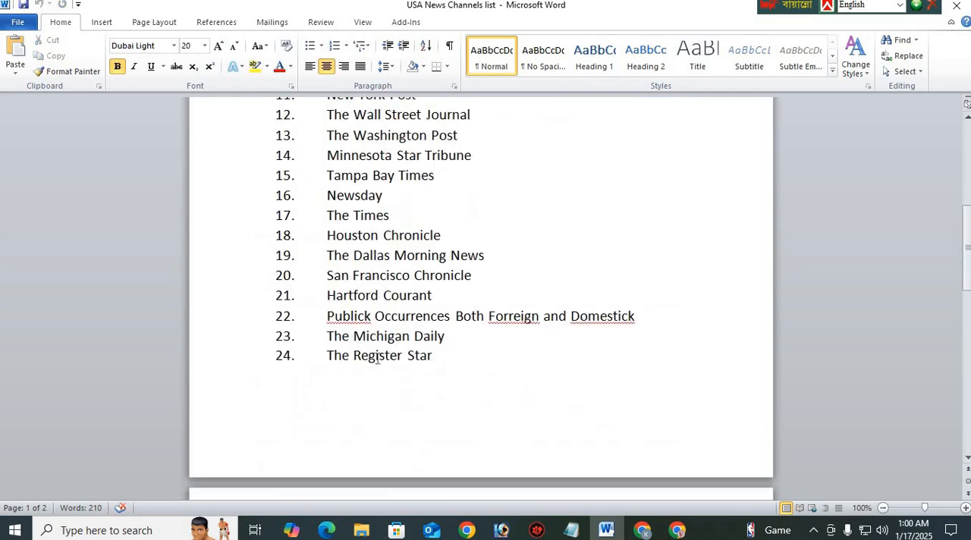
pyautogui.scroll(4, 377, 358)
pyautogui.scroll(-16, 357, 288)
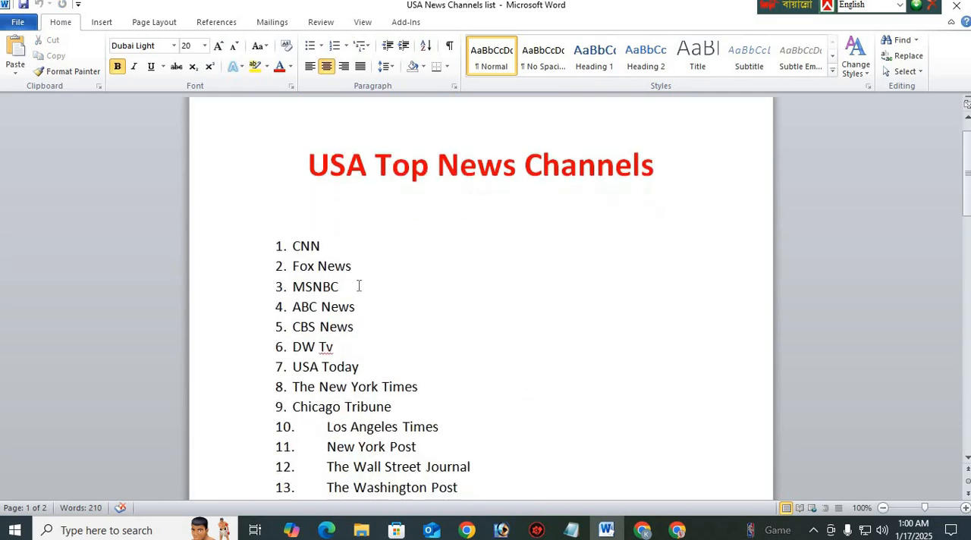
# Return to the Pam Bondi blog article in Chrome and view its headline and page header
pyautogui.click(641, 529)
pyautogui.scroll(4, 312, 306)
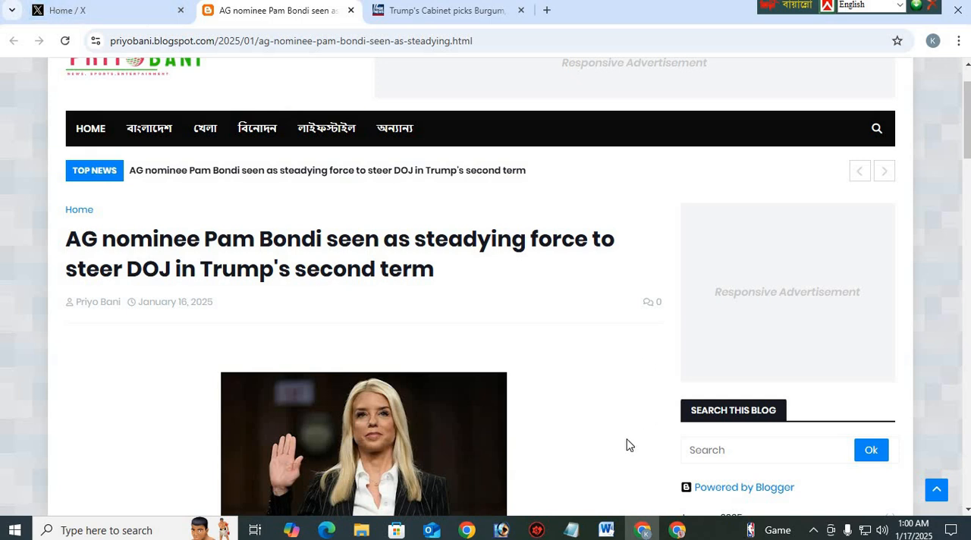
pyautogui.scroll(1, 390, 264)
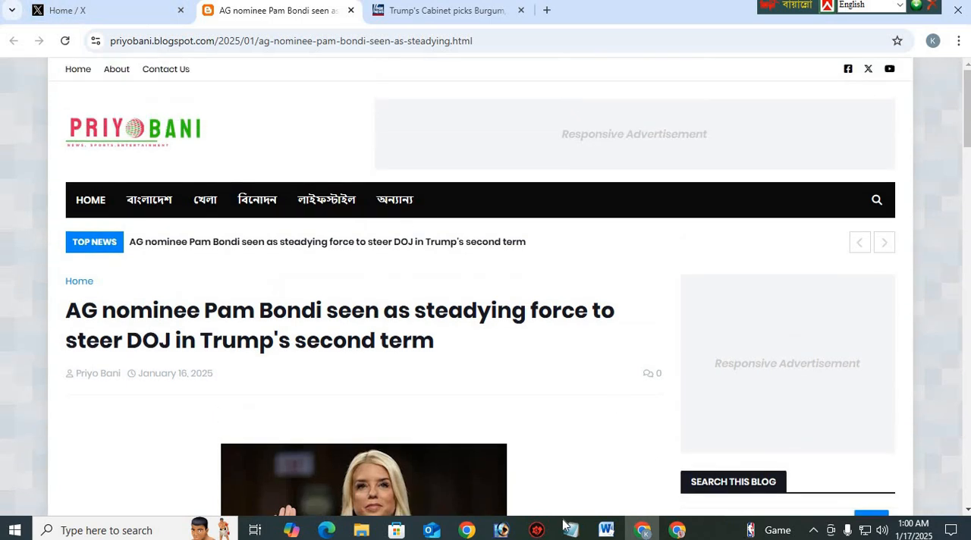
# Switch to the other Chrome window, dismiss the Rebrandly extension offer on the URL shortener page and bring up the Adsterra home page
pyautogui.click(595, 488)
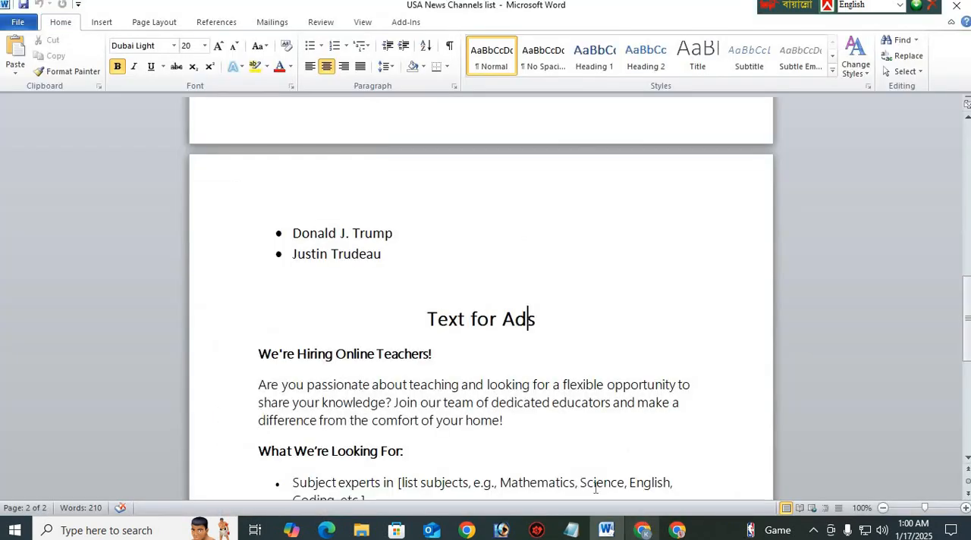
pyautogui.click(678, 530)
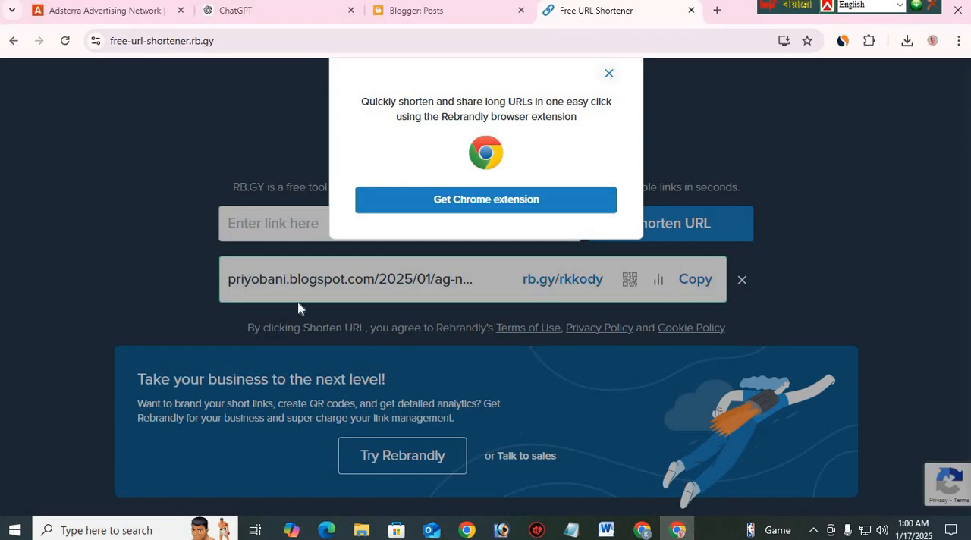
pyautogui.click(609, 74)
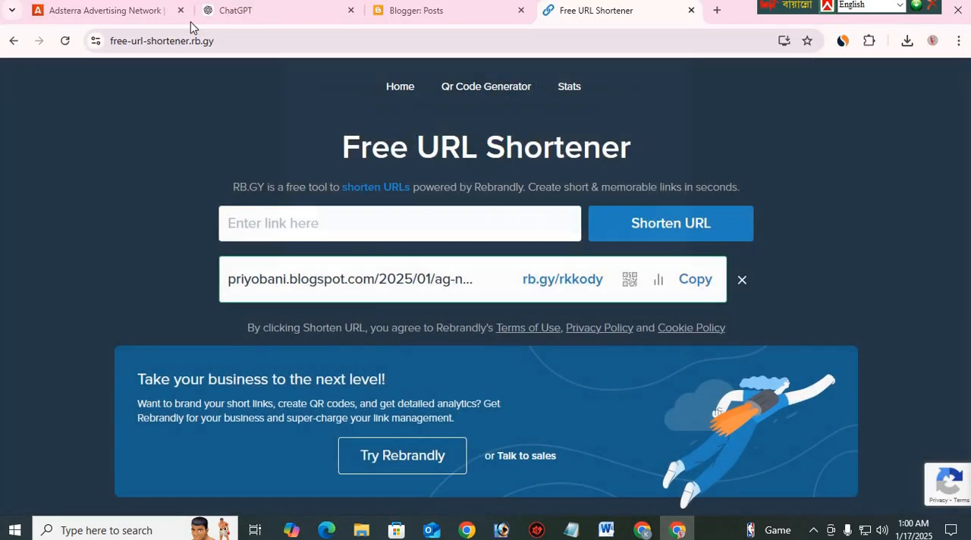
pyautogui.click(140, 20)
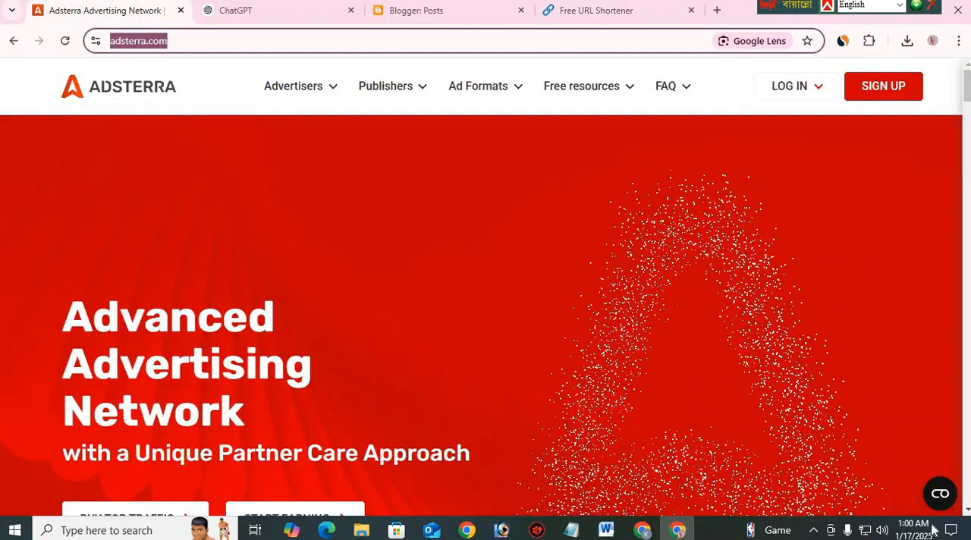
pyautogui.moveTo(914, 527)
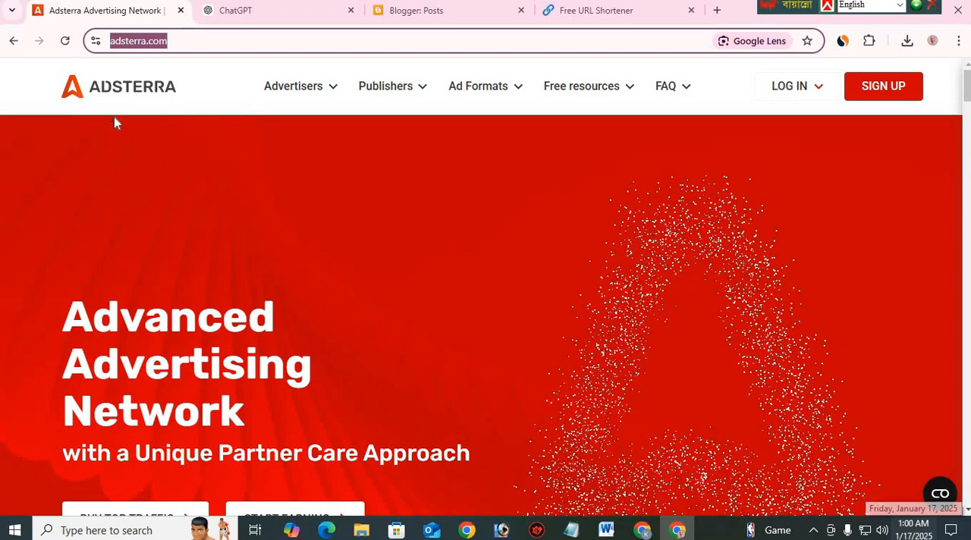